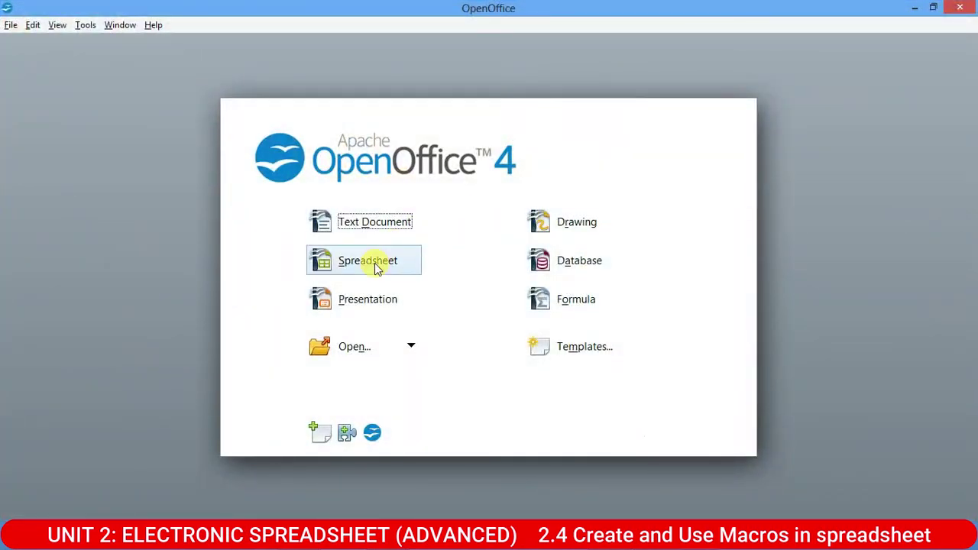
Step: Create a new blank spreadsheet
click(375, 268)
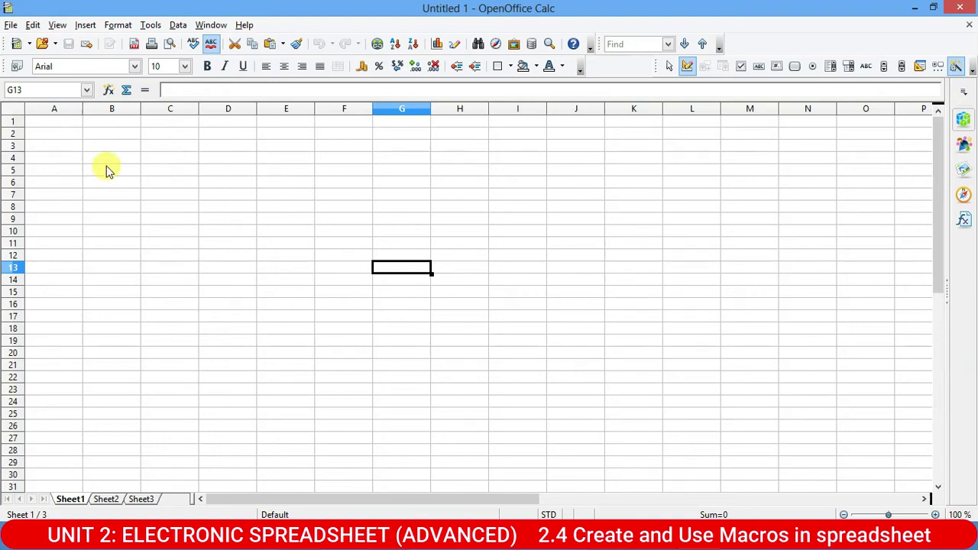
click(51, 120)
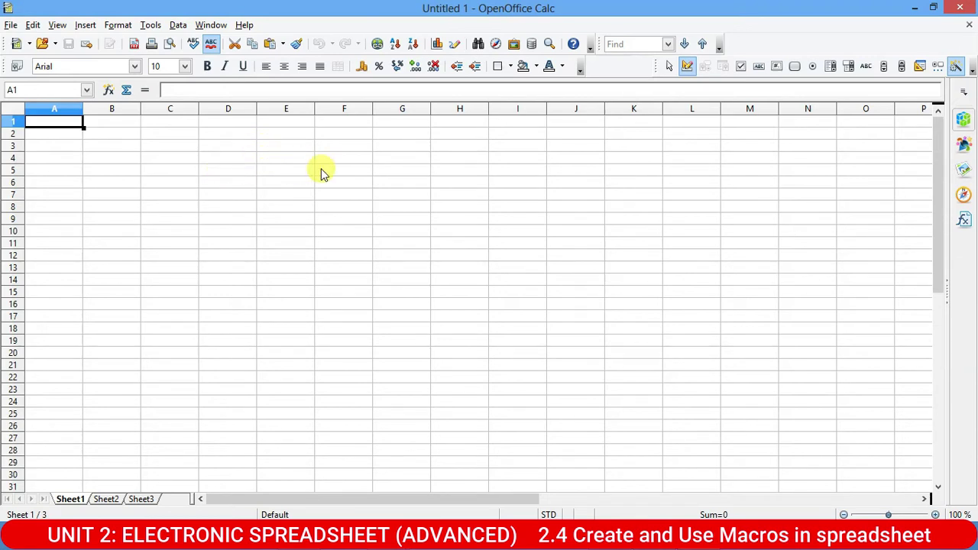
click(71, 136)
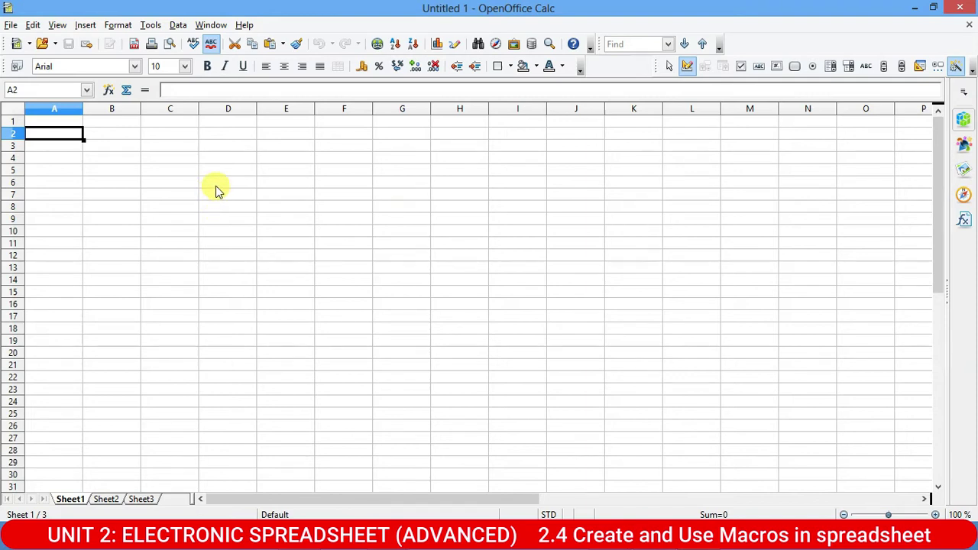
click(86, 138)
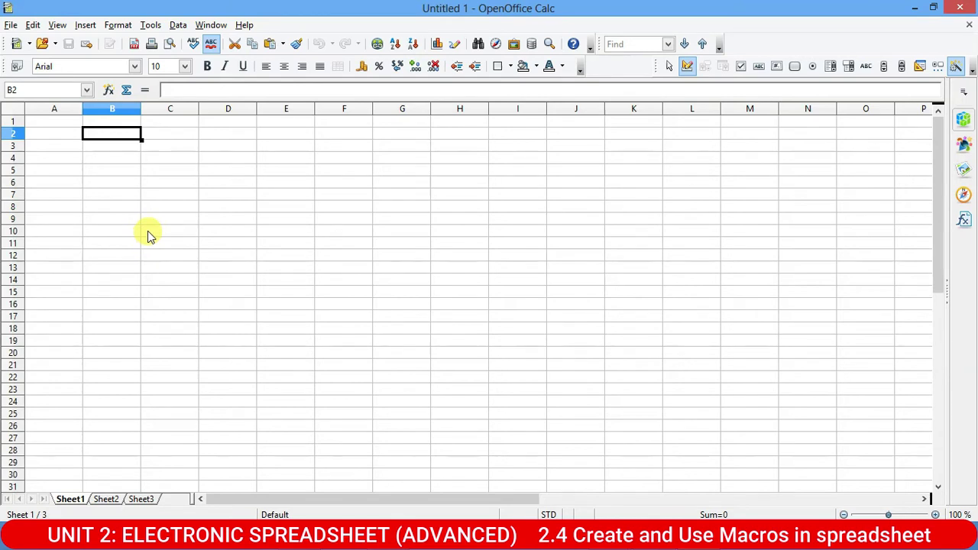
Step: Enter the label P in cell A2 and the value 10000 in cell B2 of Sheet1
click(52, 135)
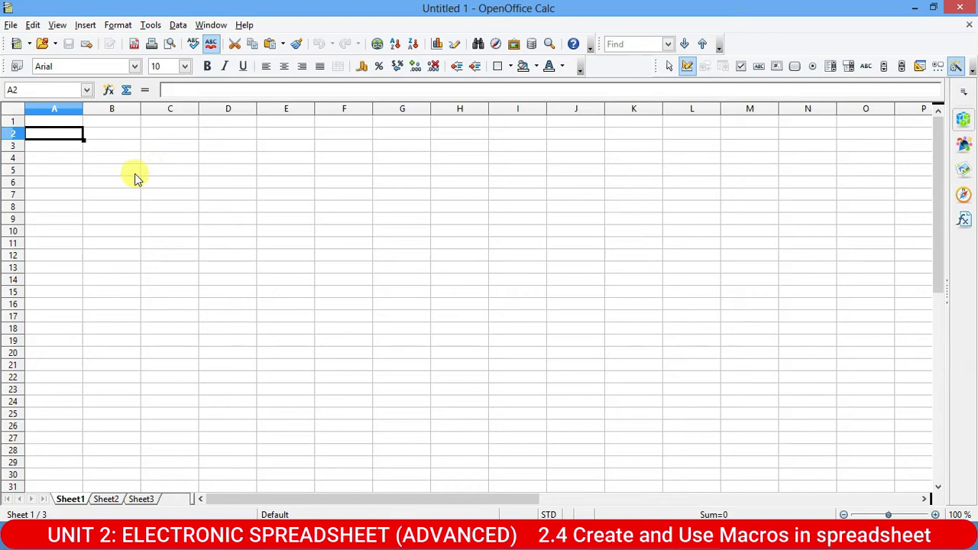
text(P)
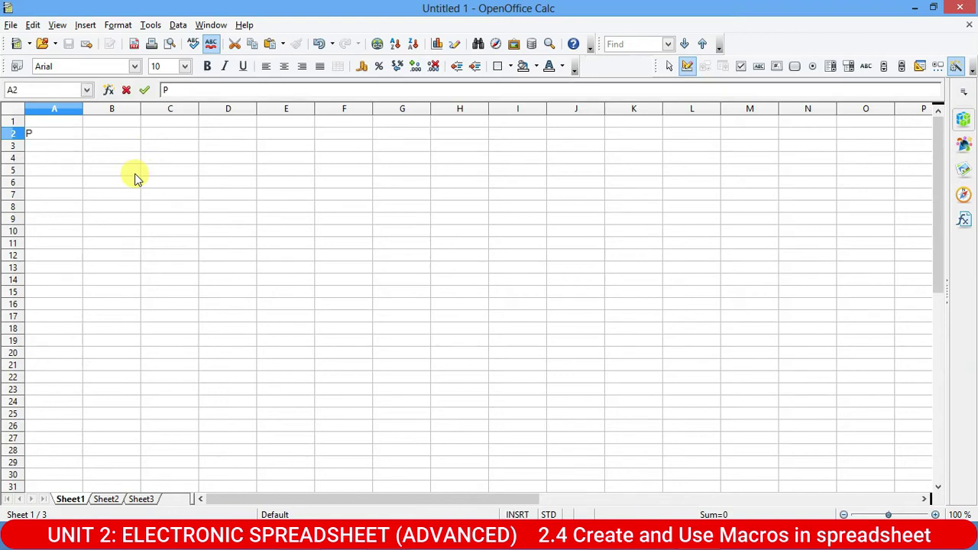
key(Tab)
text(1000)
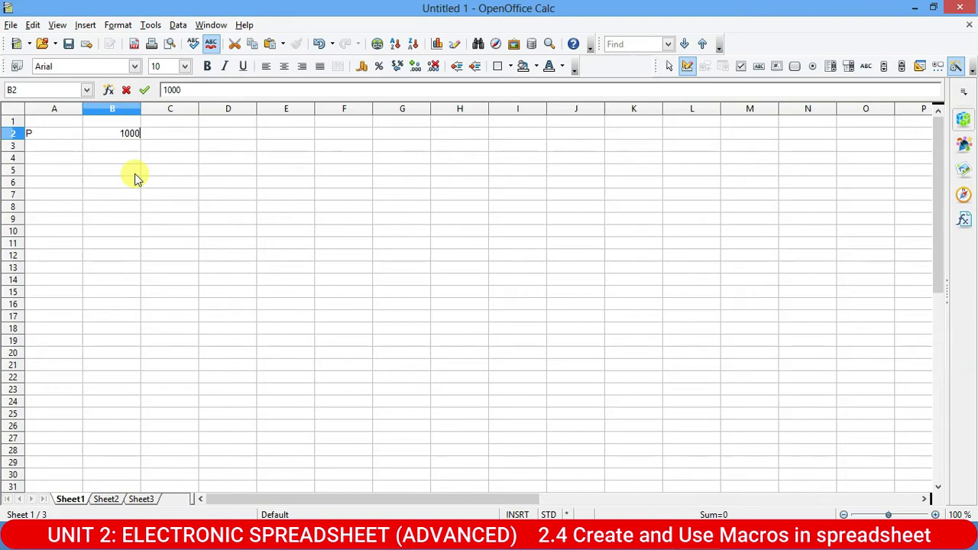
text(0)
key(Return)
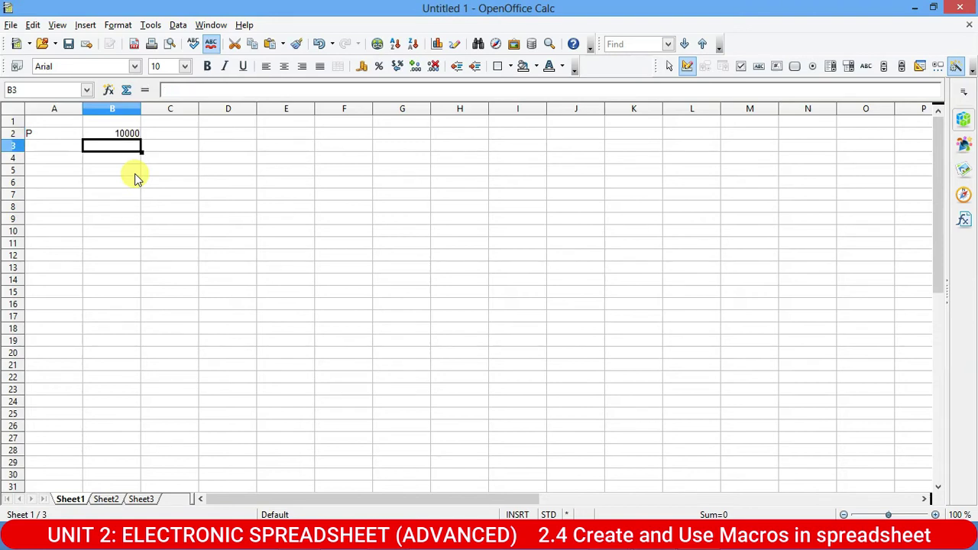
Step: Enter R with the value 10 in row 3 and T with the value 5 in row 4, using columns A and B
key(Left)
text(R)
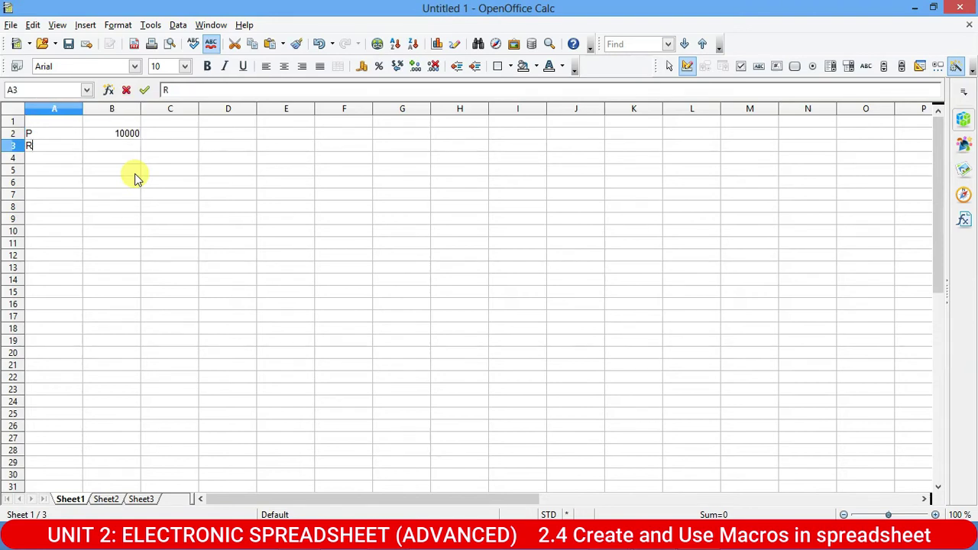
key(Tab)
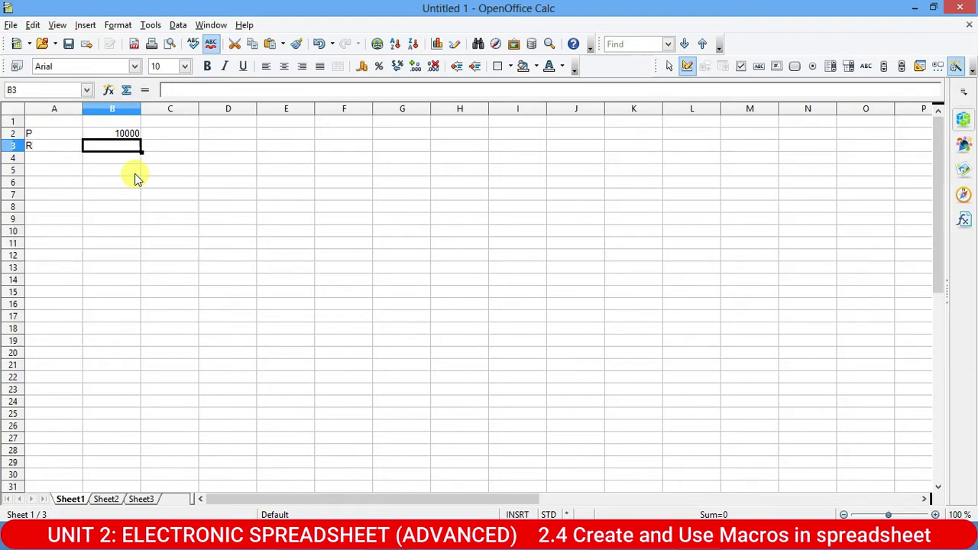
text(10)
key(Return)
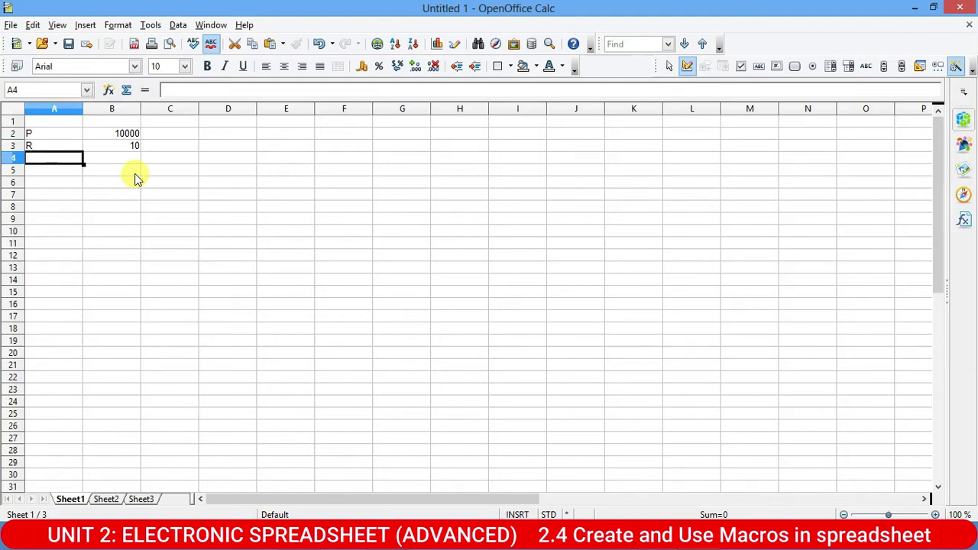
text(T)
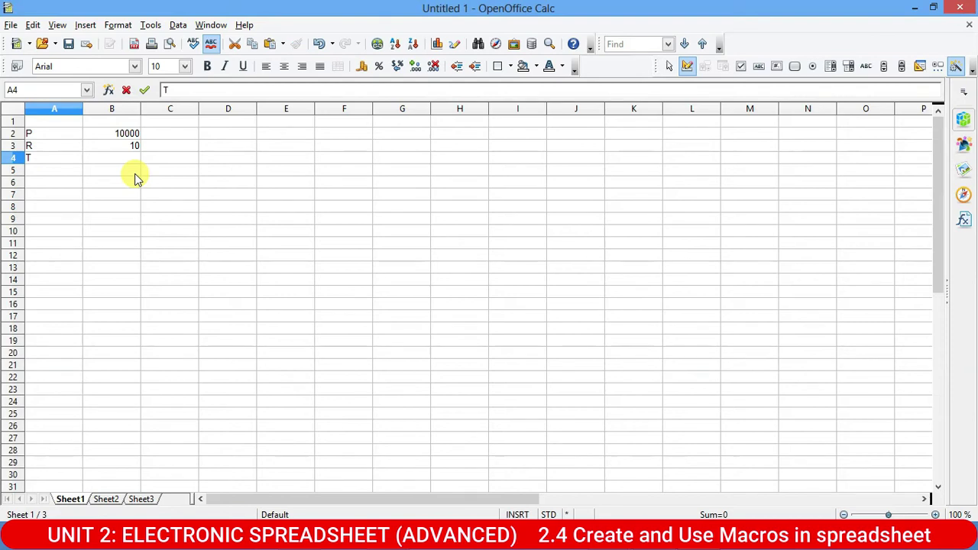
key(Tab)
text(5)
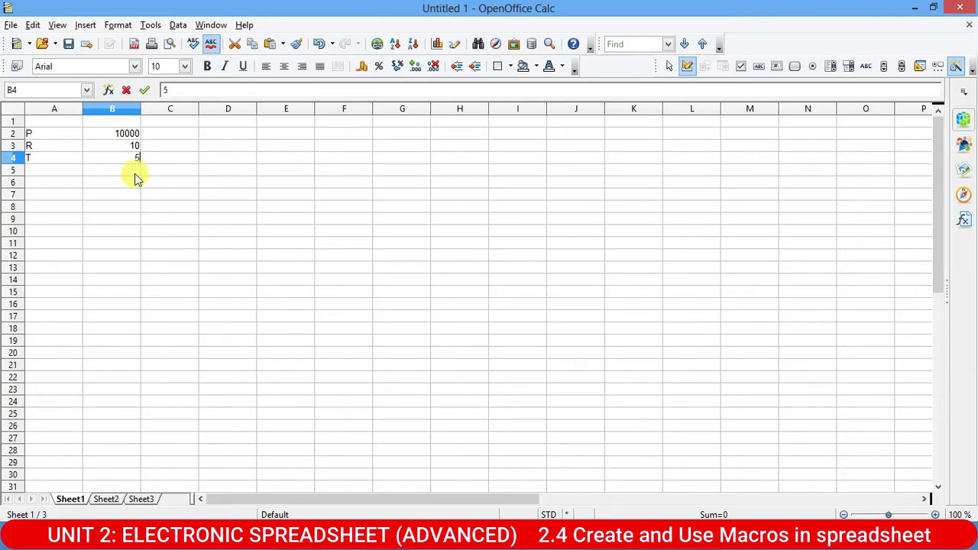
key(Return)
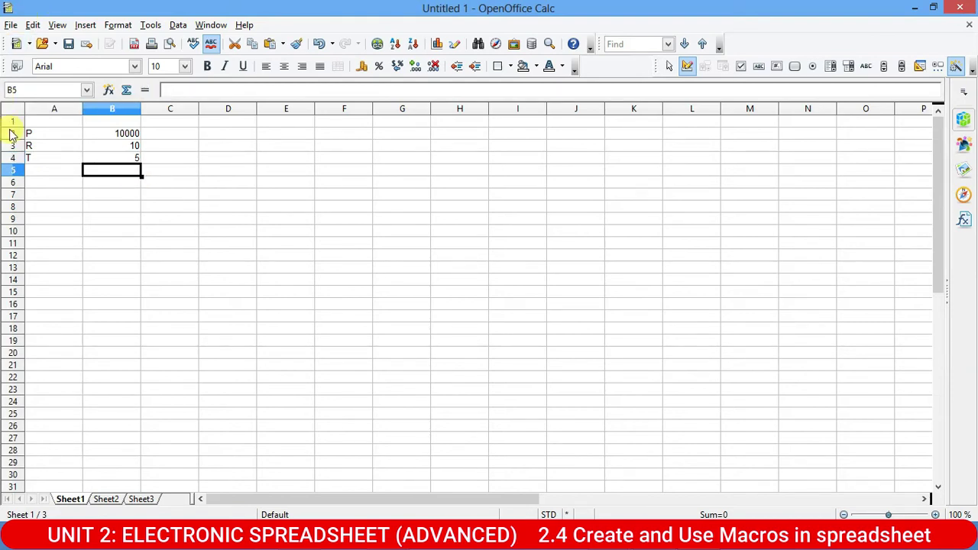
Step: Merge cells A1 and B1 on Sheet1 into one cell
click(115, 135)
drag(72, 124, 113, 125)
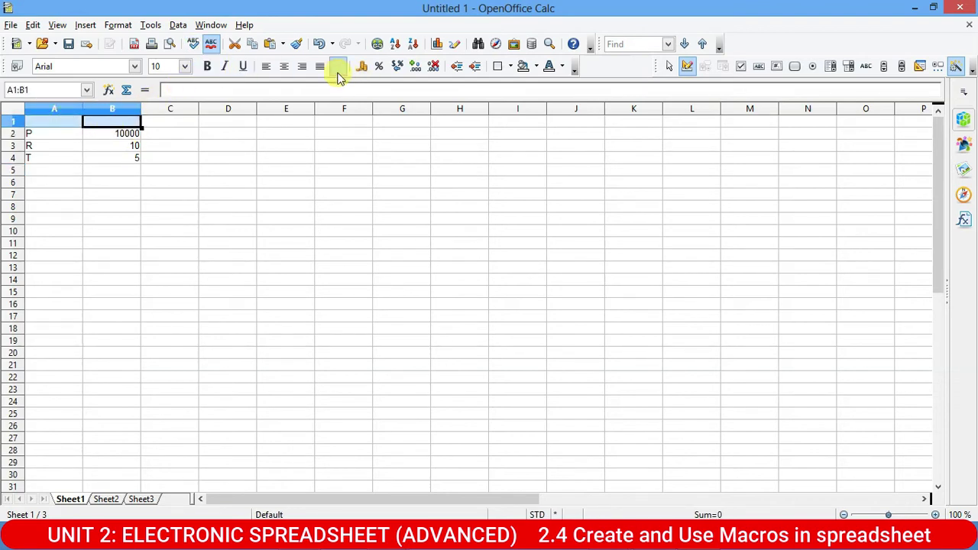
click(337, 67)
click(107, 134)
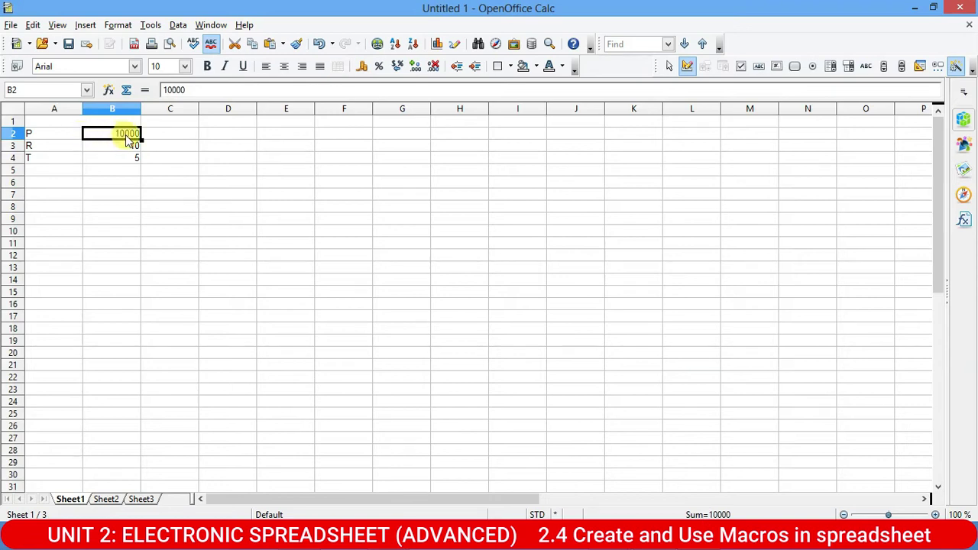
click(131, 151)
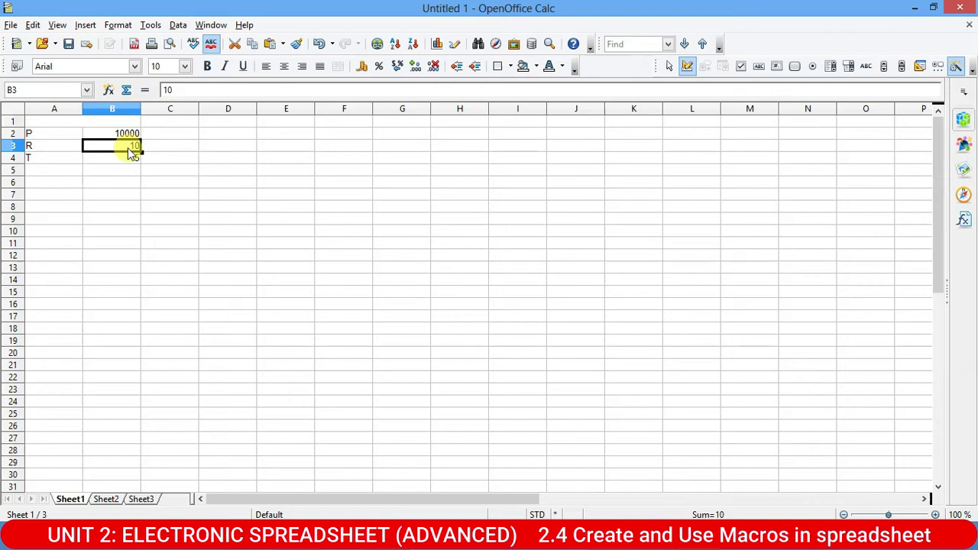
click(126, 159)
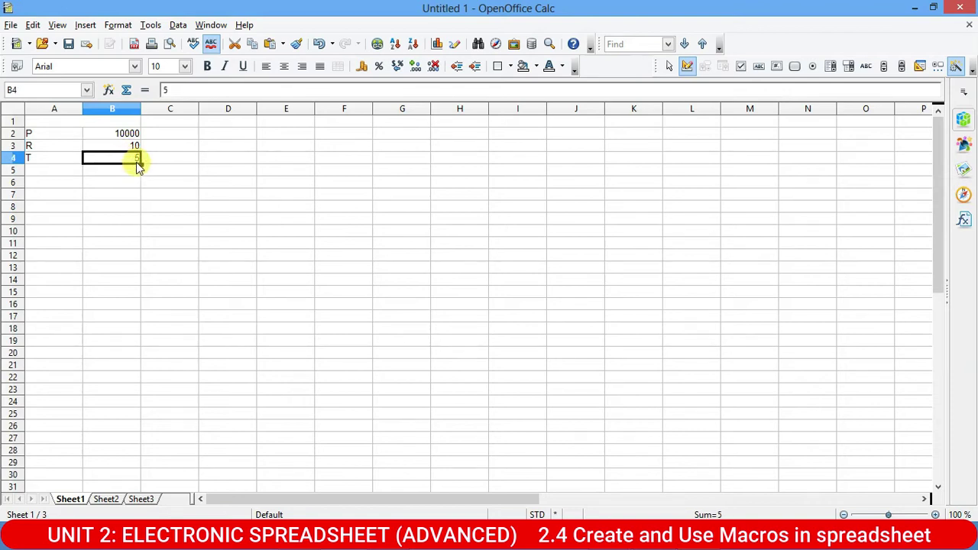
click(61, 179)
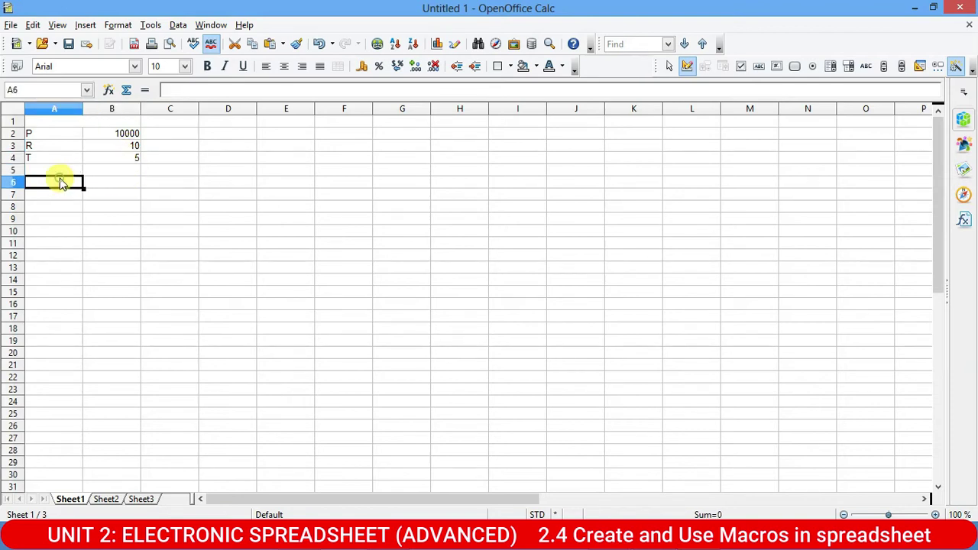
click(59, 171)
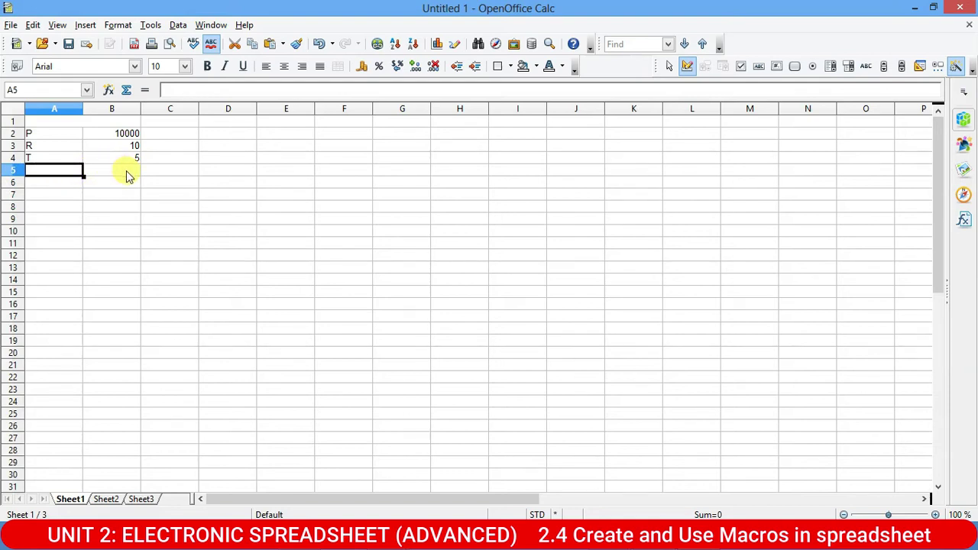
Step: Enter the first person's name in the merged heading cell A1 of Sheet1
click(62, 123)
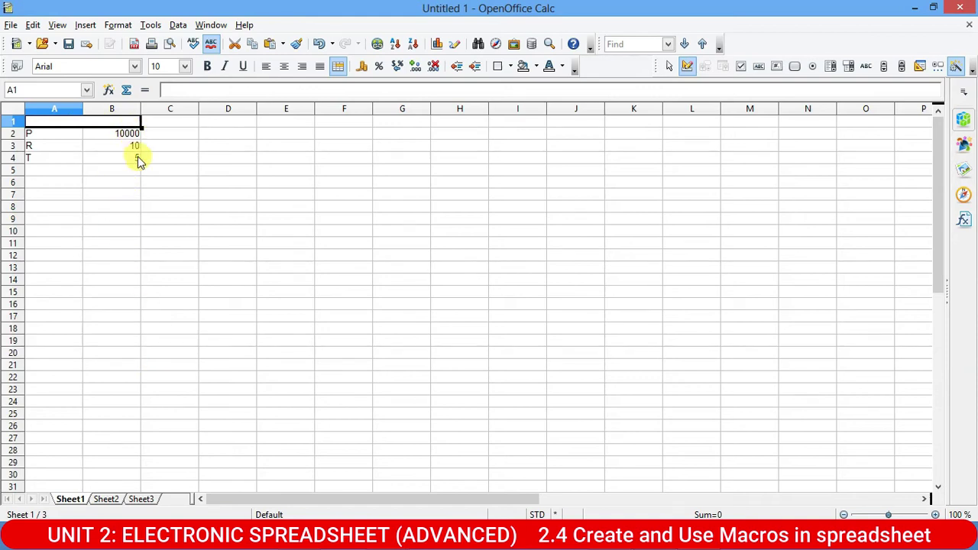
text(Ram)
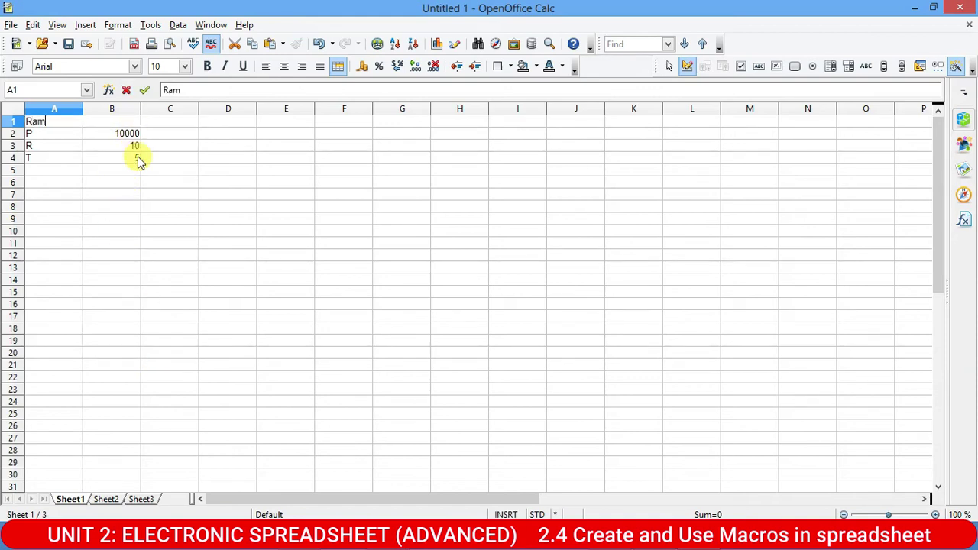
key(Return)
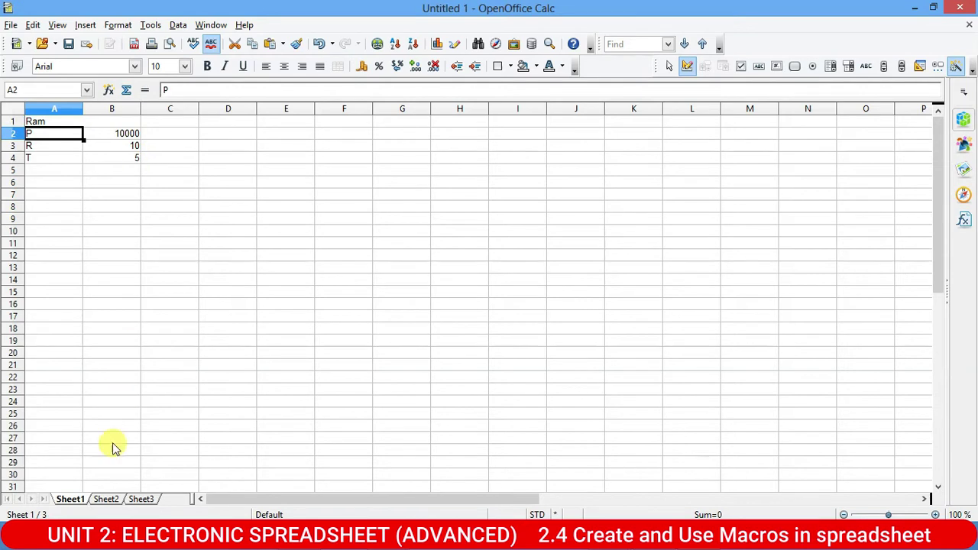
Step: Merge cells A1 and B1 on Sheet2 into one cell
click(106, 497)
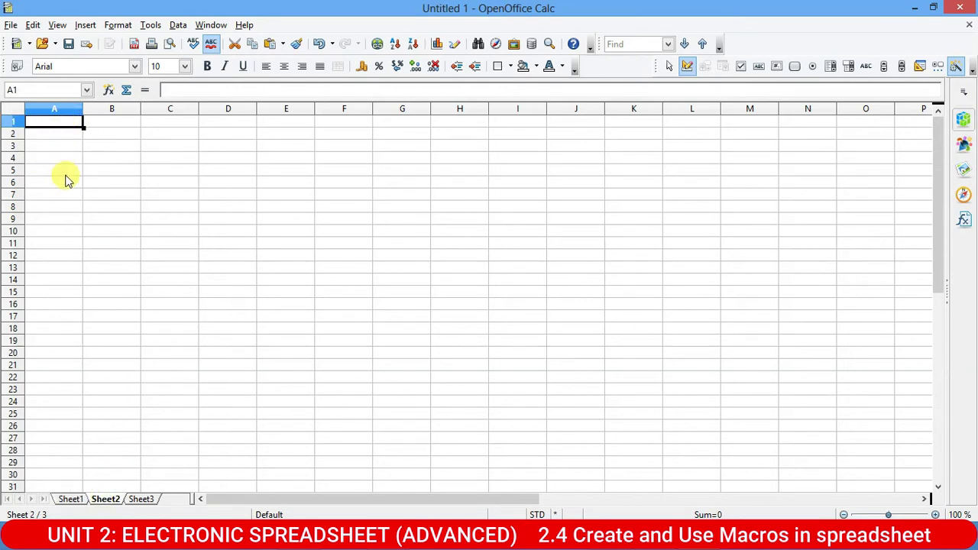
click(70, 498)
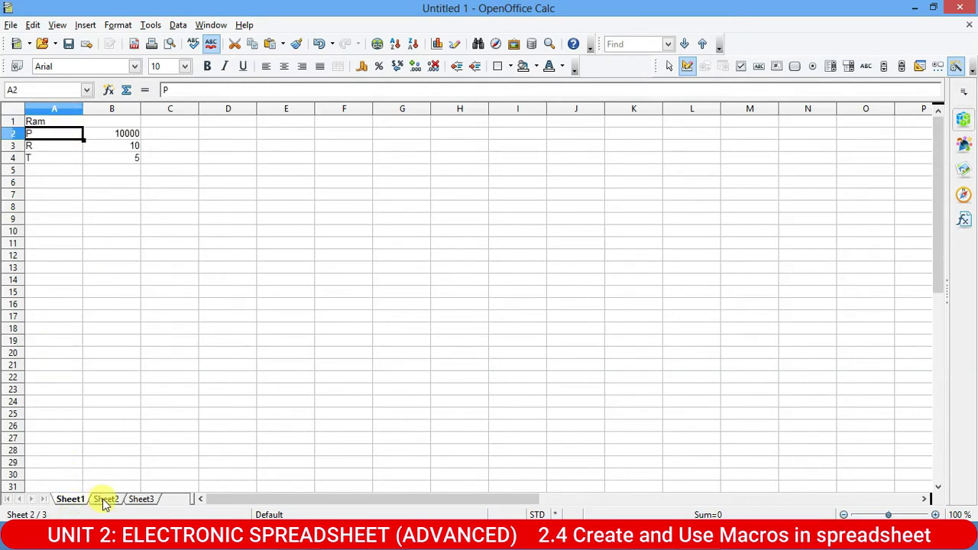
click(105, 498)
drag(54, 123, 105, 120)
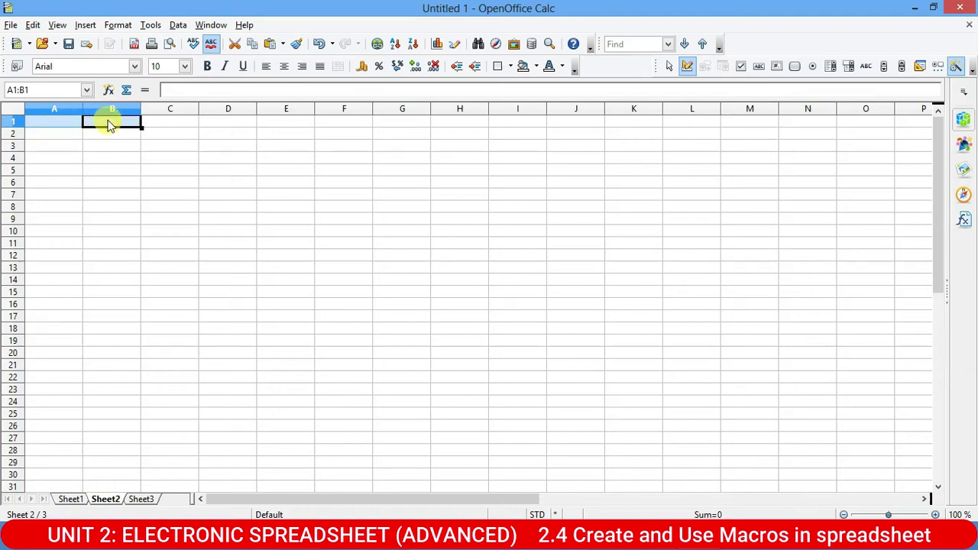
click(338, 66)
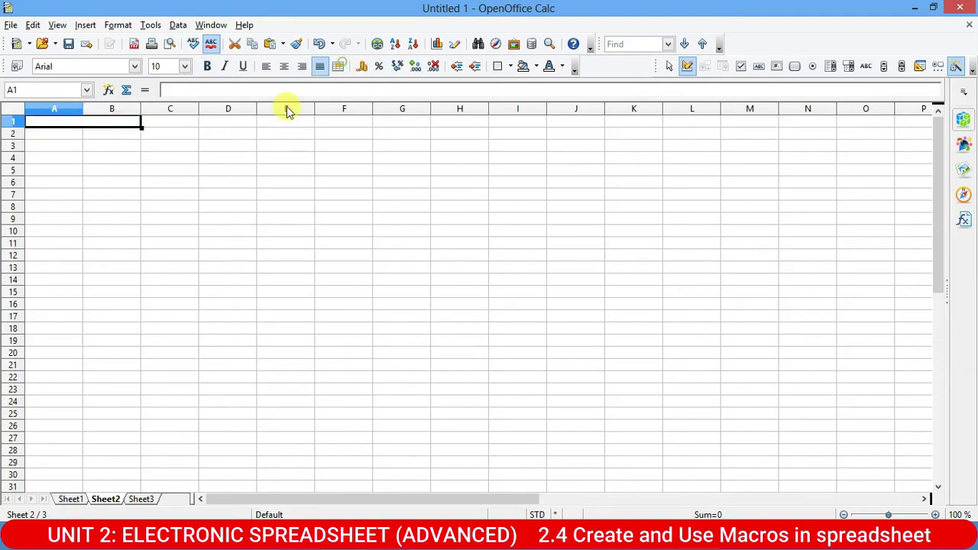
Step: Enter the second person's name in the merged heading cell A1 of Sheet2
text(D+)
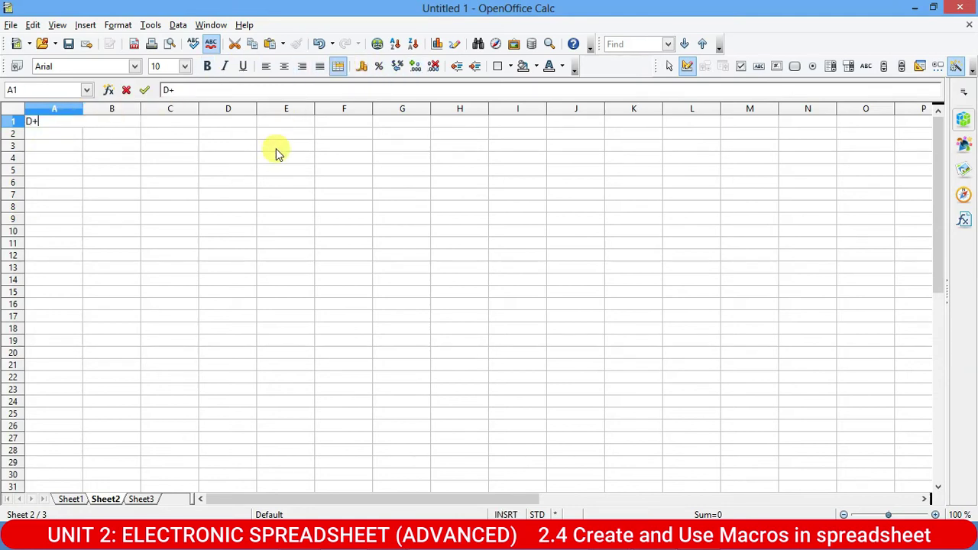
key(Escape)
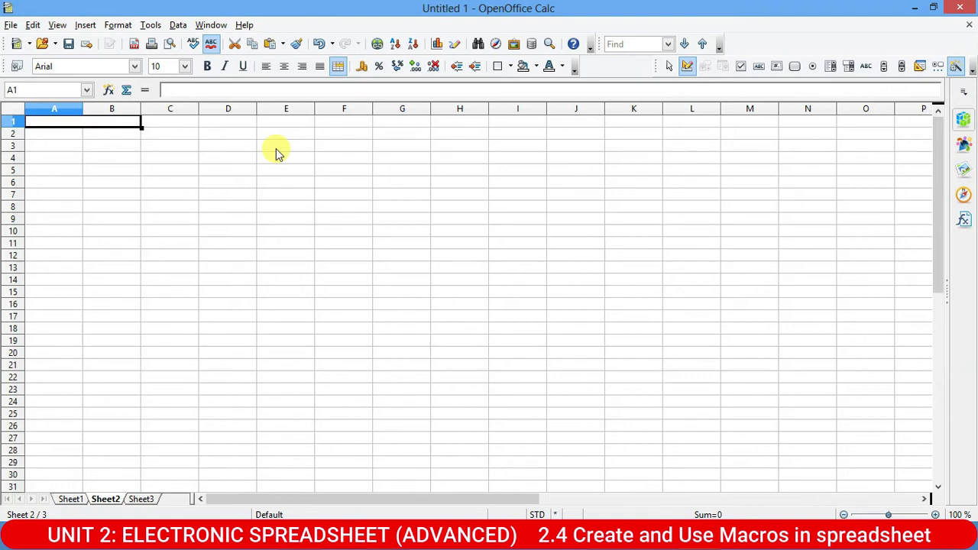
text(Shyam)
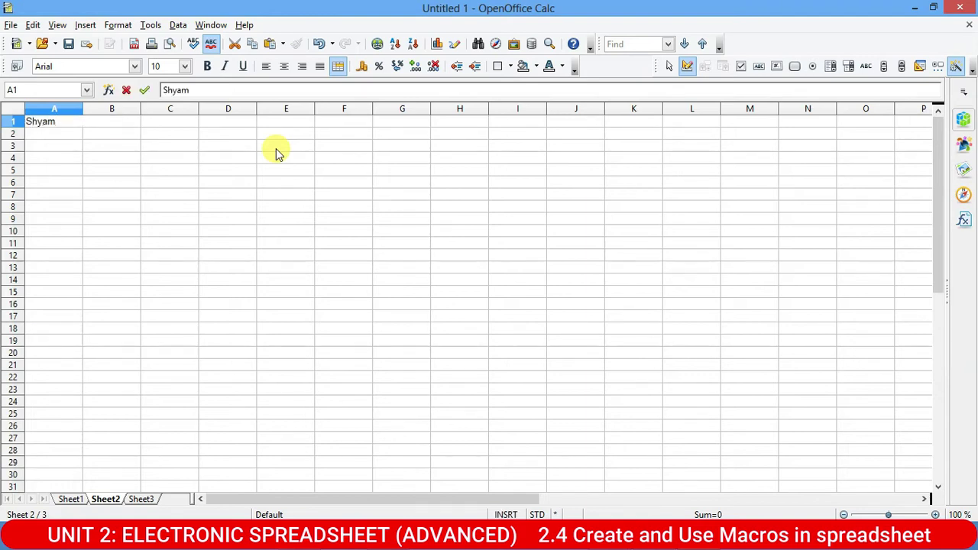
key(Return)
Step: Enter the labels P, R and T in cells A2 to A4 of Sheet2
text(P)
key(Return)
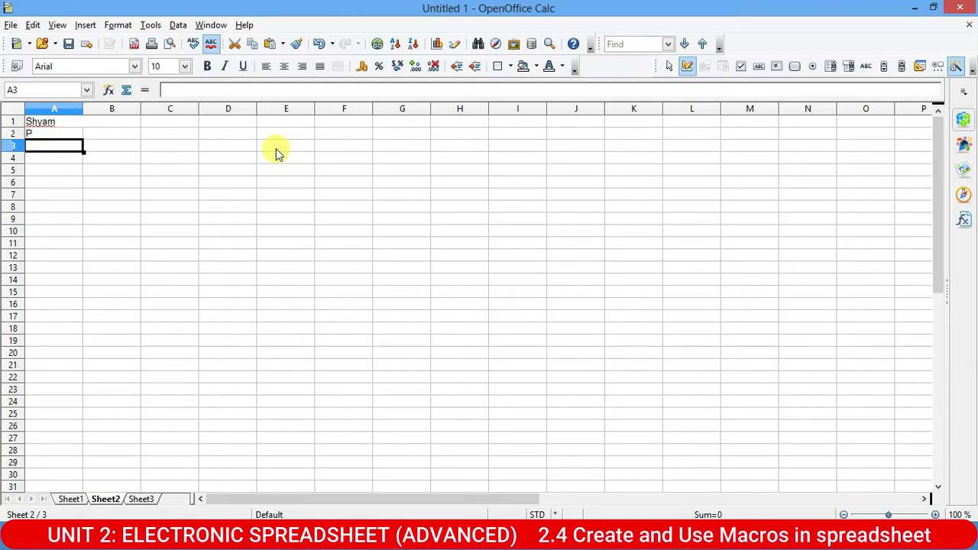
text(R)
key(Return)
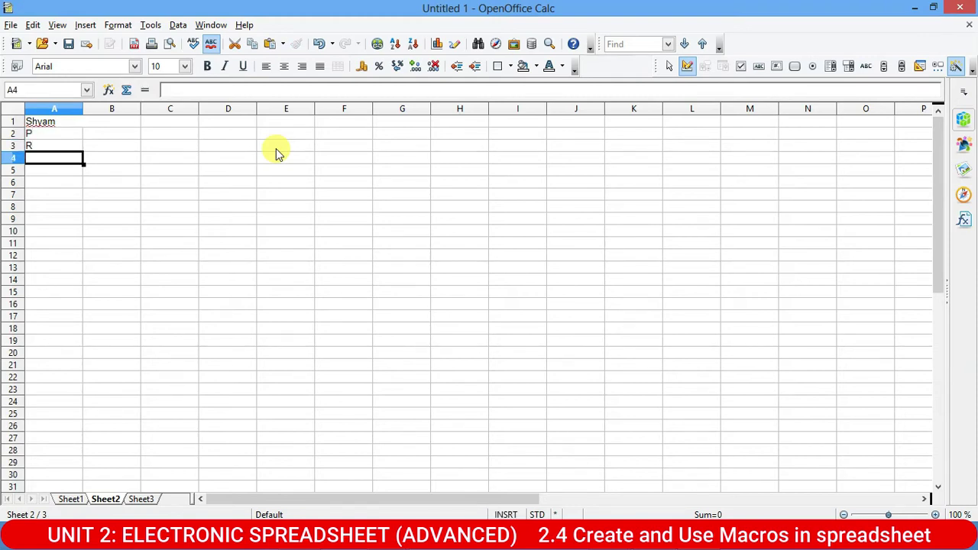
text(T)
key(Up)
Step: Enter the value 5000 for P in cell B2 of Sheet2
key(Up)
key(Up)
key(Down)
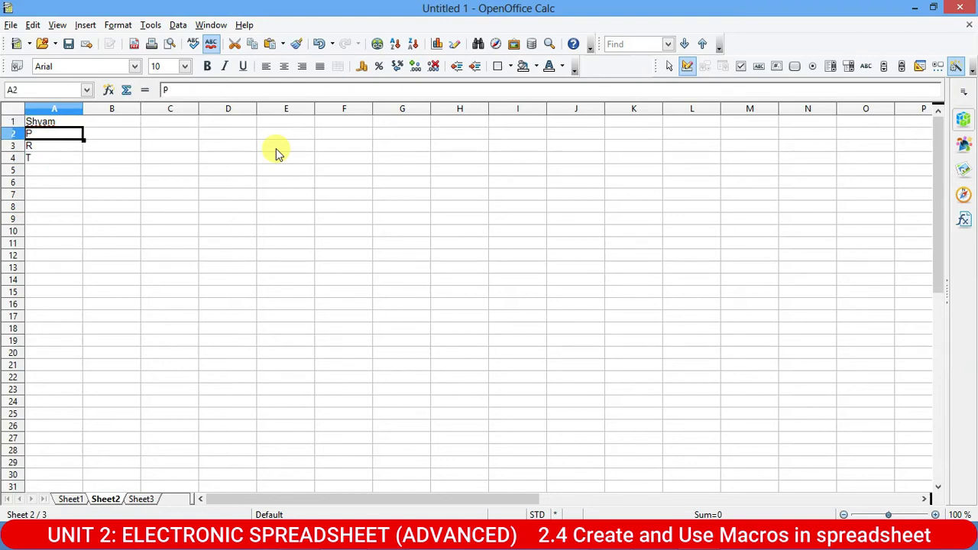
key(Right)
text(5000)
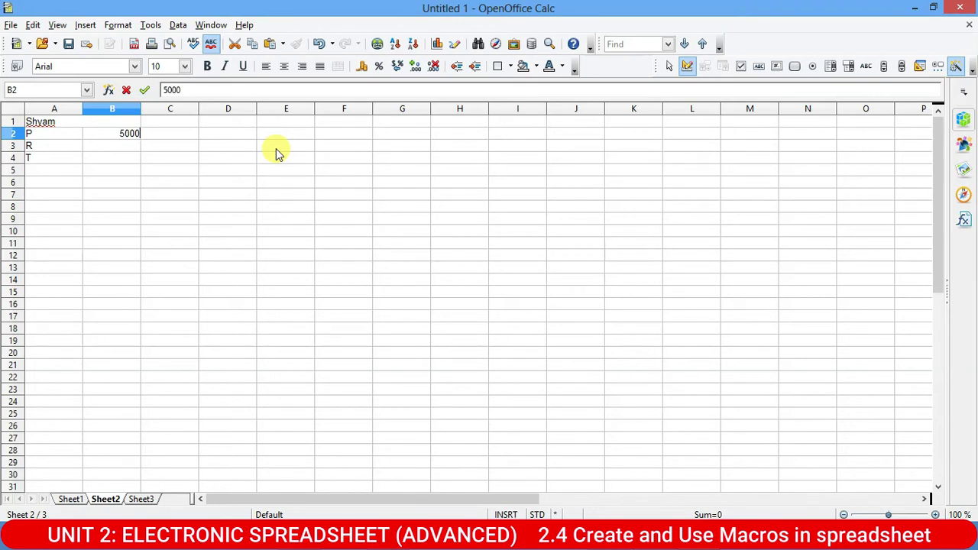
key(Return)
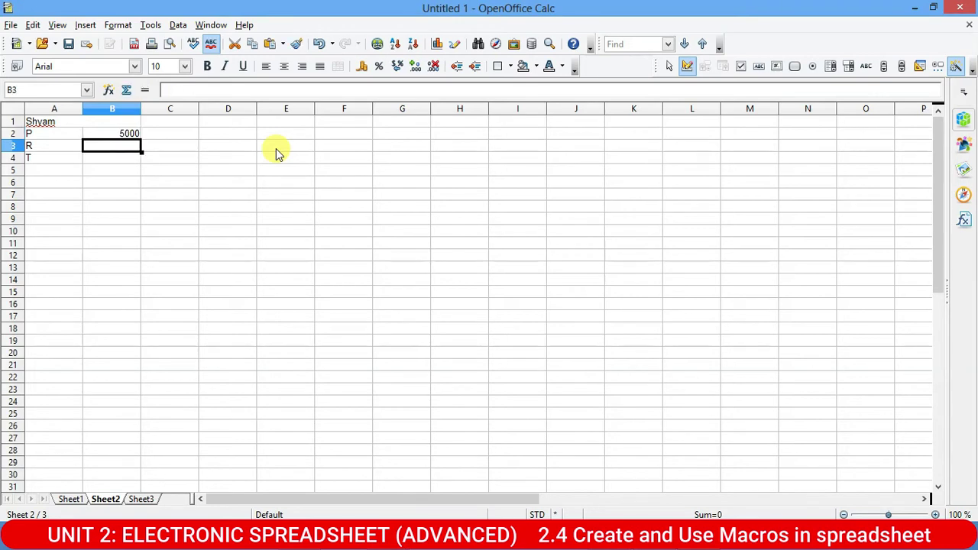
Step: Enter the value 10 for R in cell B3 and 3 for T in cell B4 of Sheet2
text(5)
key(Return)
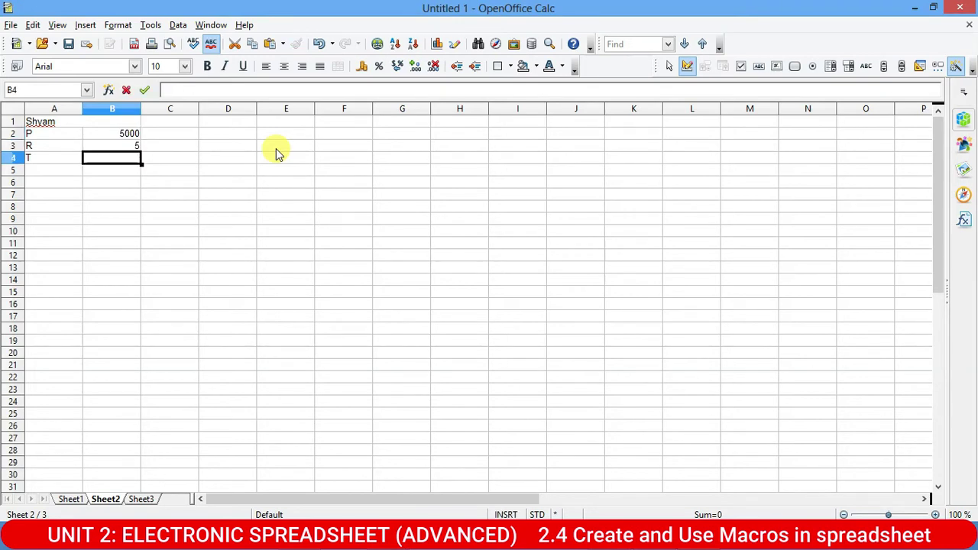
key(Up)
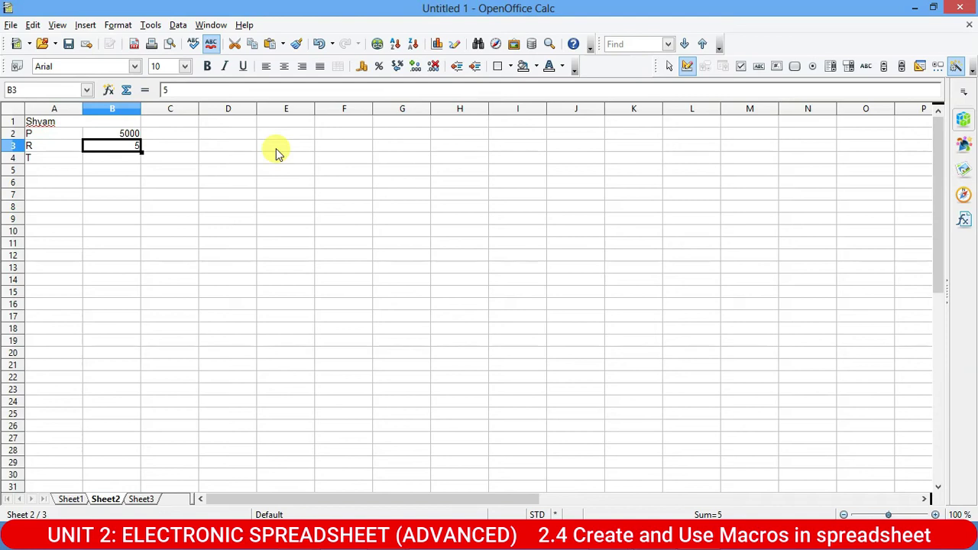
text(10)
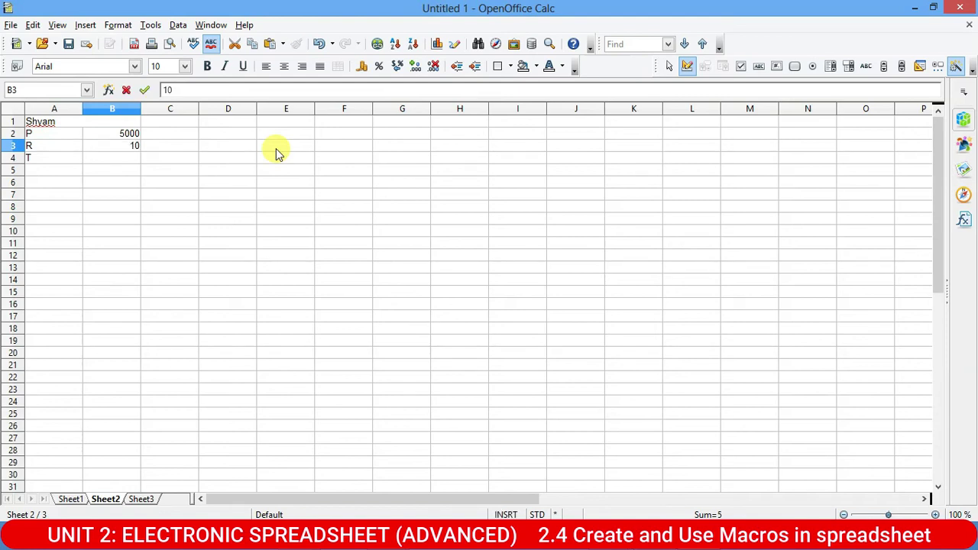
key(Return)
text(3)
key(Return)
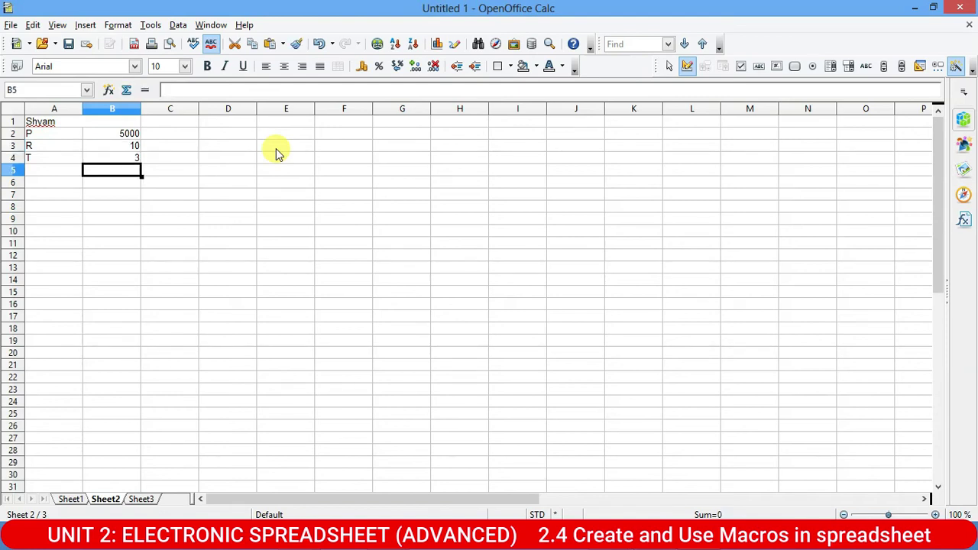
Step: Enter the label S.I. in cell A5 of Sheet2, below the T label
key(Left)
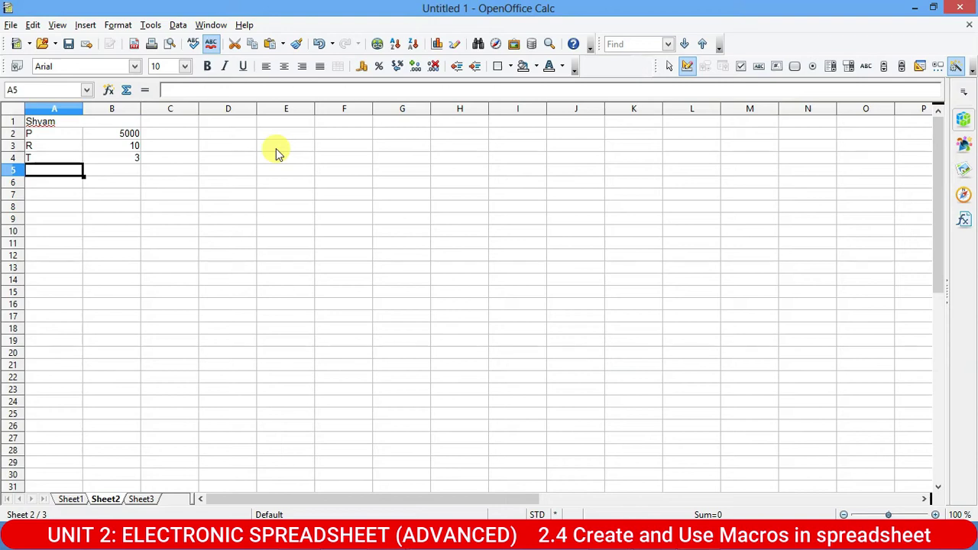
text(S)
text(.)
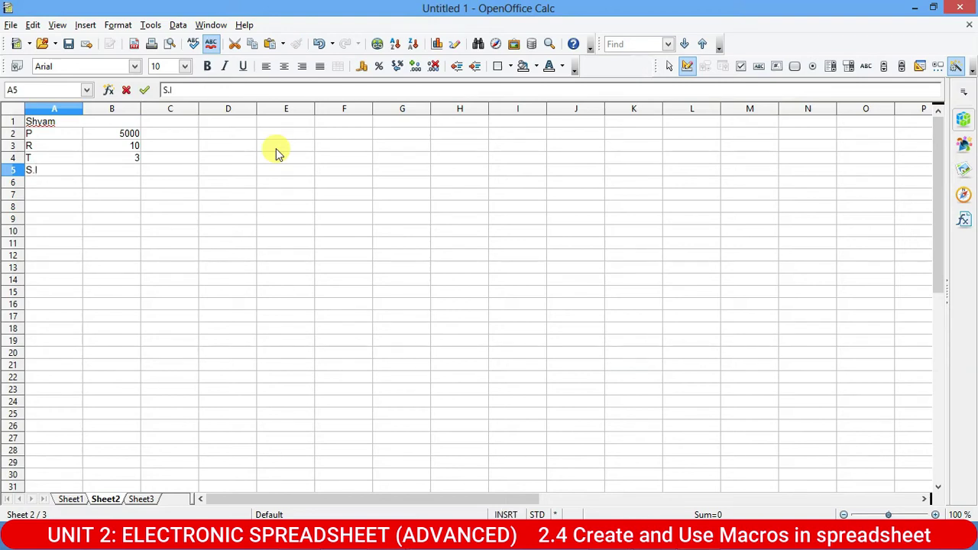
text(I.)
key(Return)
key(Up)
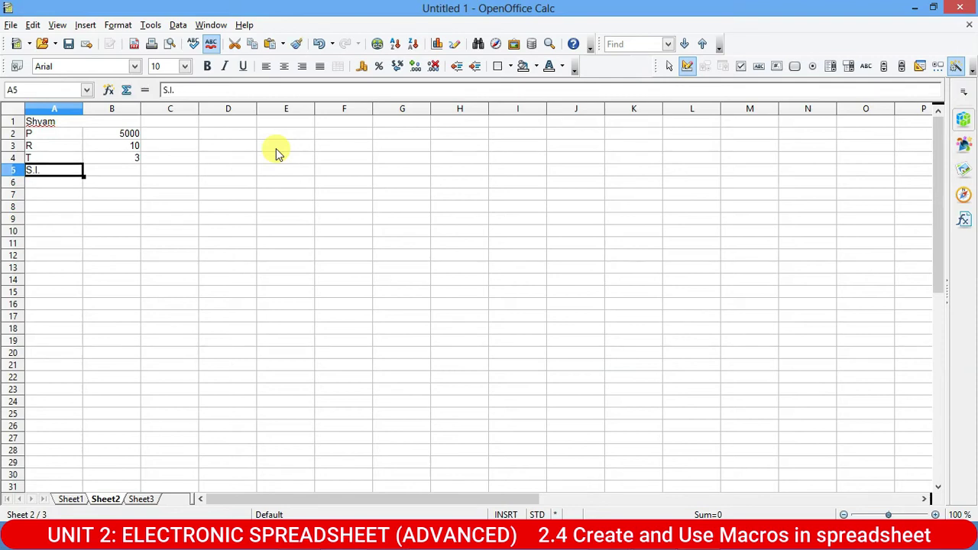
key(Right)
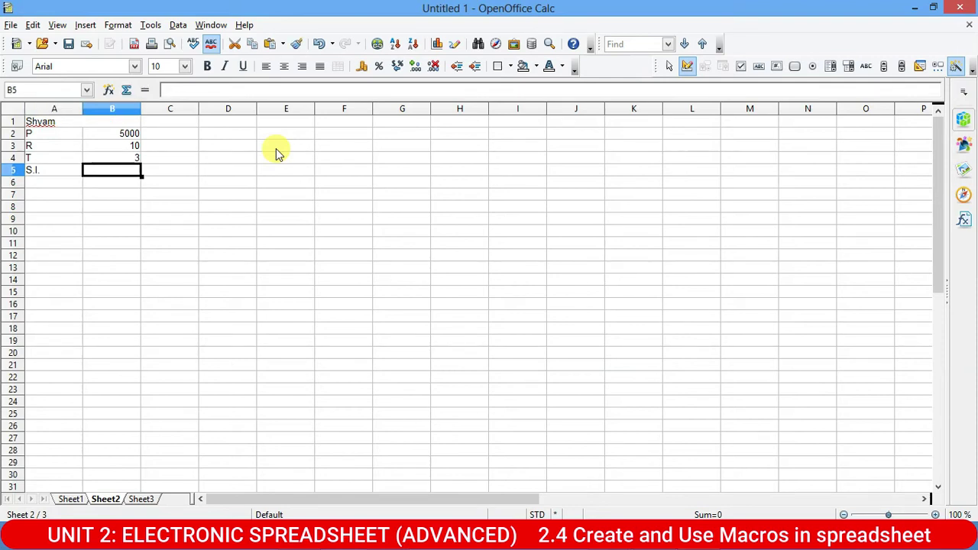
Step: Merge cells A1 and B1 on Sheet3 and enter the third person's name in the merged cell
ctrl+scroll(203, 191, up, 3)
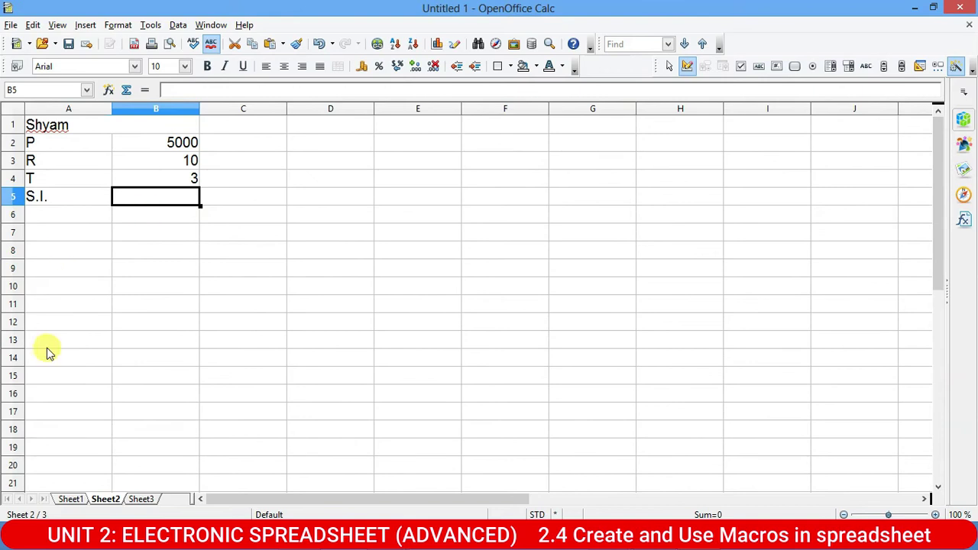
click(70, 498)
ctrl+scroll(61, 244, up, 2)
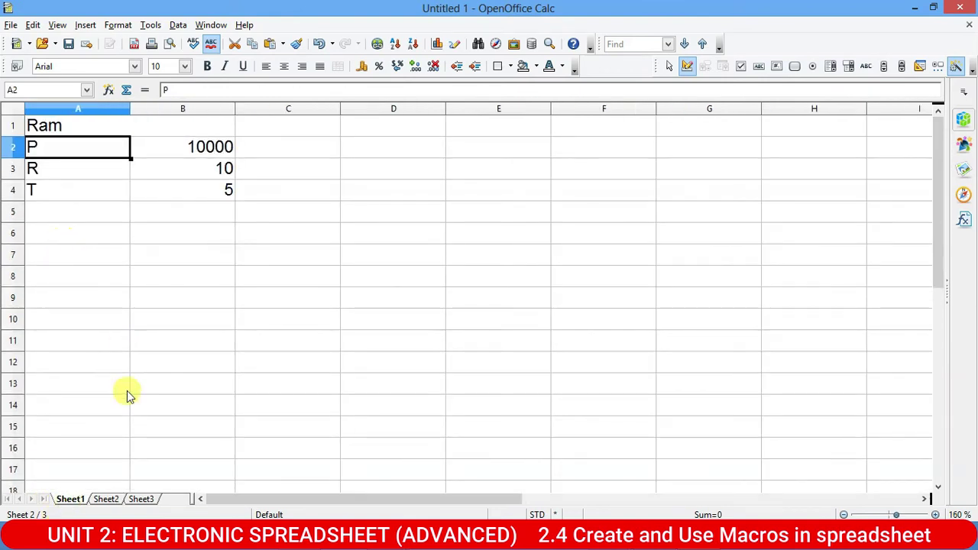
click(134, 498)
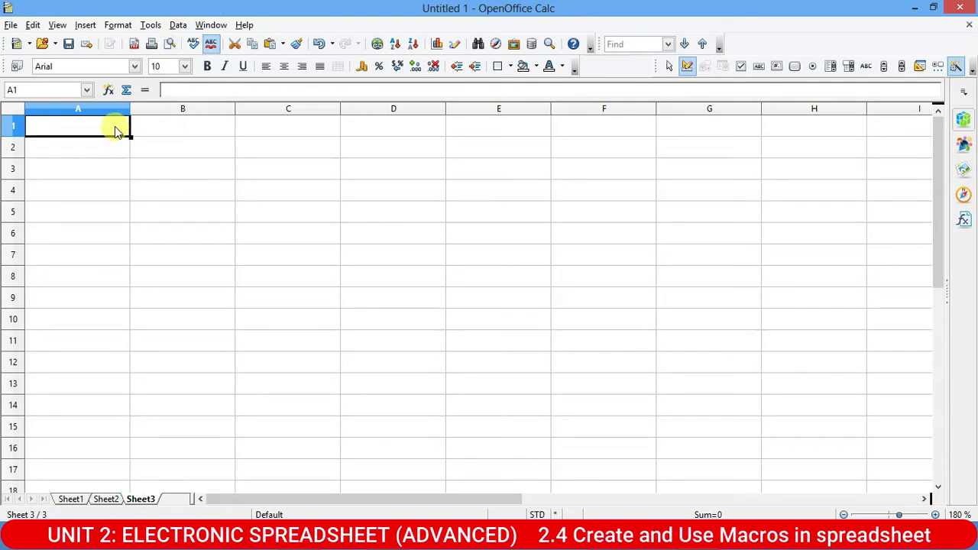
drag(115, 126, 164, 131)
click(338, 67)
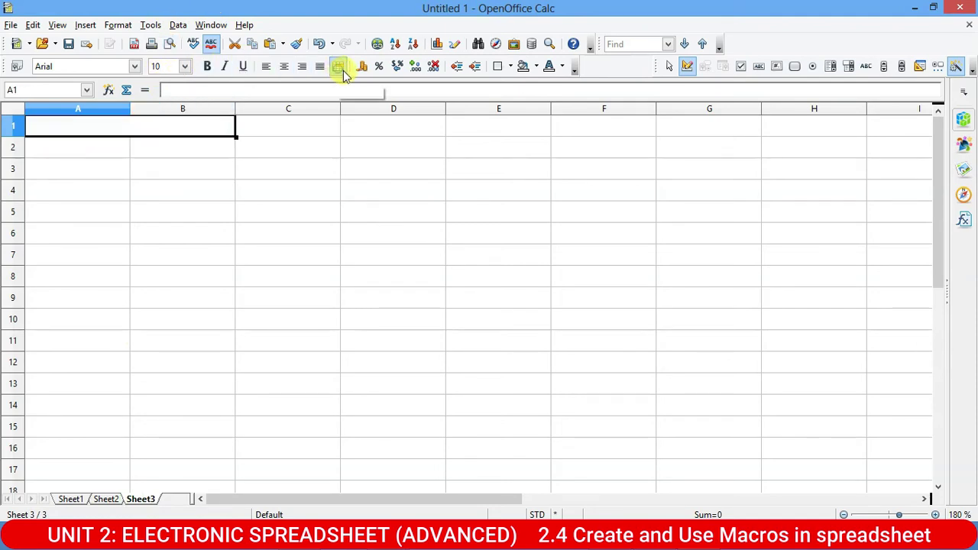
text(Seeta)
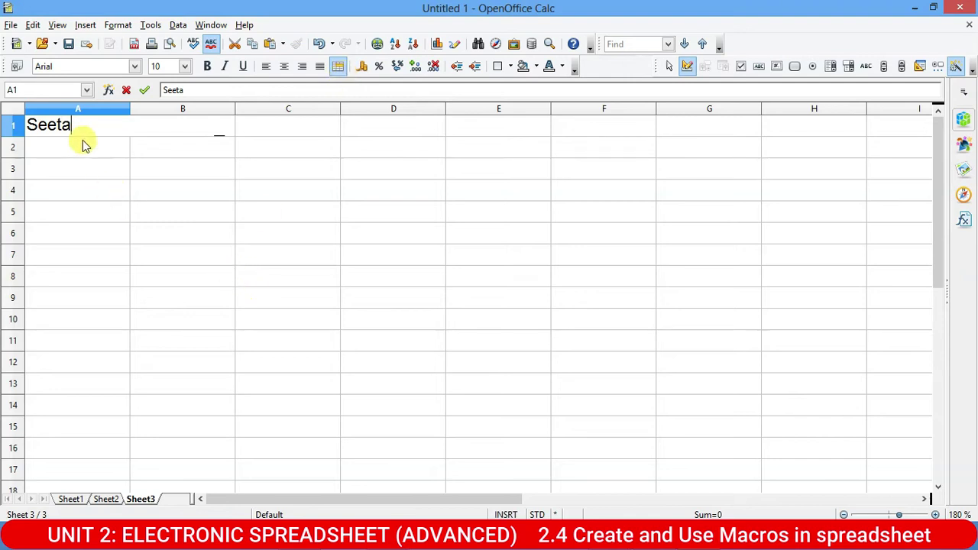
Step: Enter the labels P, R, T and S.I. in cells A2 to A5 of Sheet3
click(123, 146)
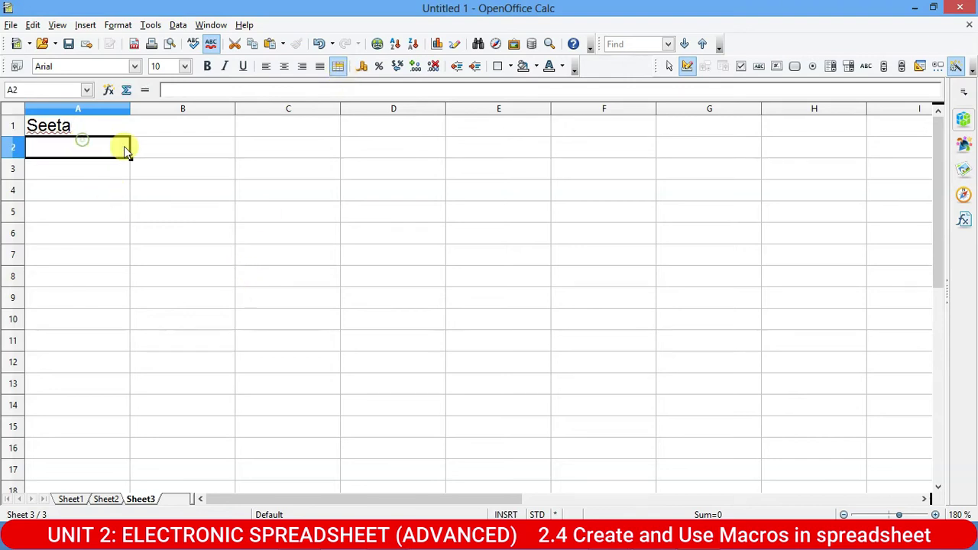
text(P)
key(Return)
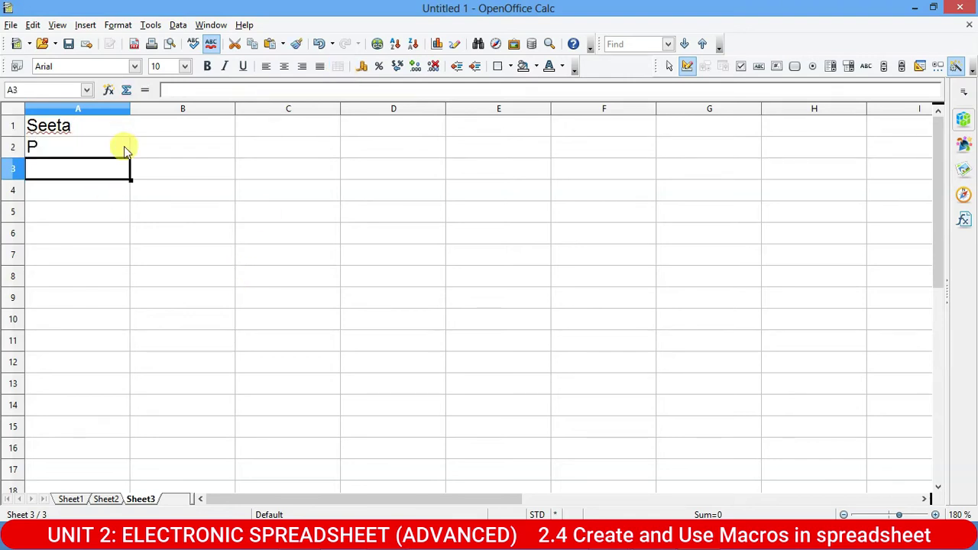
text(R)
key(Return)
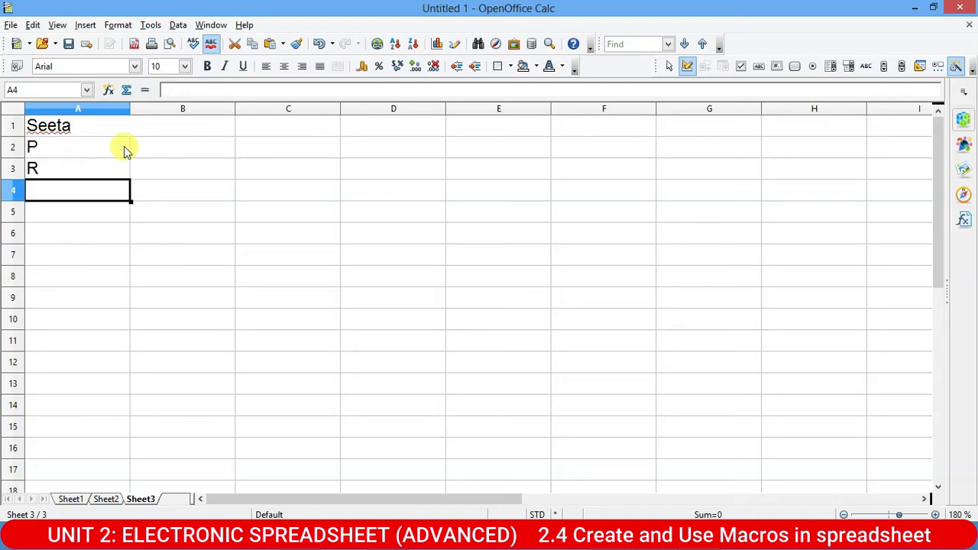
text(T)
key(Return)
text(S)
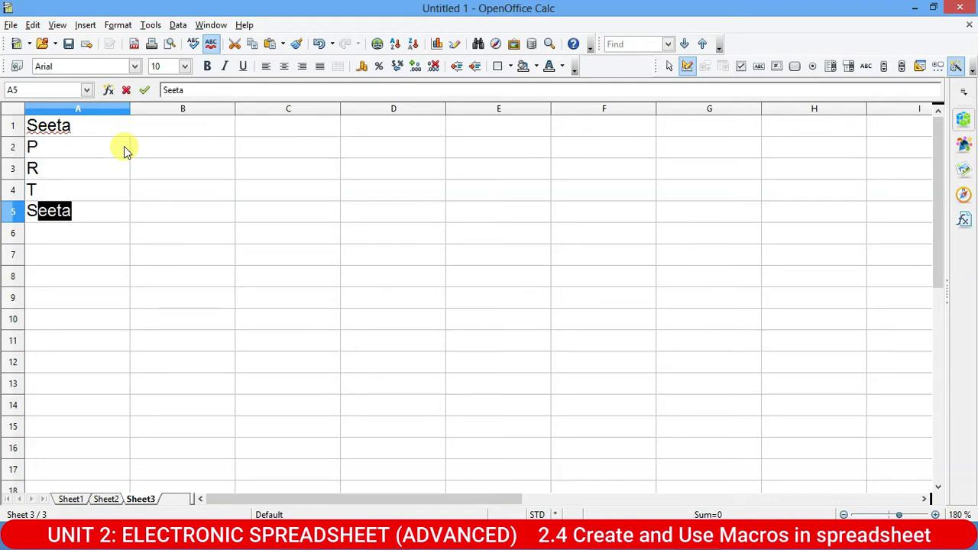
text(.I.)
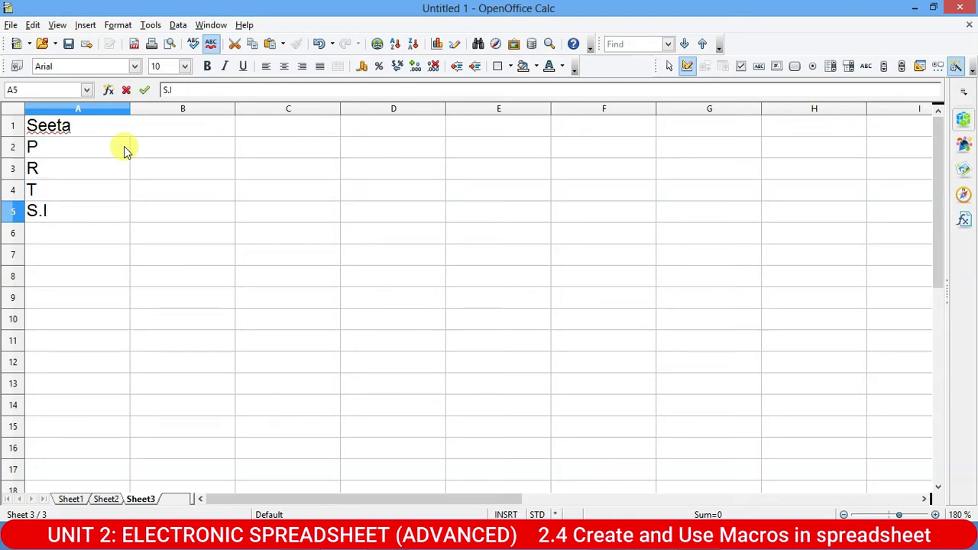
key(Tab)
Step: Enter the values 8000 for P, 5 for R and 3 for T in cells B2 to B4 of Sheet3
key(Up)
key(Up)
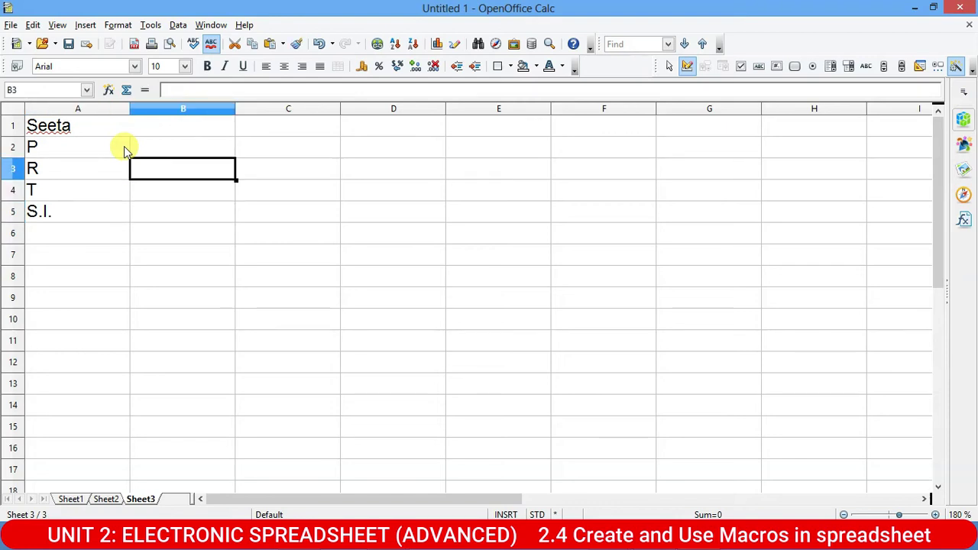
key(Up)
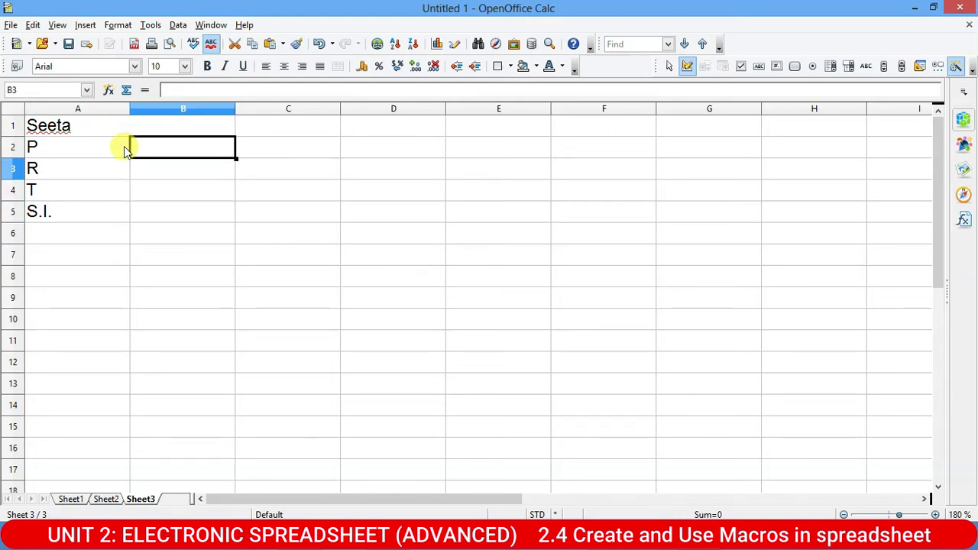
text(8000)
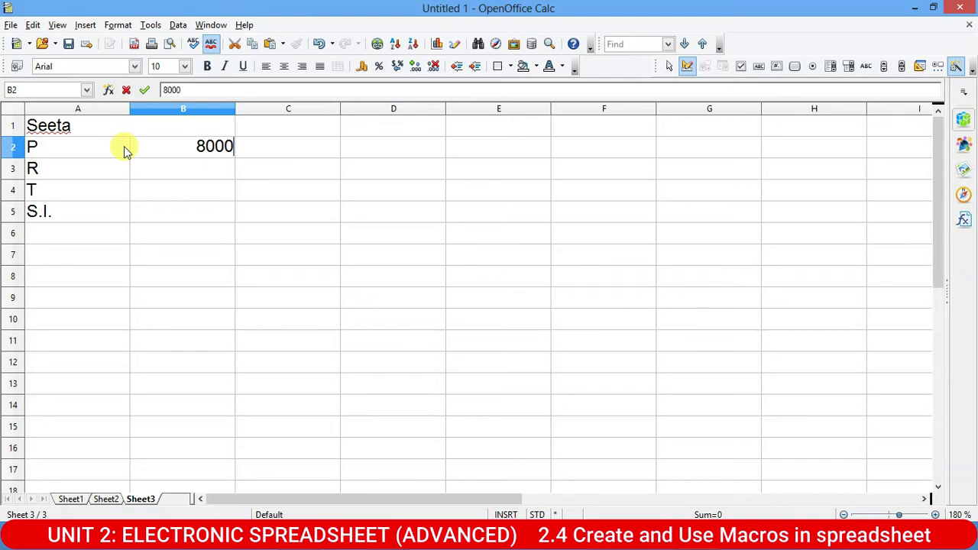
key(Return)
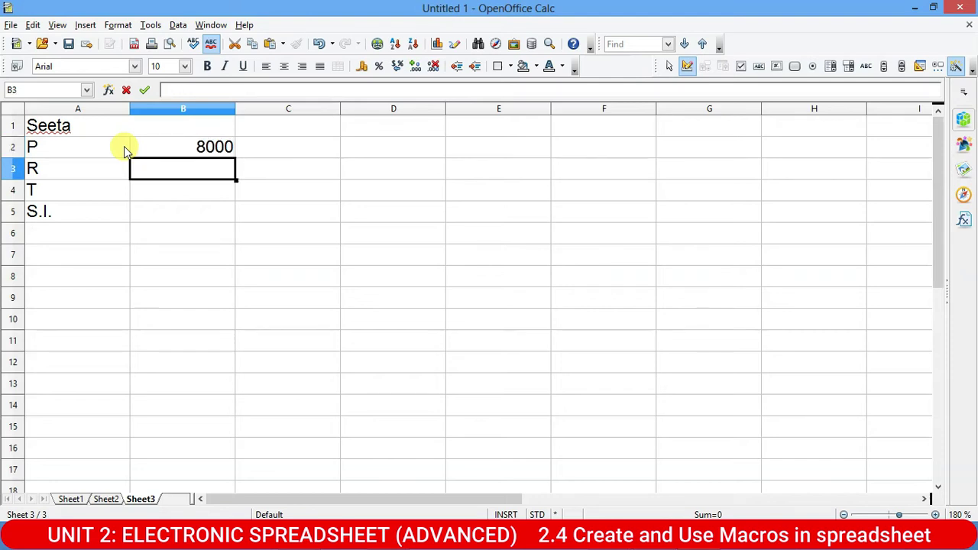
text(5)
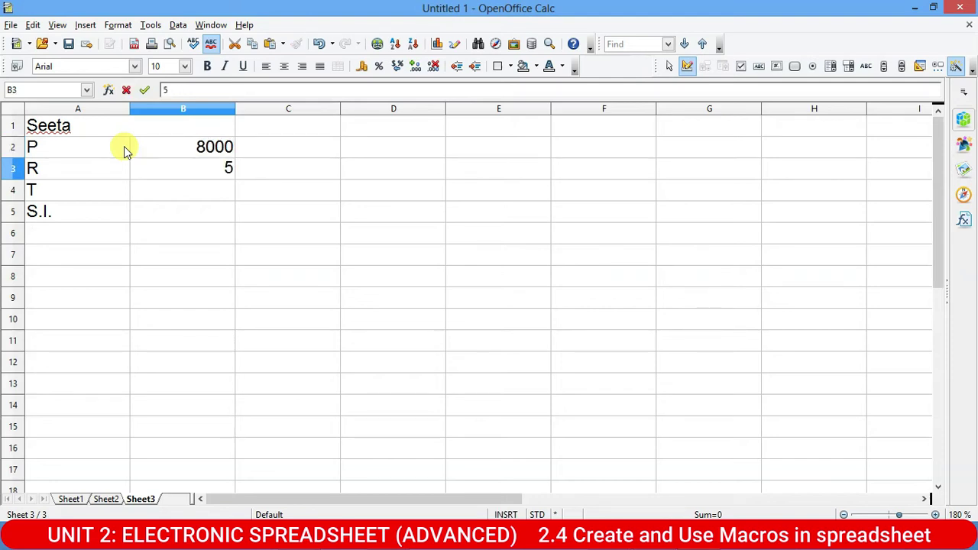
key(Return)
text(3)
key(Return)
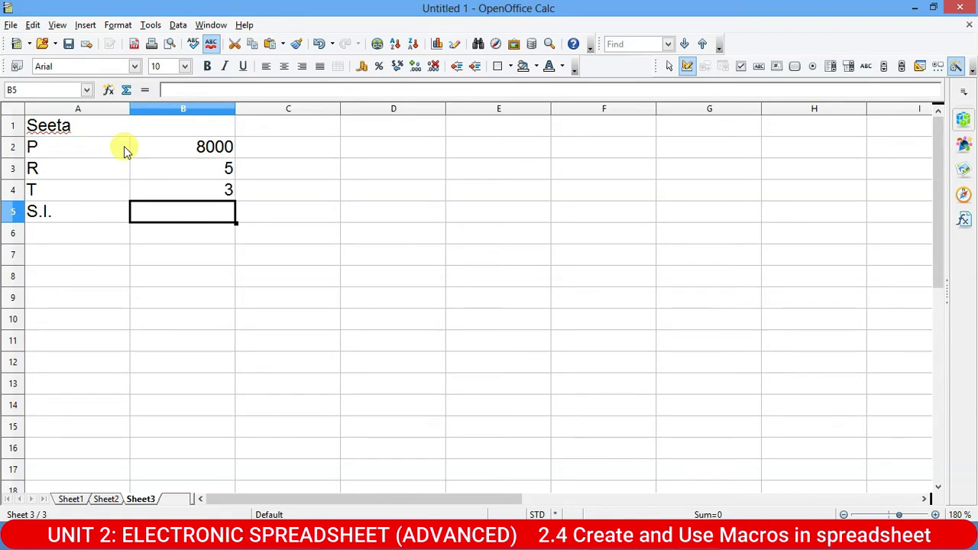
Step: Change the value for T in cell B4 of Sheet3 to 7
key(Up)
text(7)
key(Return)
Step: Center the name heading horizontally in the merged cell A1 of Sheet1
click(67, 498)
click(211, 211)
click(90, 128)
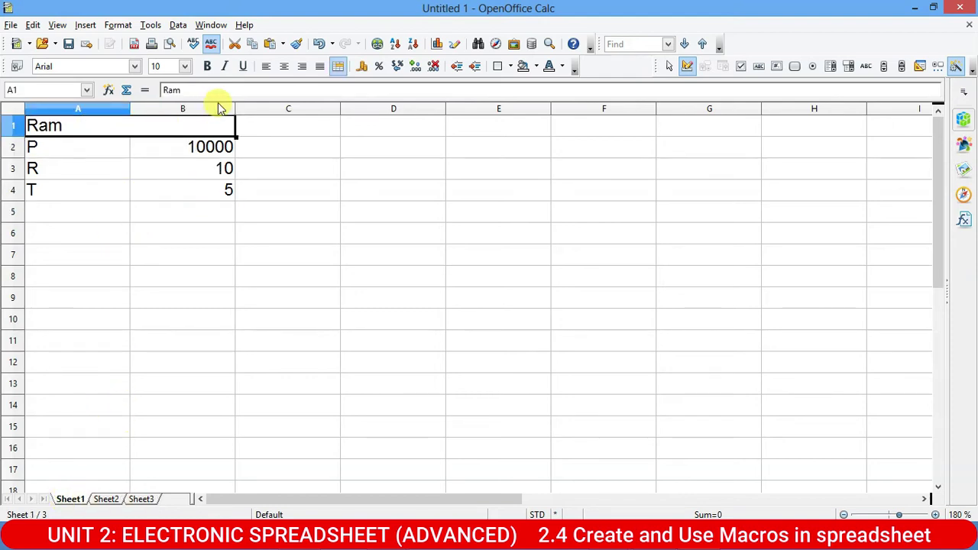
click(285, 67)
drag(89, 157, 208, 196)
Step: Enter the label S.I. in cell A5 of Sheet1, below the T label
click(48, 212)
text(S.)
key(Tab)
text(I)
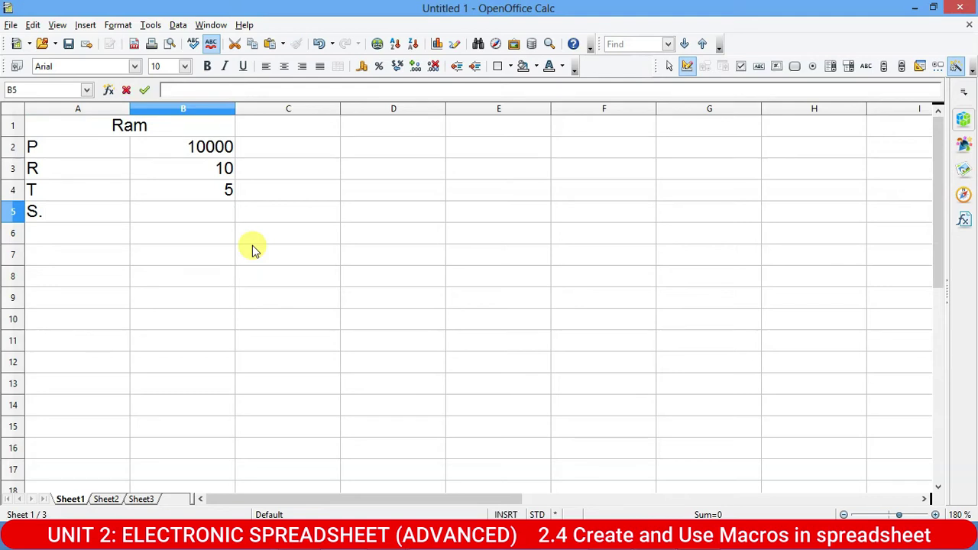
key(Left)
key(F2)
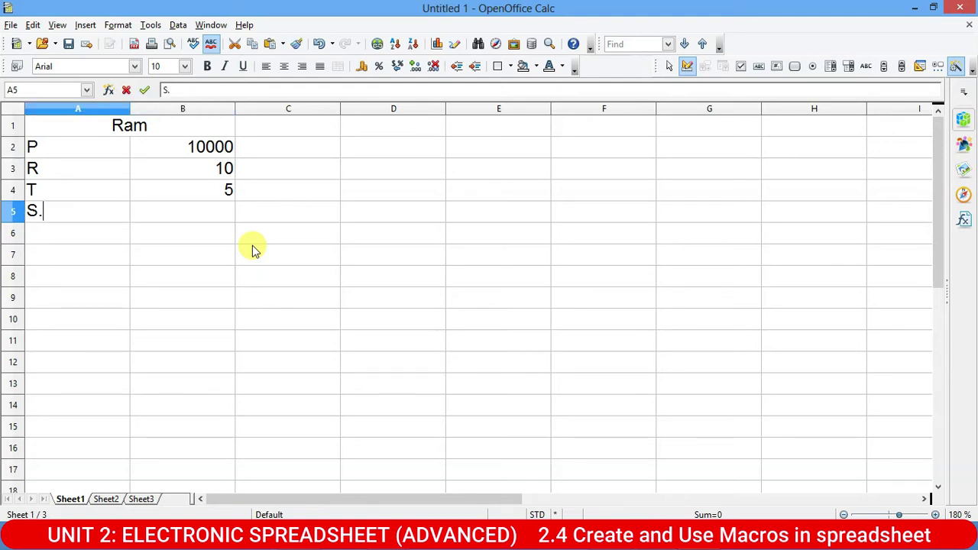
key(Return)
key(Up)
key(Right)
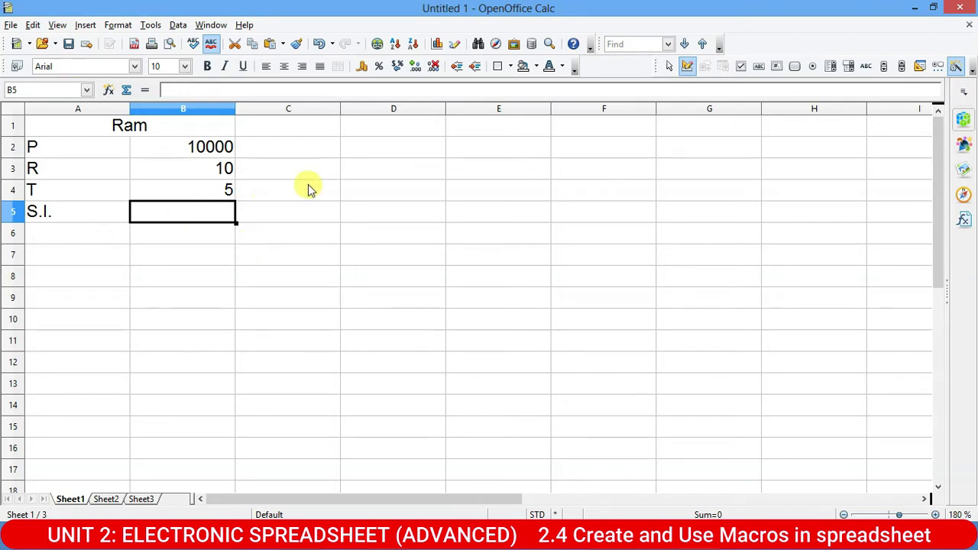
Step: Select the empty S.I. value cell B5 on Sheet1 and start recording a macro
click(241, 197)
click(200, 213)
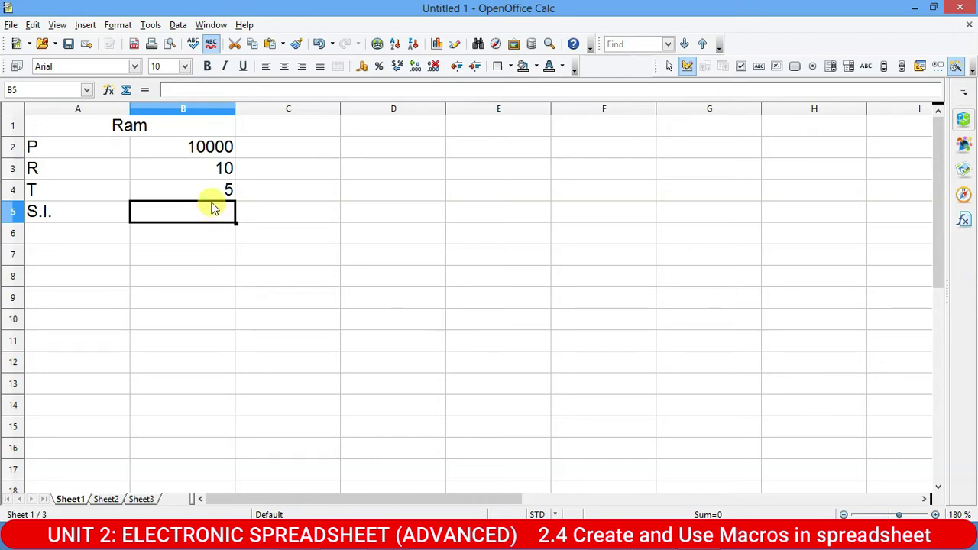
click(290, 211)
click(220, 219)
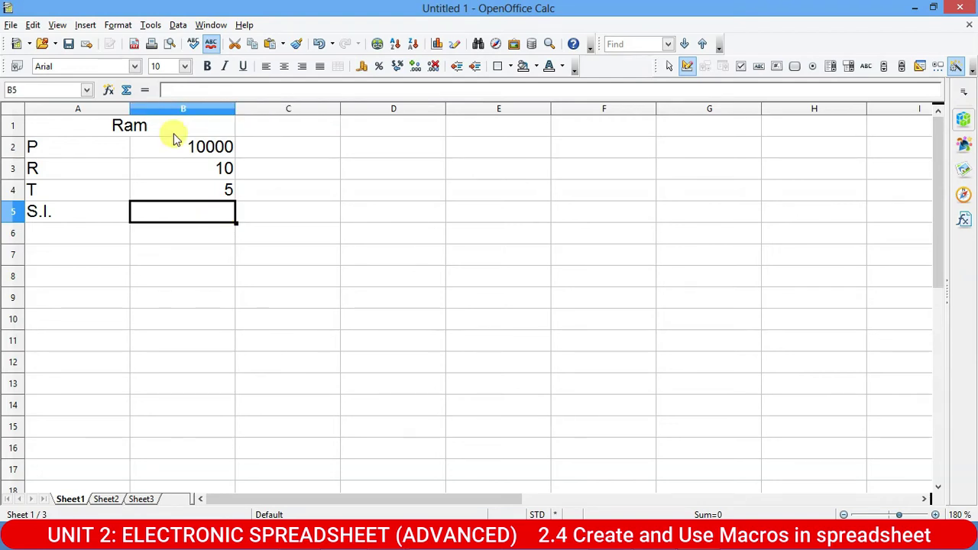
click(151, 26)
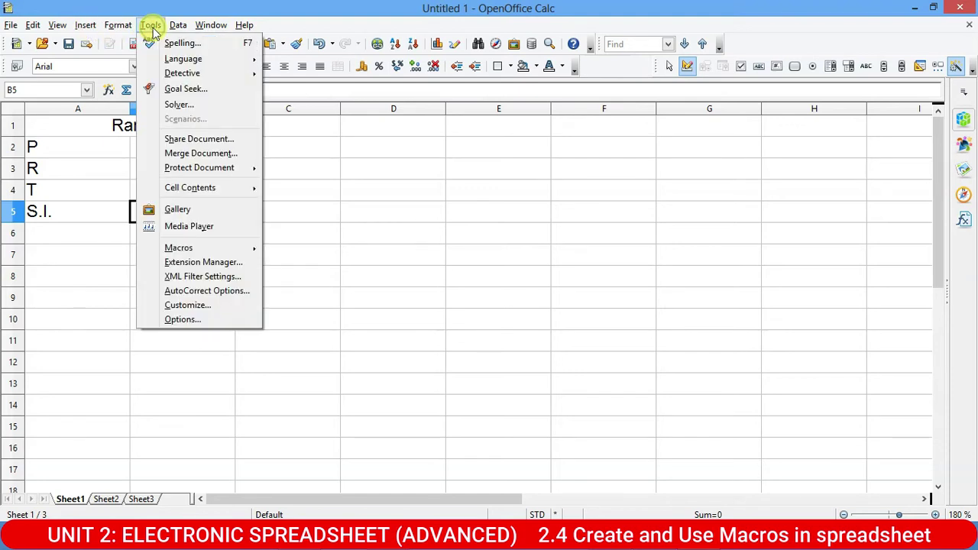
mouse_move(214, 252)
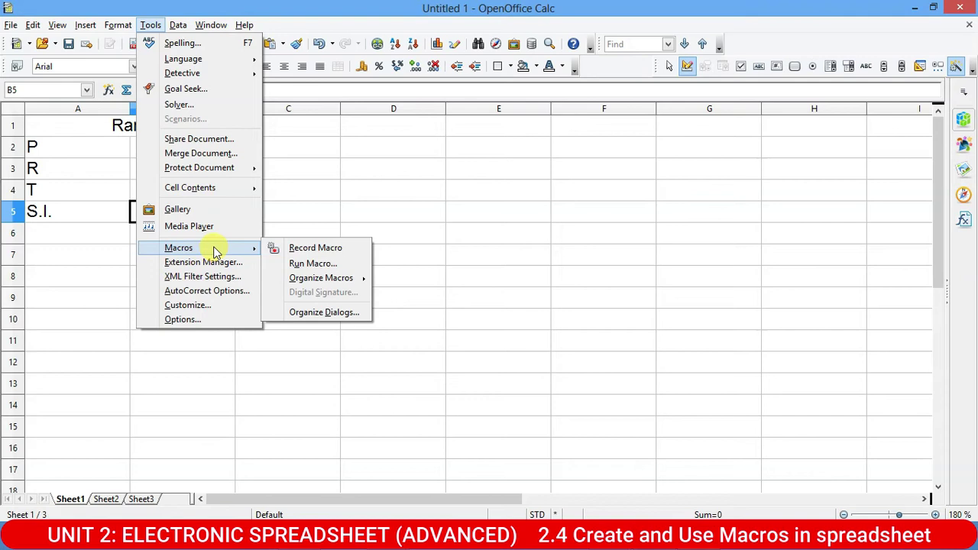
click(316, 249)
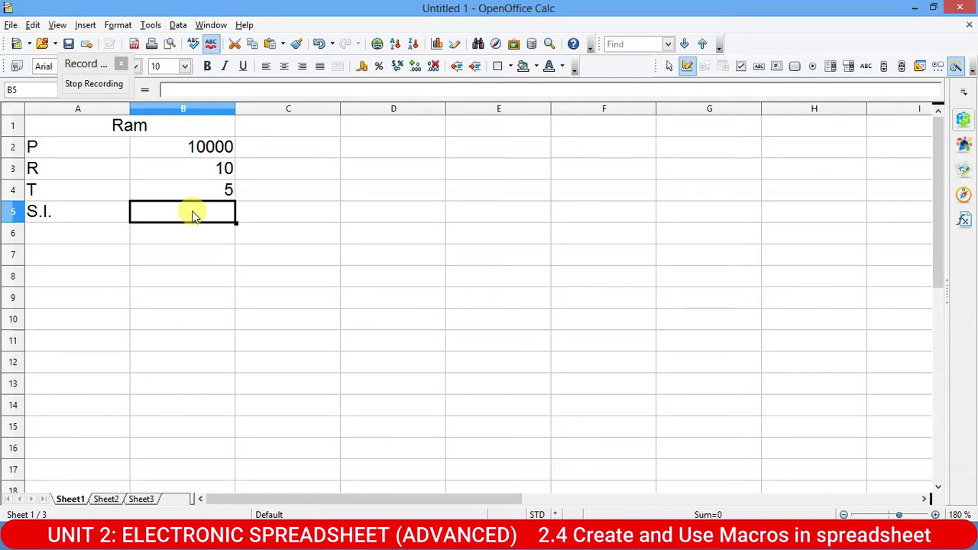
Step: Enter the simple interest formula =B2*B3*B4/100 in cell B5 of Sheet1 and reselect that cell
text(=)
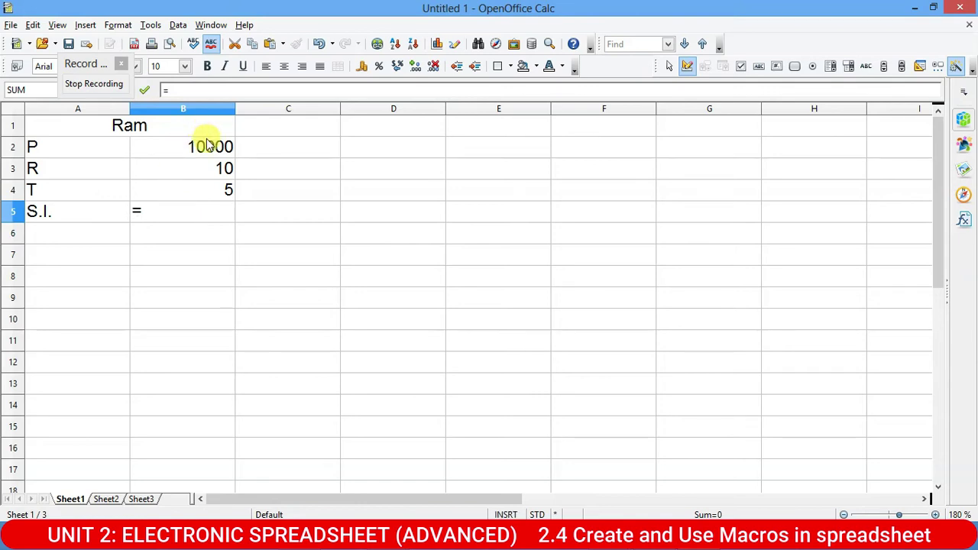
click(203, 149)
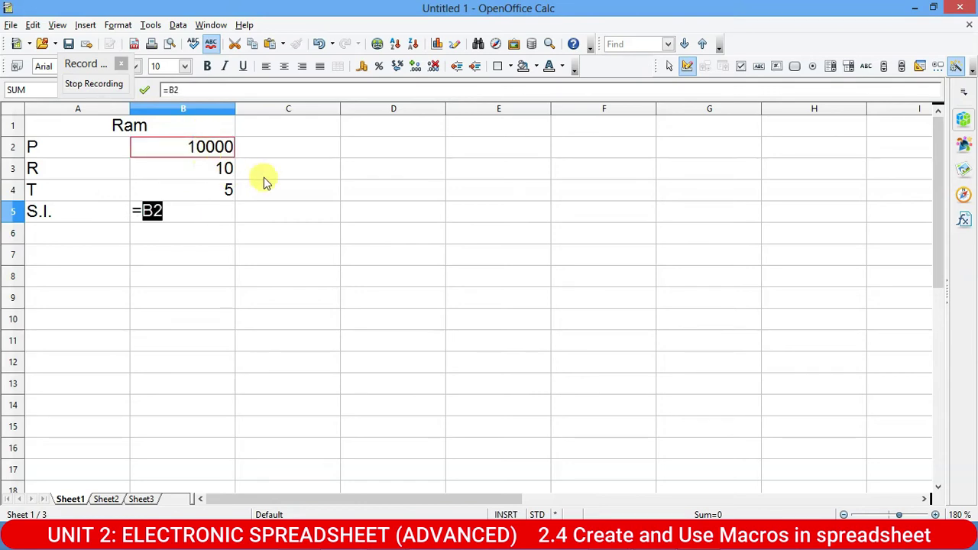
text(*)
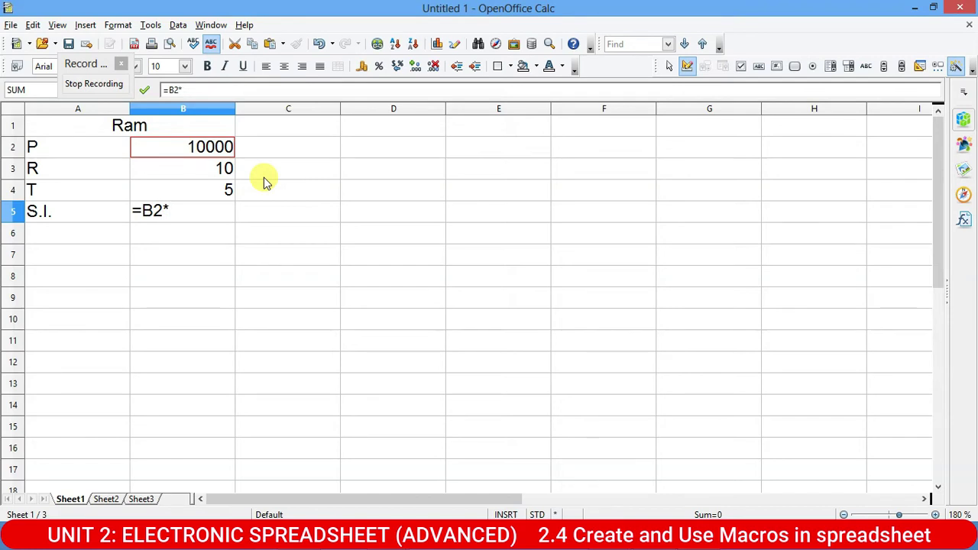
click(215, 170)
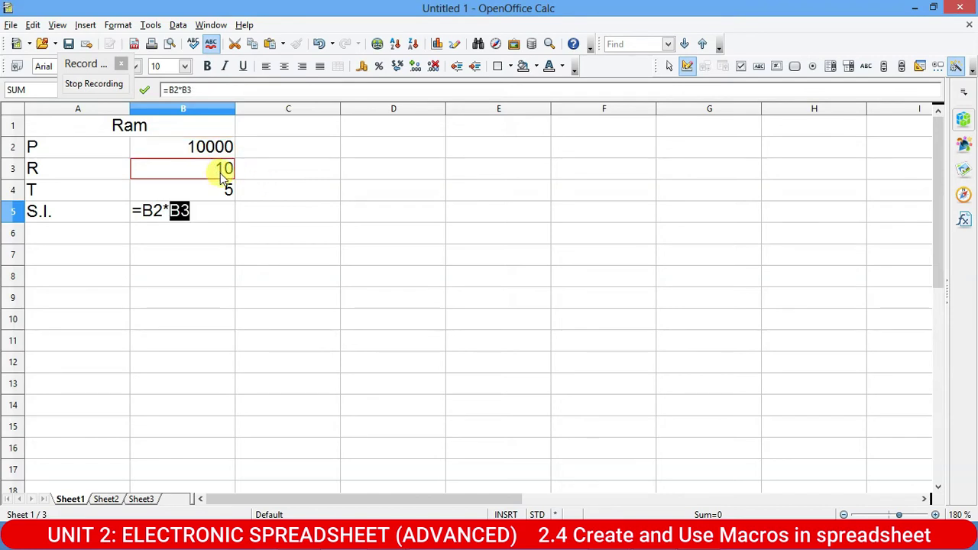
text(*)
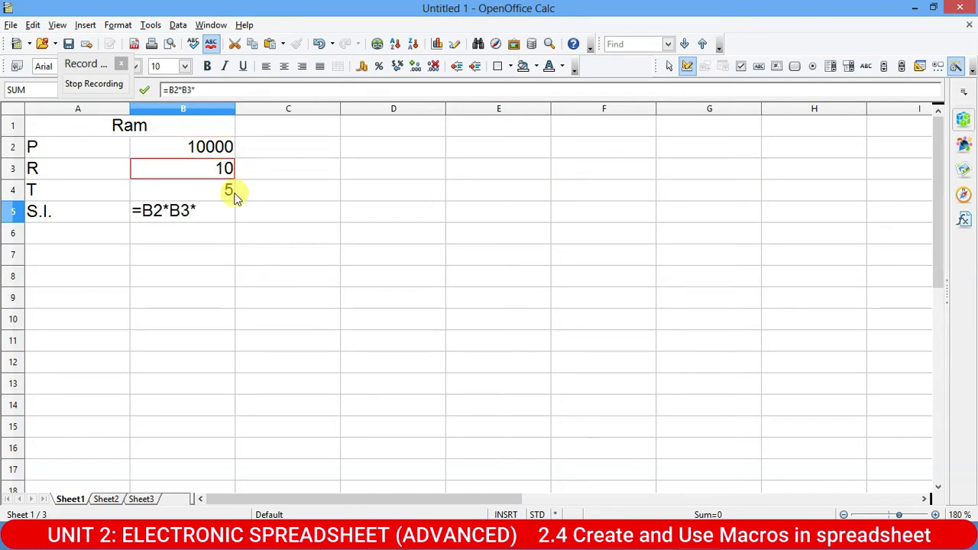
click(228, 192)
text(/100)
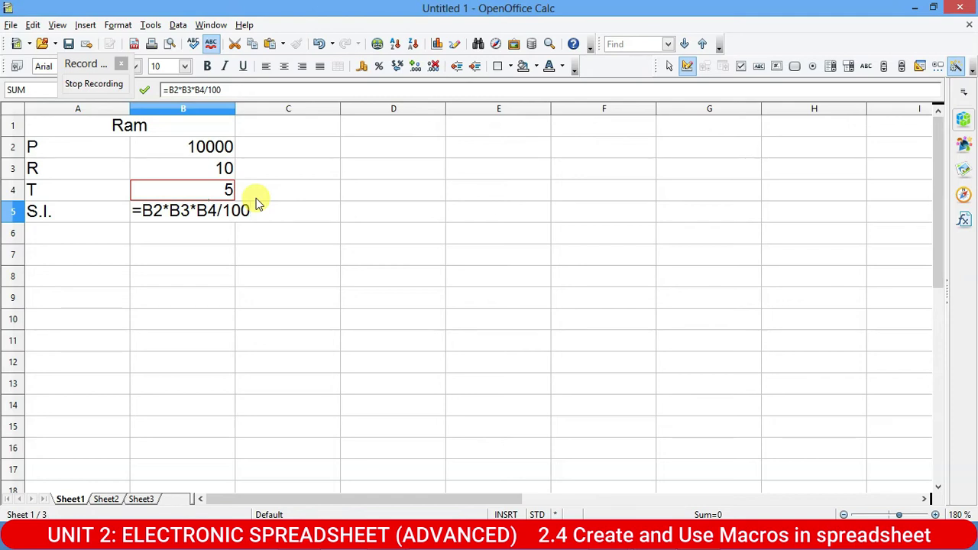
key(Return)
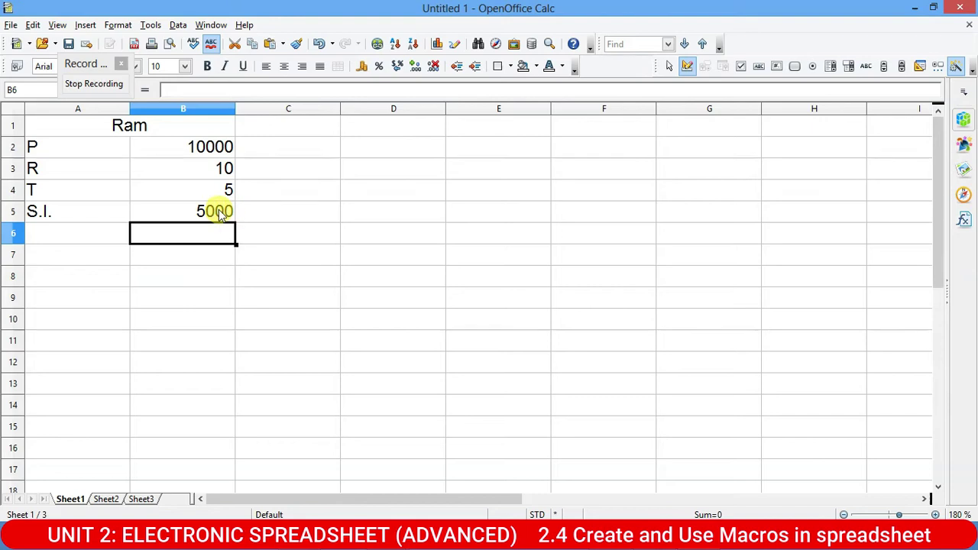
click(228, 209)
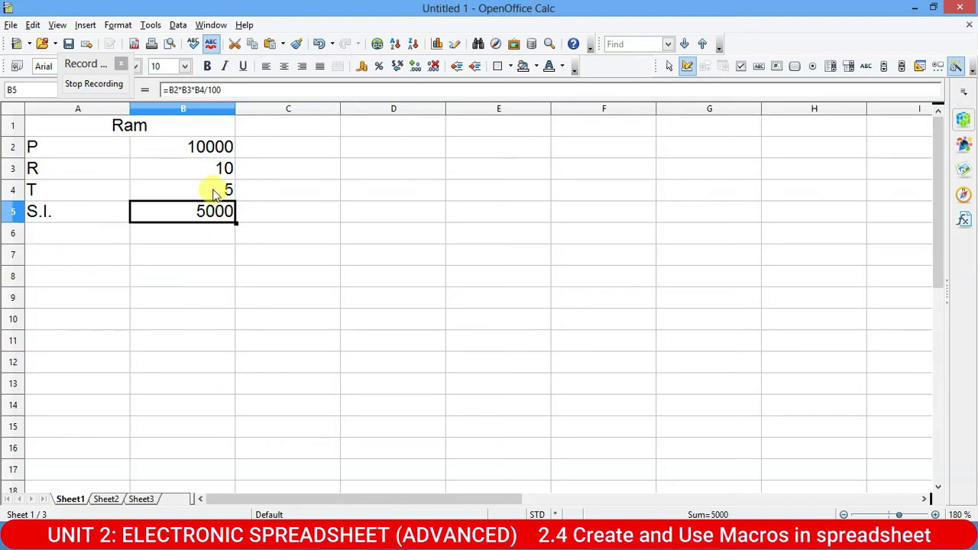
Step: Stop recording the macro to bring up its save options
click(157, 26)
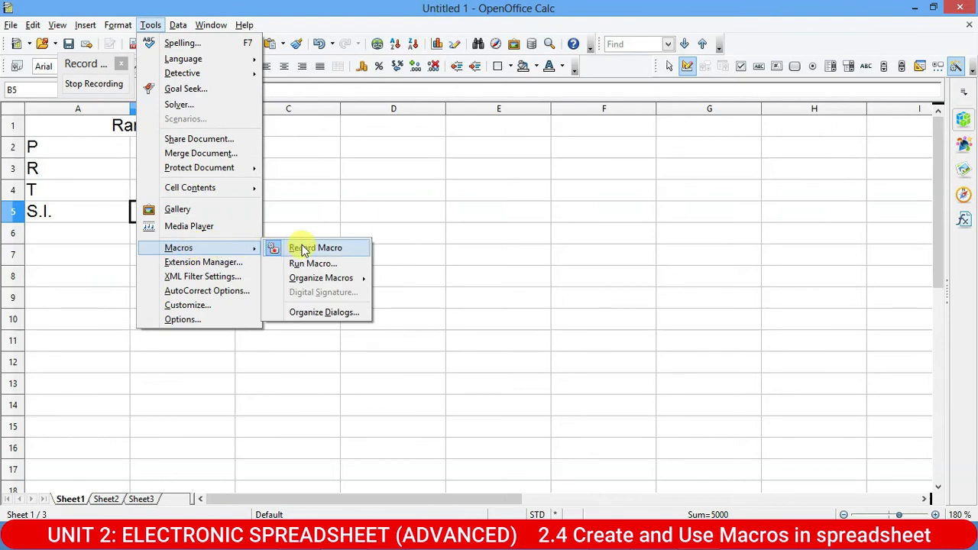
click(306, 249)
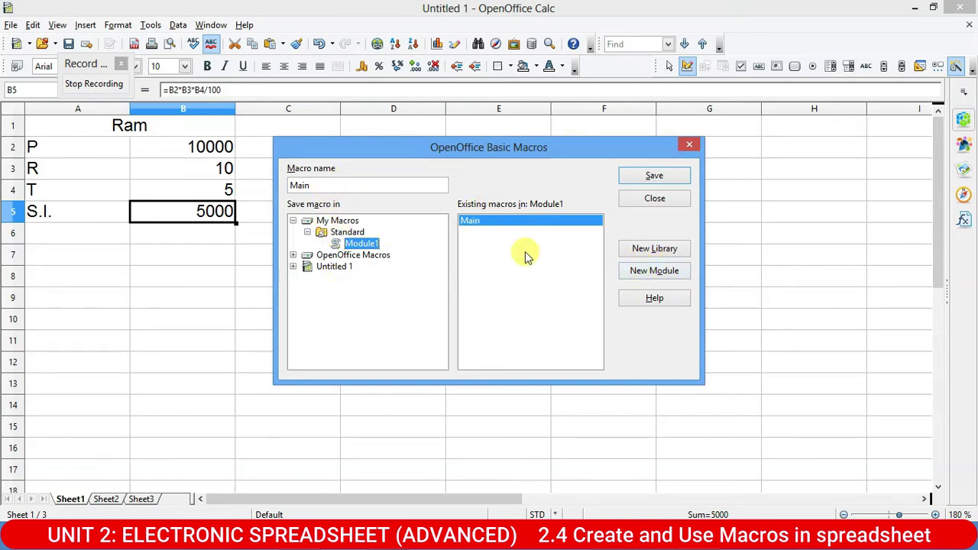
click(653, 250)
click(455, 259)
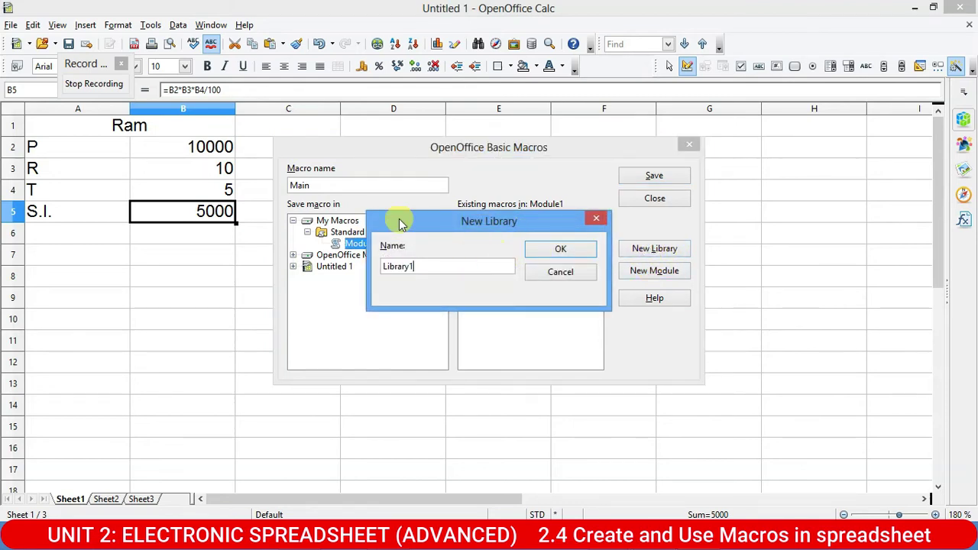
click(594, 220)
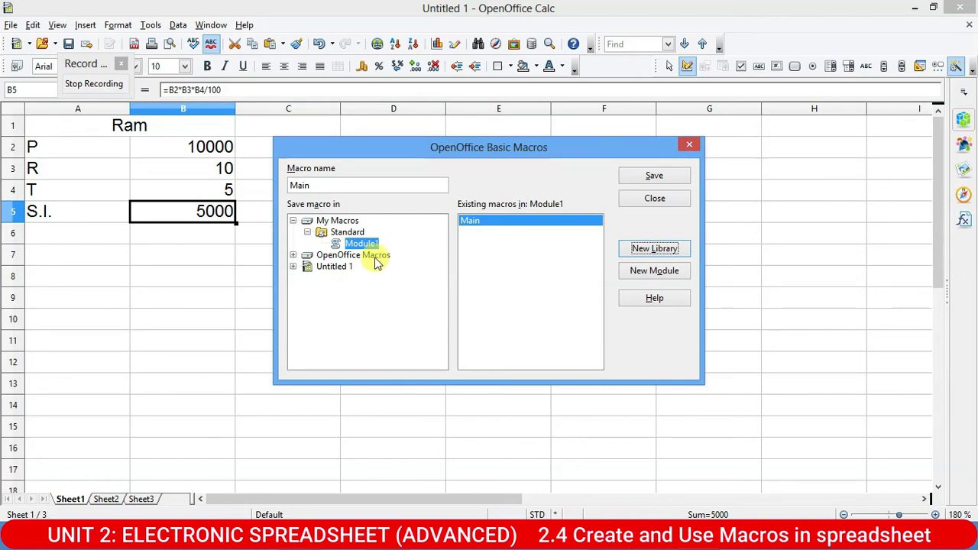
Step: Create a new macro library named Library1 under My Macros
click(673, 248)
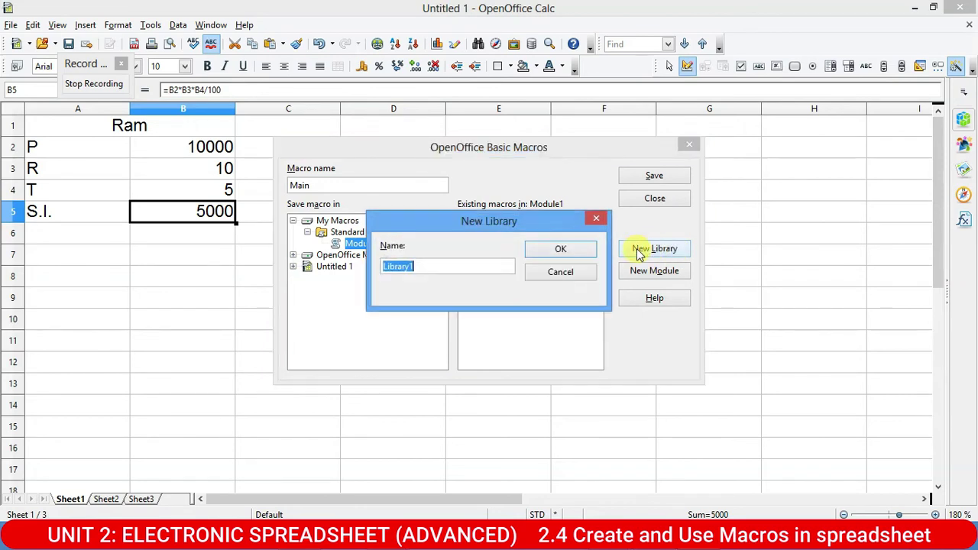
click(428, 266)
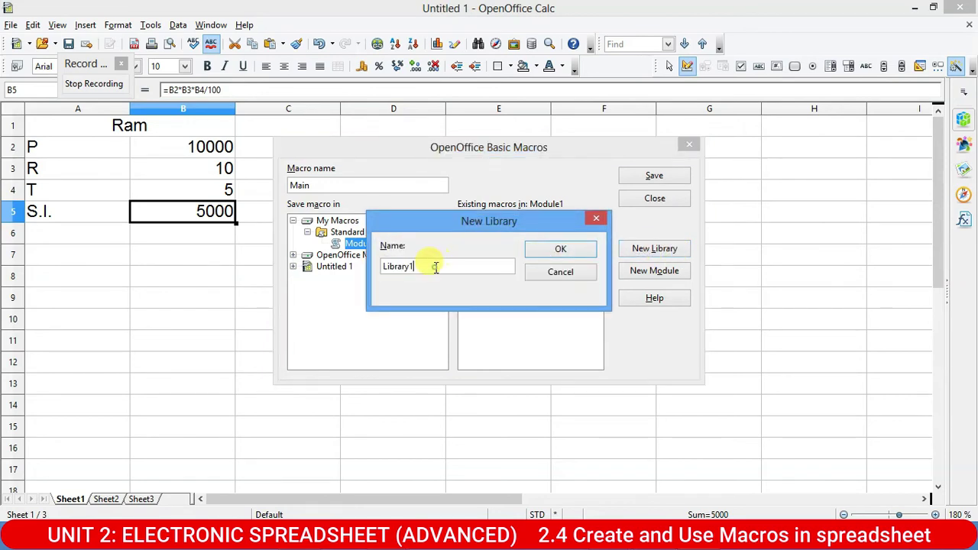
click(563, 250)
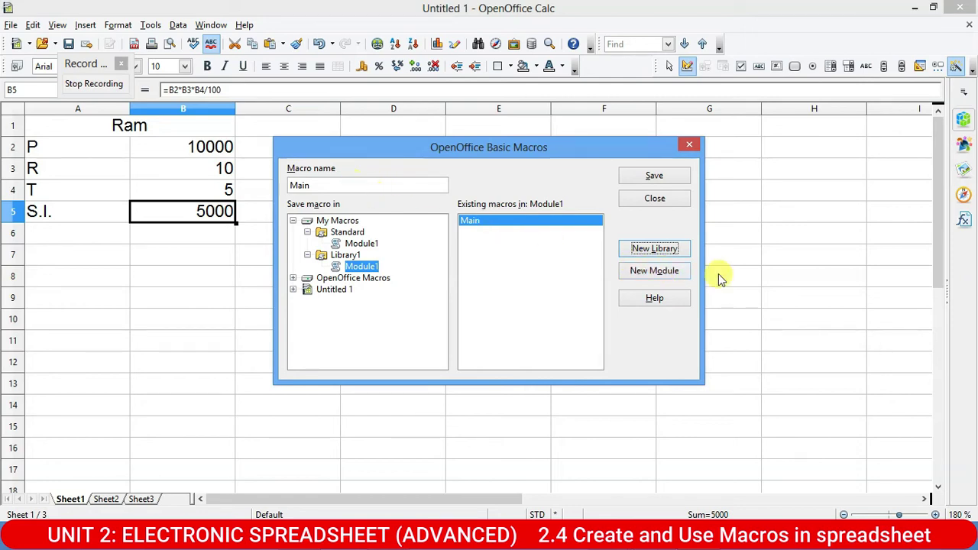
Step: Name the recorded macro Simplei and save it in Module1 of Library1
click(320, 185)
double_click(320, 186)
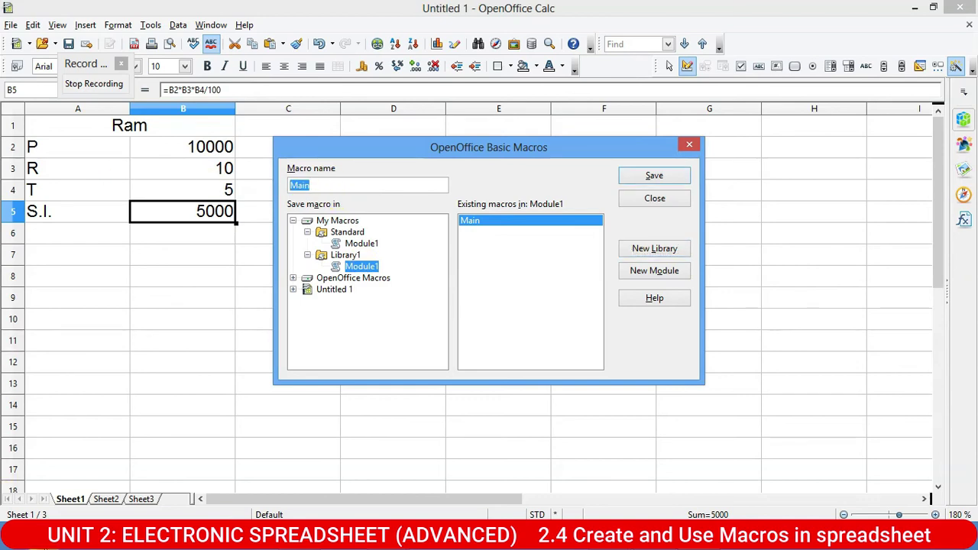
text(Simplei)
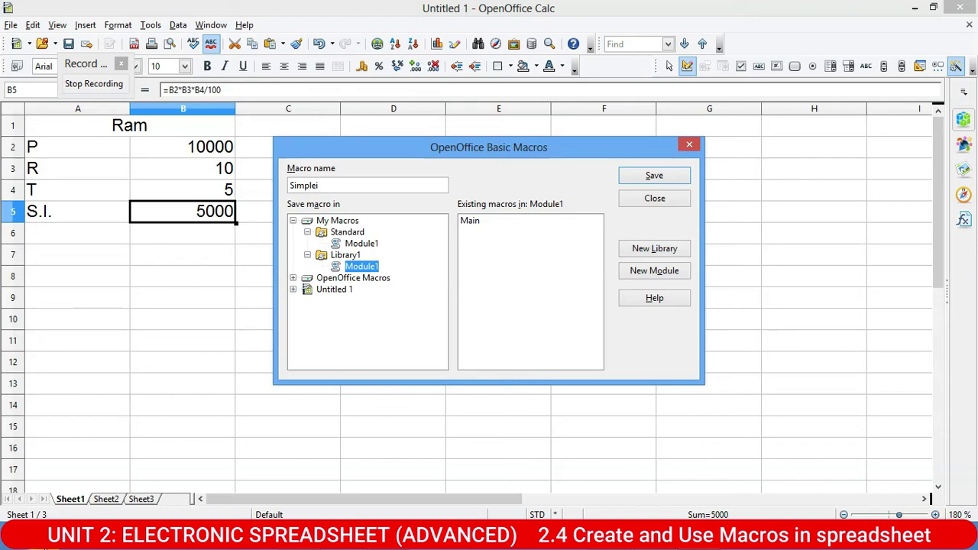
click(655, 176)
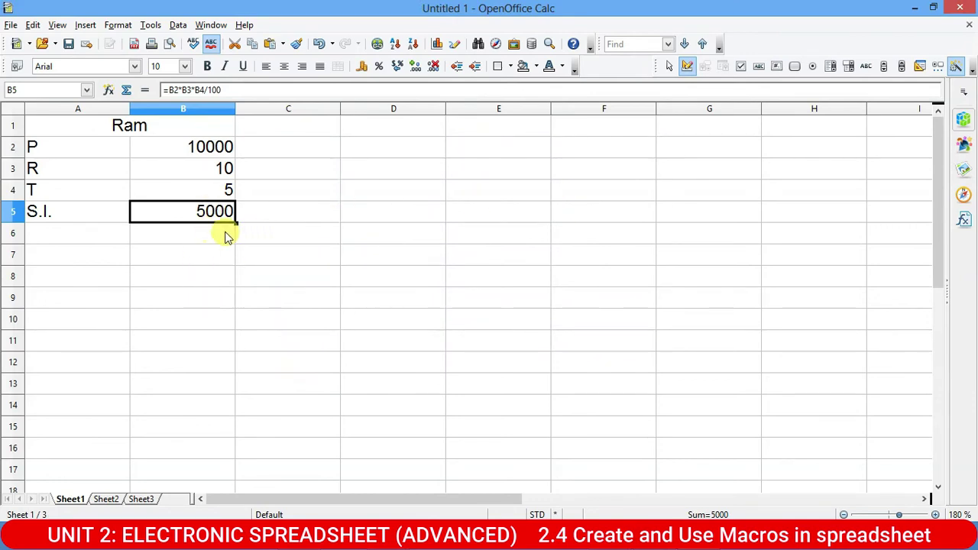
Step: Center the name heading horizontally in the merged cell A1 of Sheet2
click(105, 498)
click(84, 127)
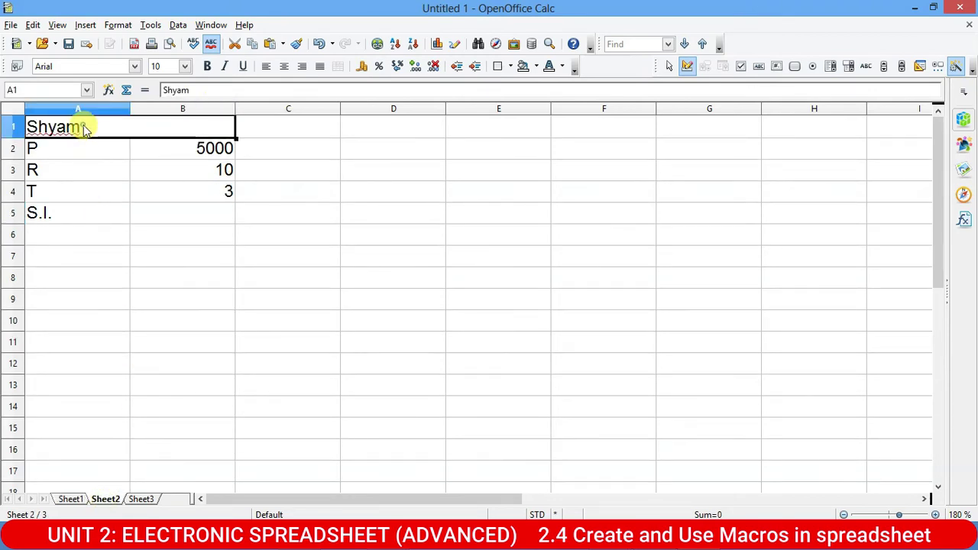
click(287, 68)
Step: Run the Simplei macro from Module1 of Library1 on the empty S.I. value cell B5 of Sheet2
click(211, 214)
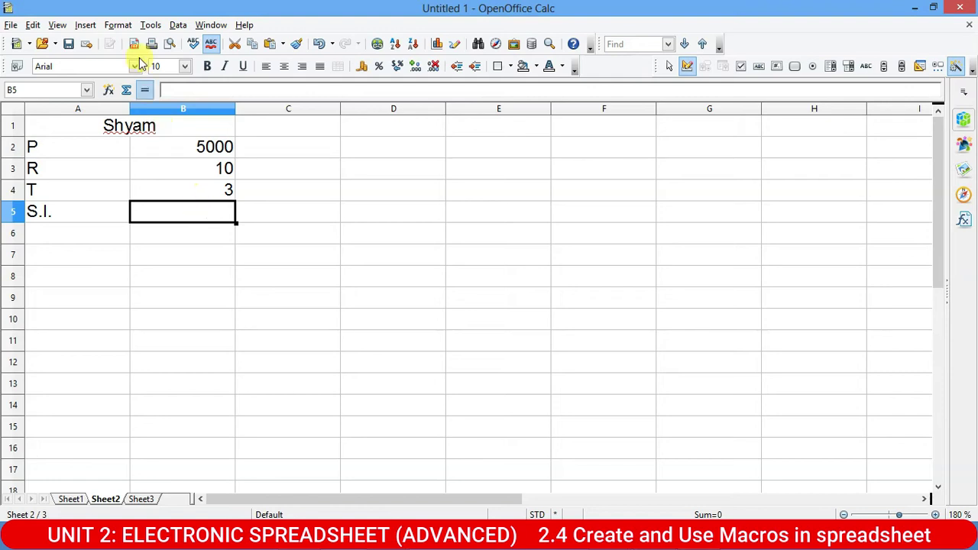
click(155, 25)
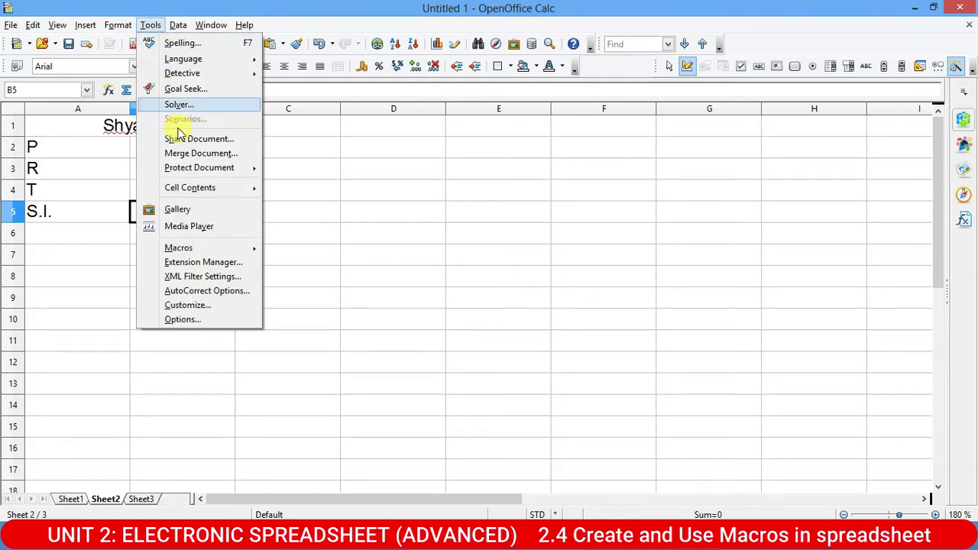
mouse_move(209, 251)
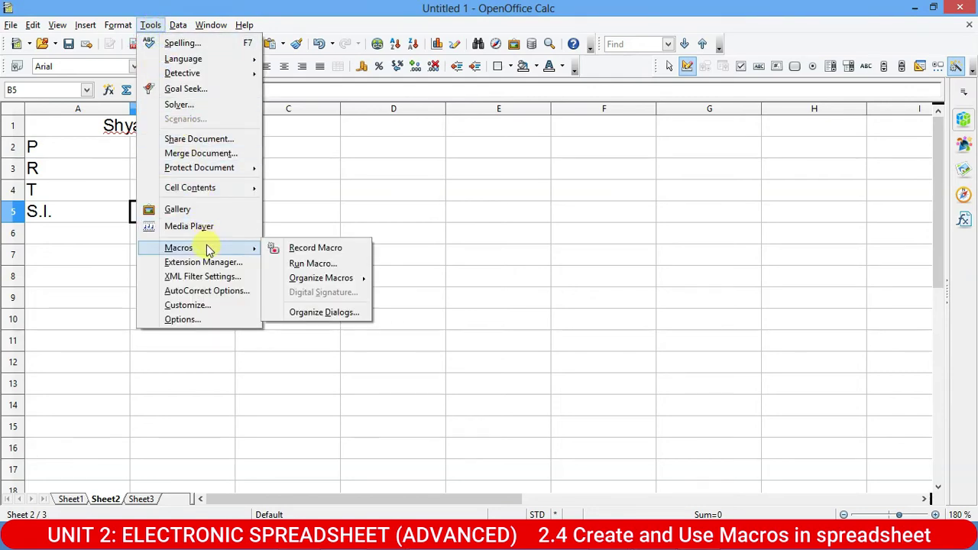
click(324, 263)
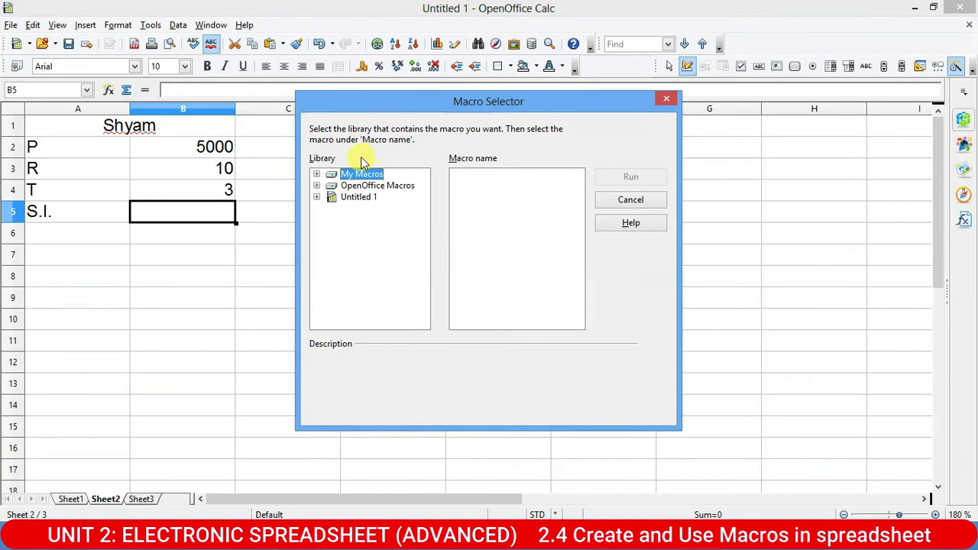
click(316, 186)
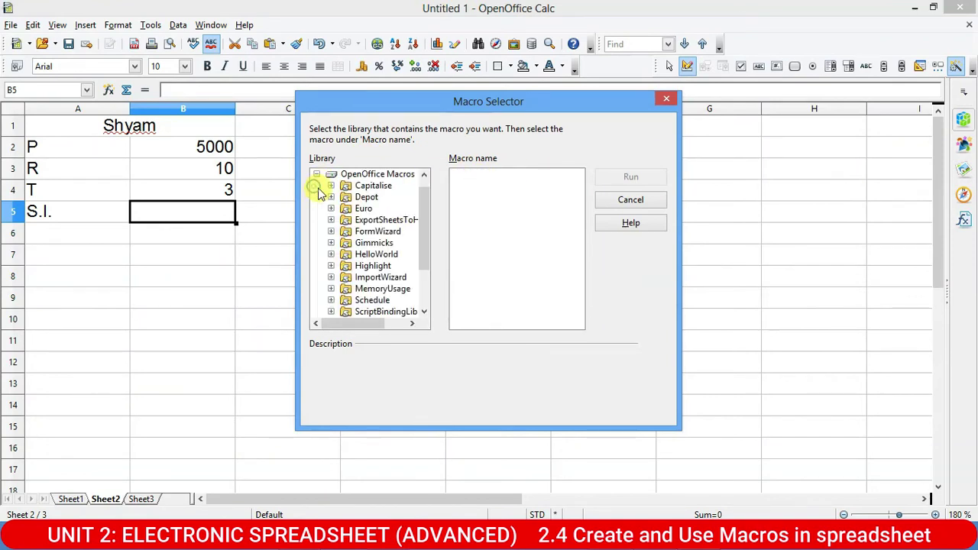
click(317, 174)
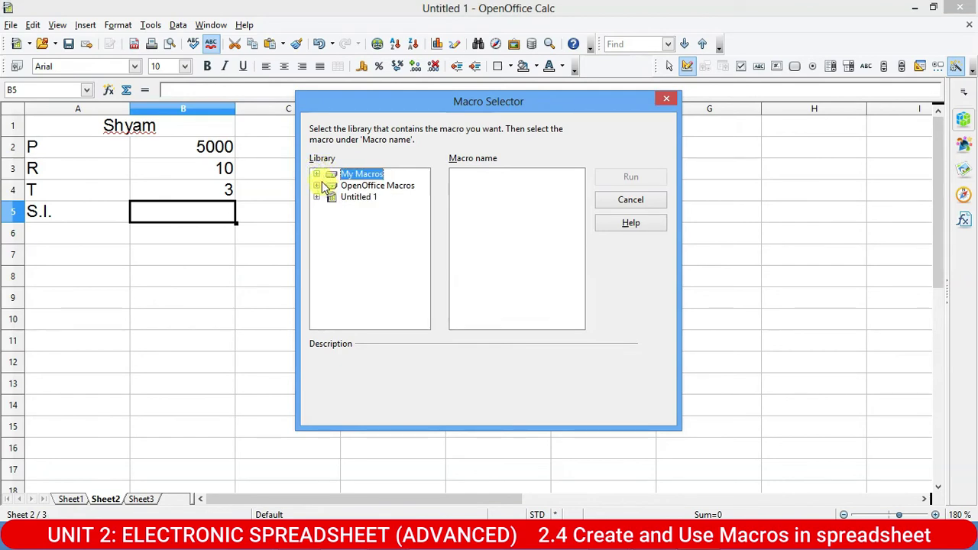
click(316, 174)
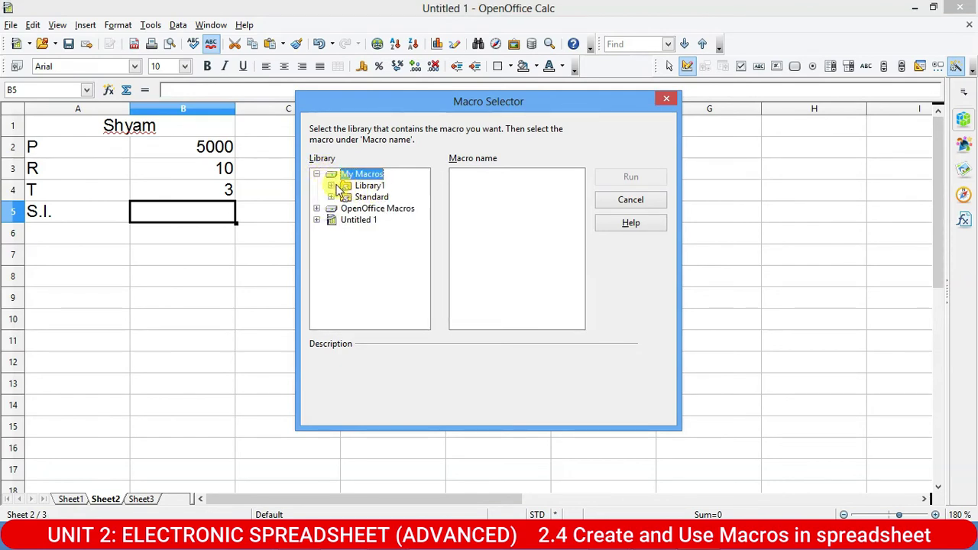
click(332, 185)
click(384, 197)
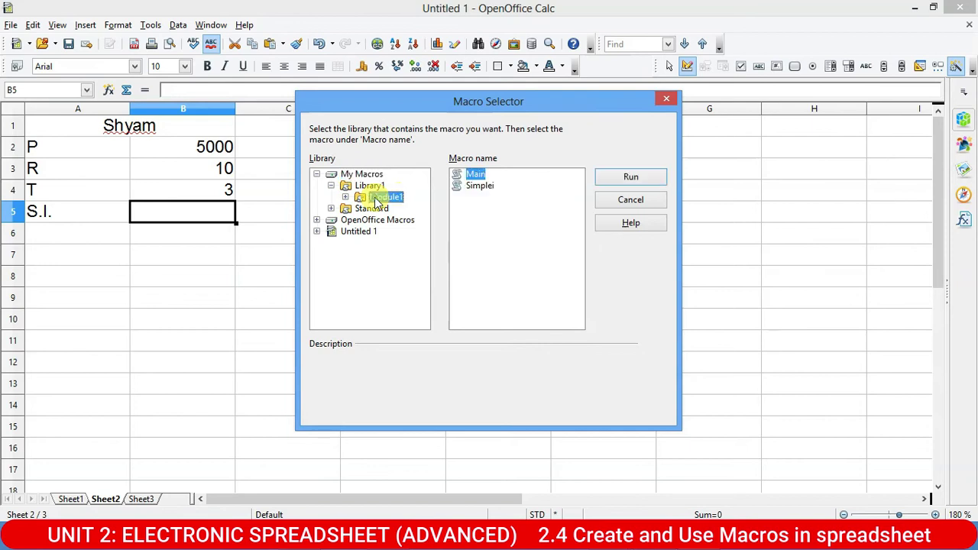
click(479, 187)
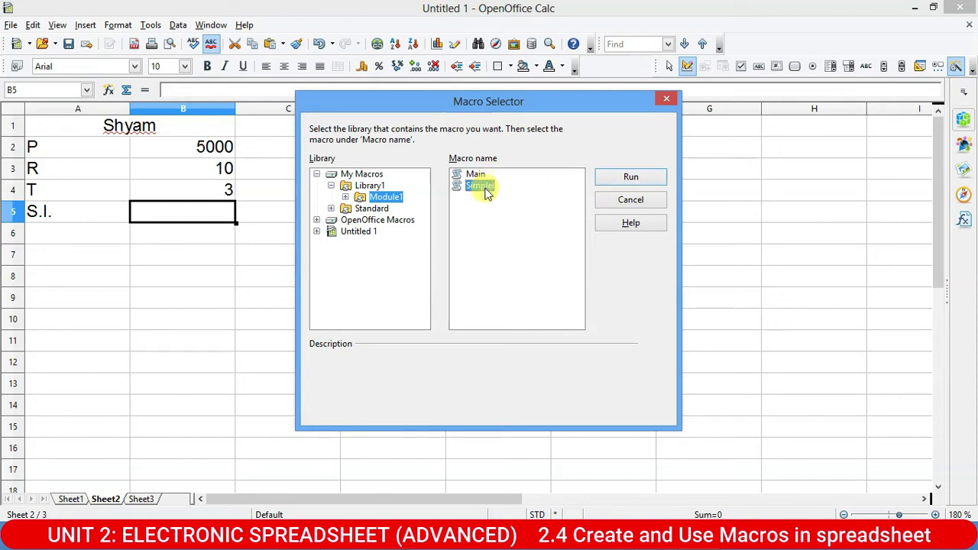
click(630, 176)
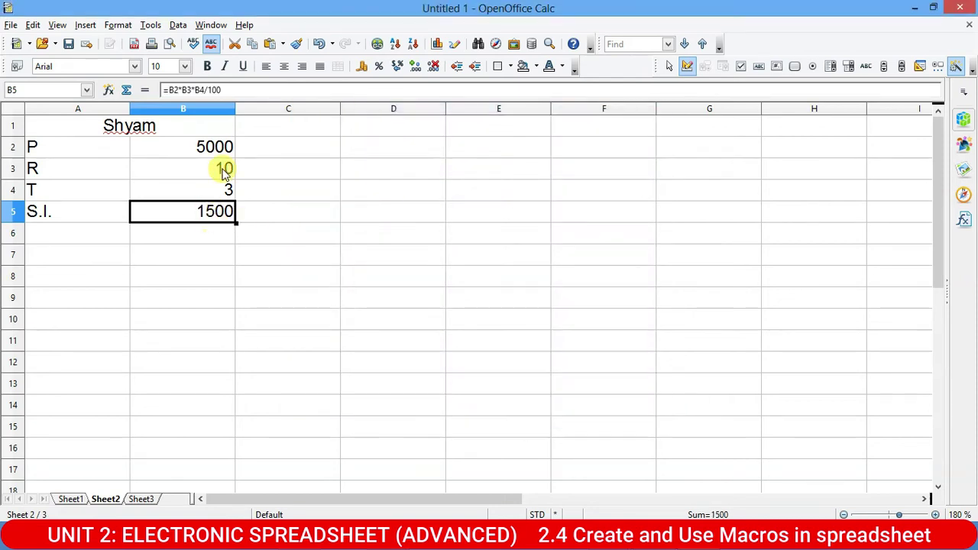
Step: Review the P, R and T values and the S.I. formula on Sheet2, and compare with Sheet1
drag(227, 145, 218, 192)
click(202, 217)
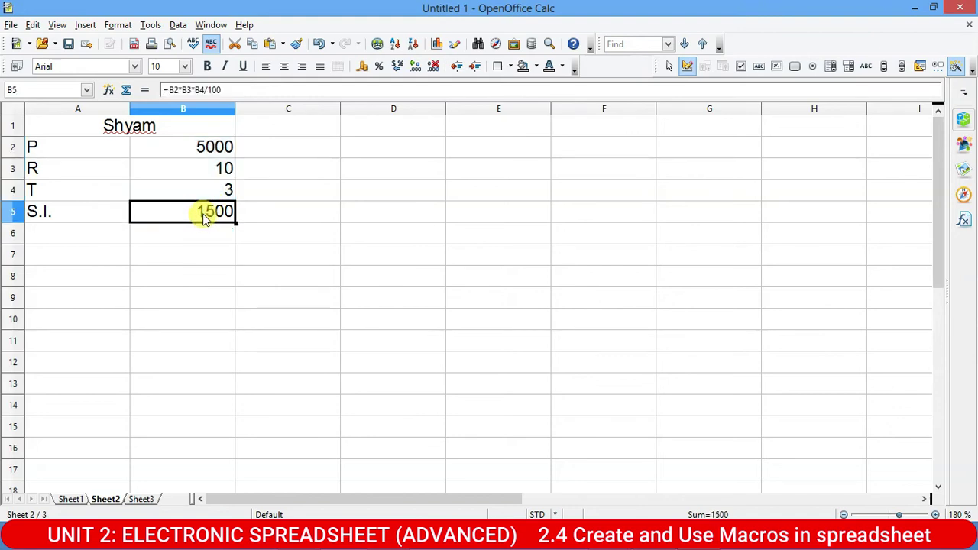
click(67, 498)
click(104, 499)
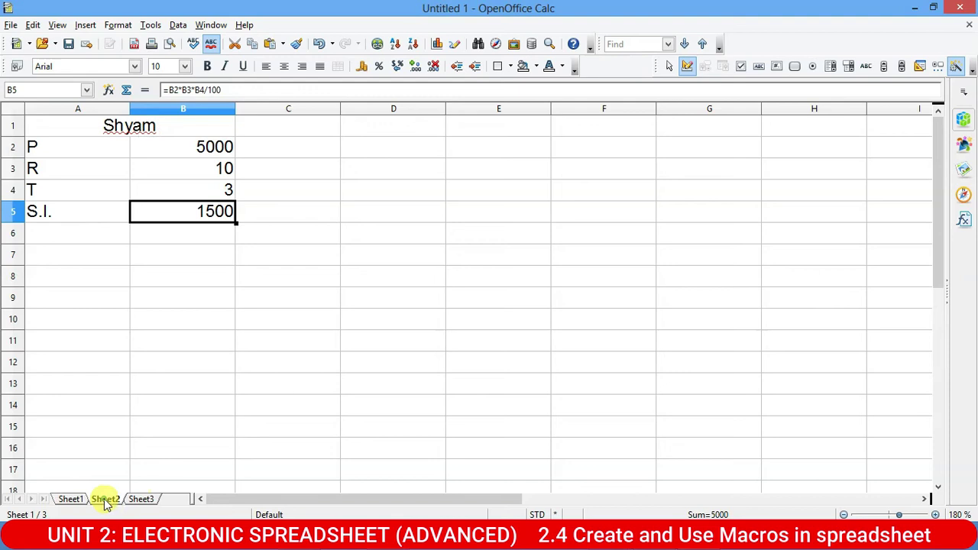
Step: Run the Simplei macro from Module1 of Library1 on the empty S.I. value cell B5 of Sheet3
click(140, 499)
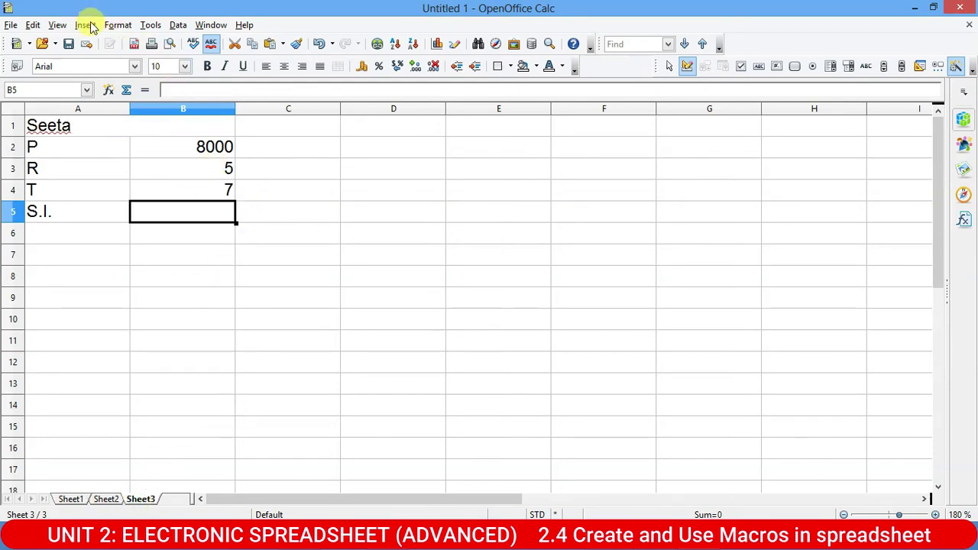
click(150, 25)
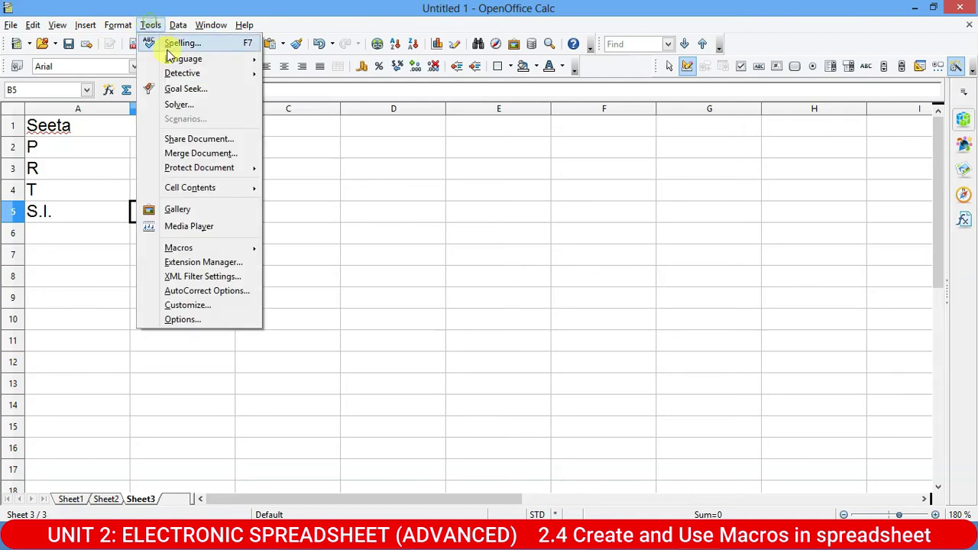
mouse_move(187, 251)
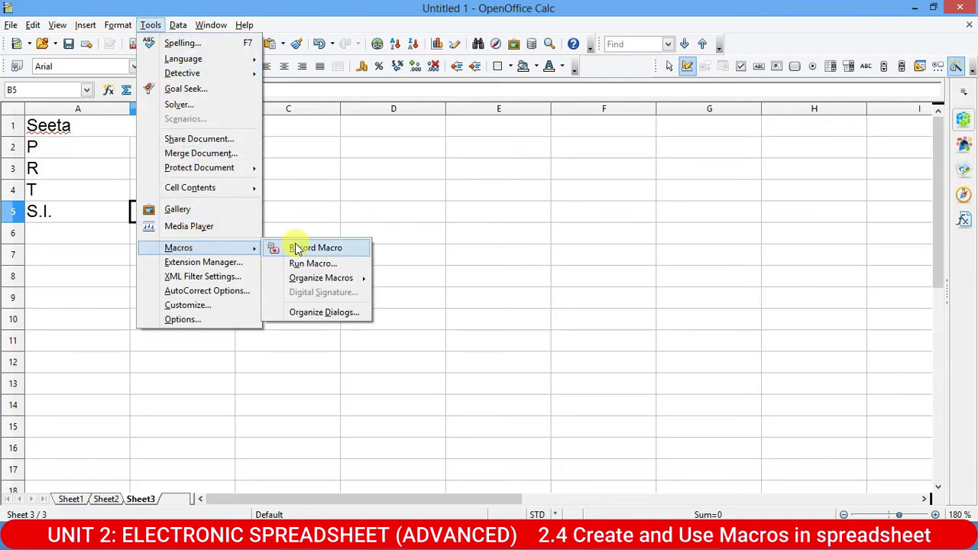
click(311, 263)
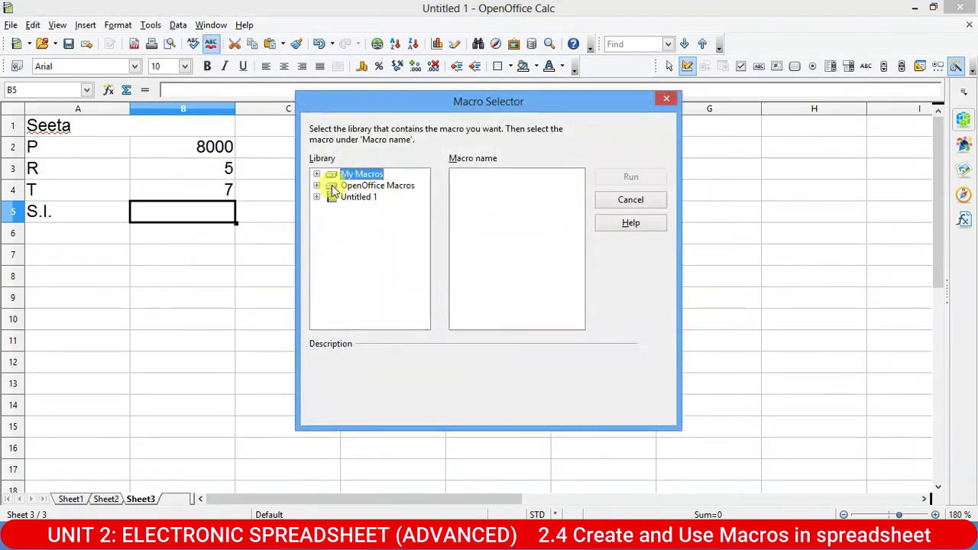
click(317, 175)
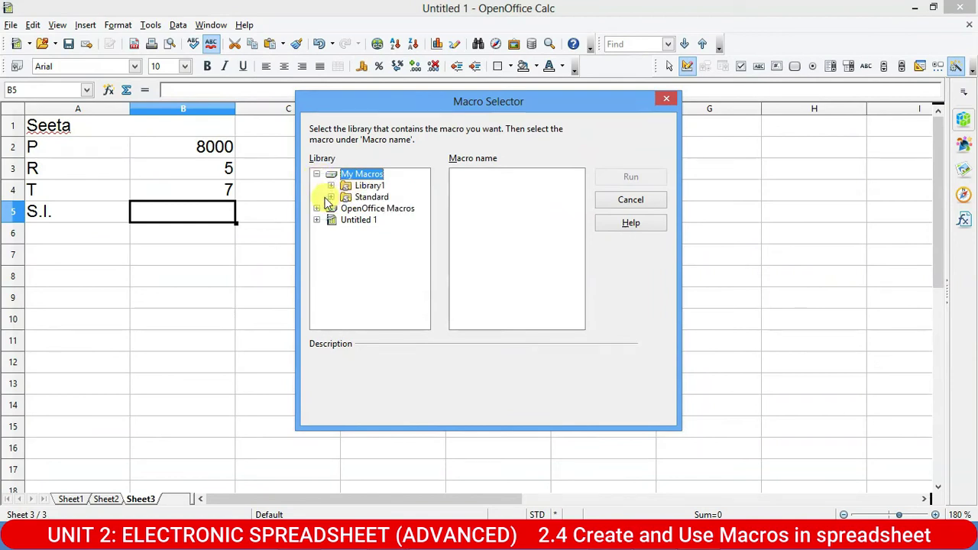
click(330, 197)
click(379, 210)
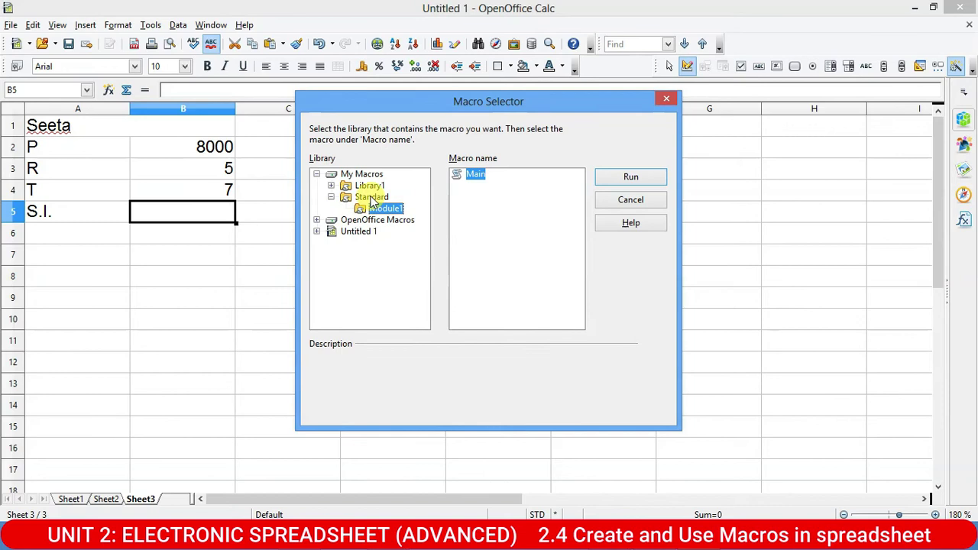
click(367, 196)
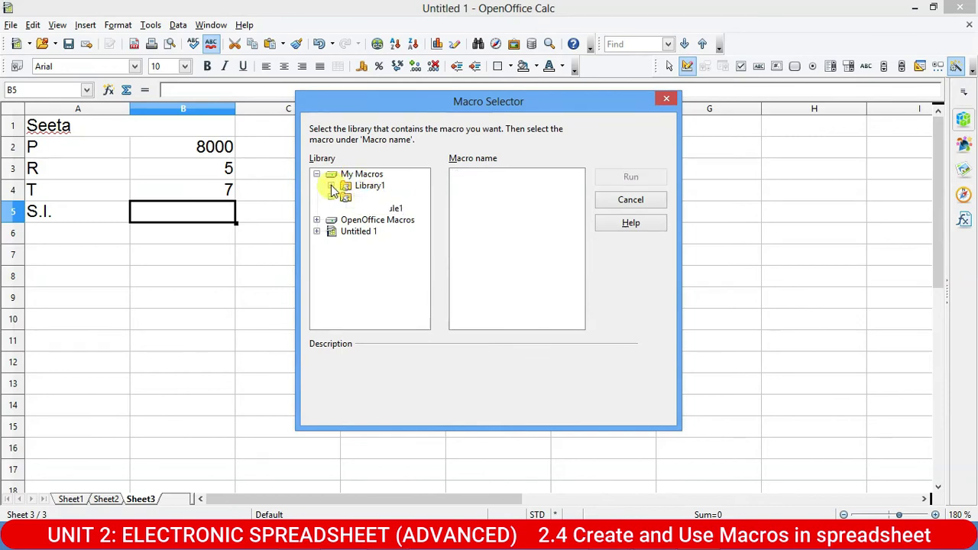
click(331, 185)
click(380, 197)
click(478, 186)
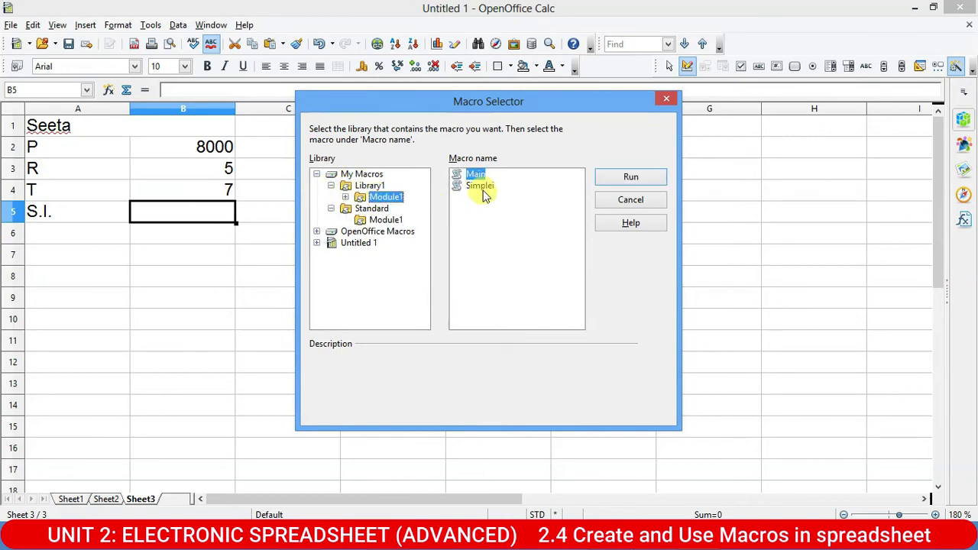
click(626, 179)
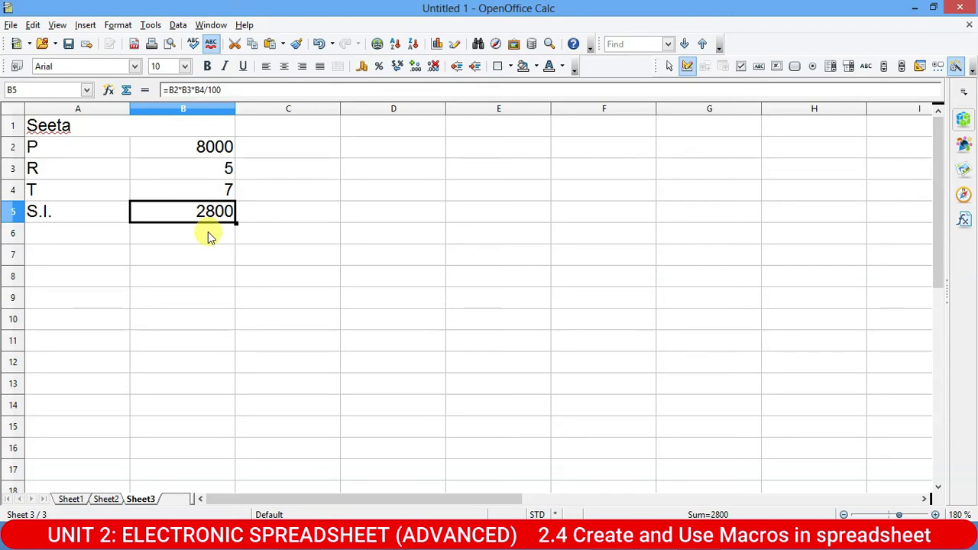
Step: Delete the contents of the S.I. value cell B5 on Sheet2, keeping the default content types selected
click(107, 499)
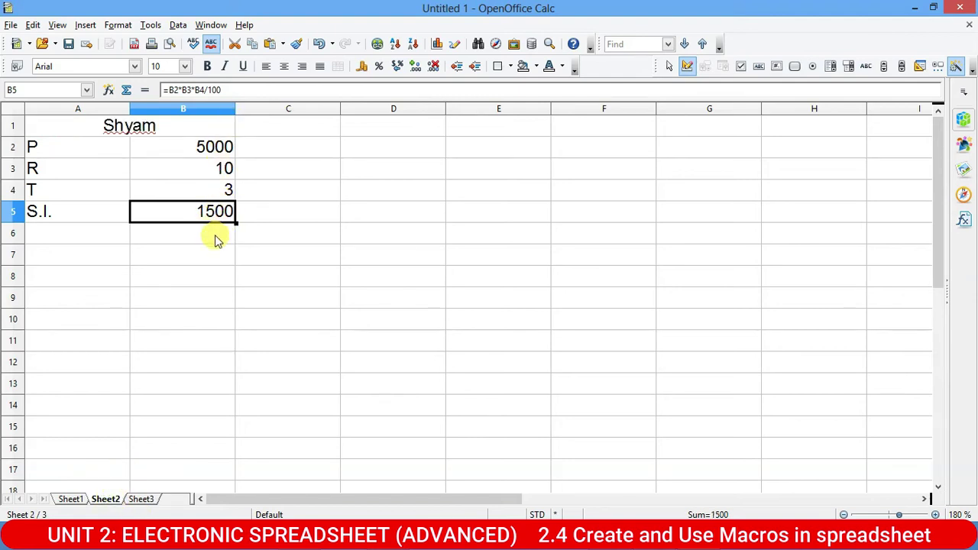
key(BackSpace)
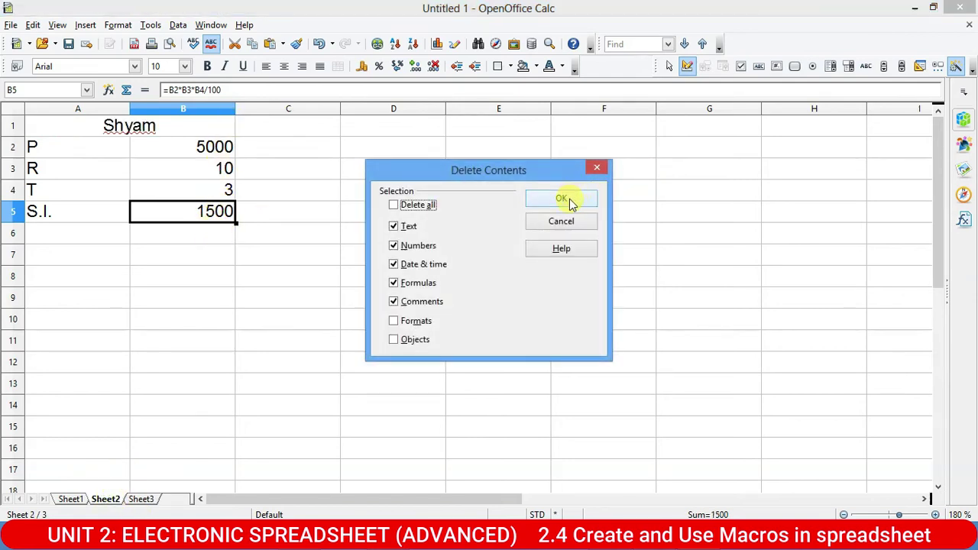
click(569, 199)
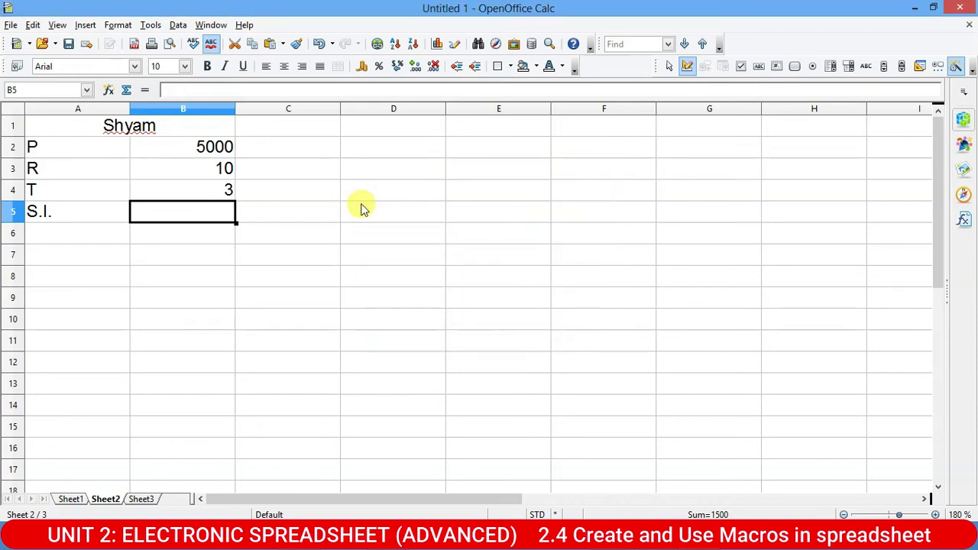
click(279, 216)
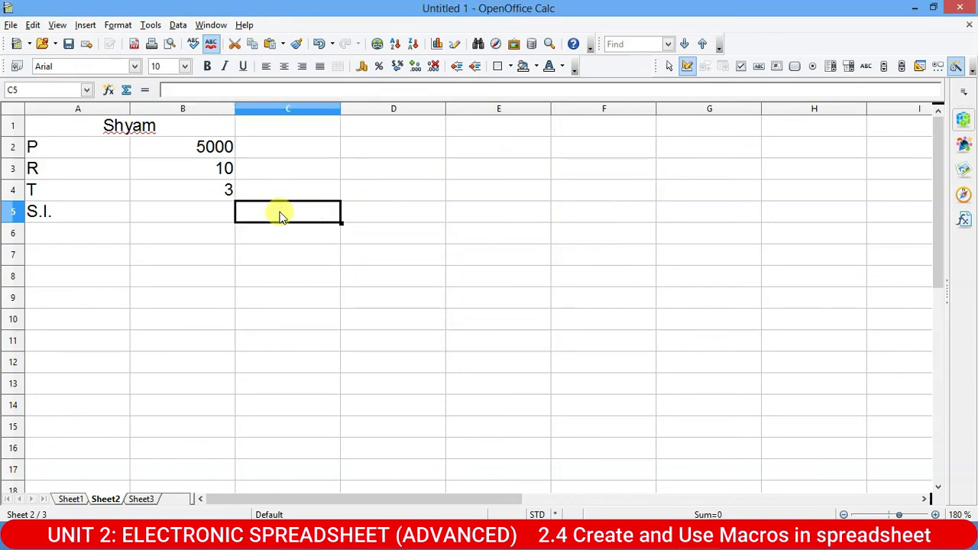
click(424, 255)
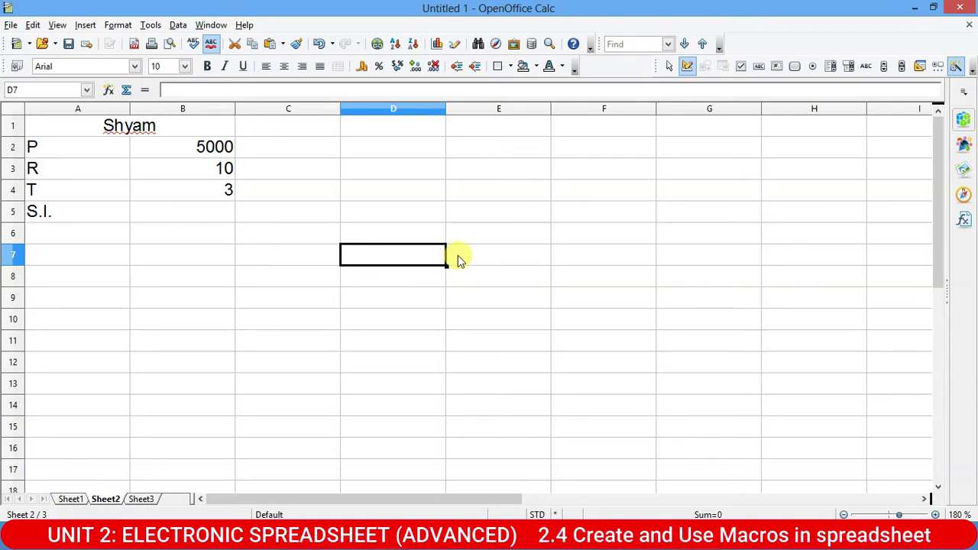
click(392, 214)
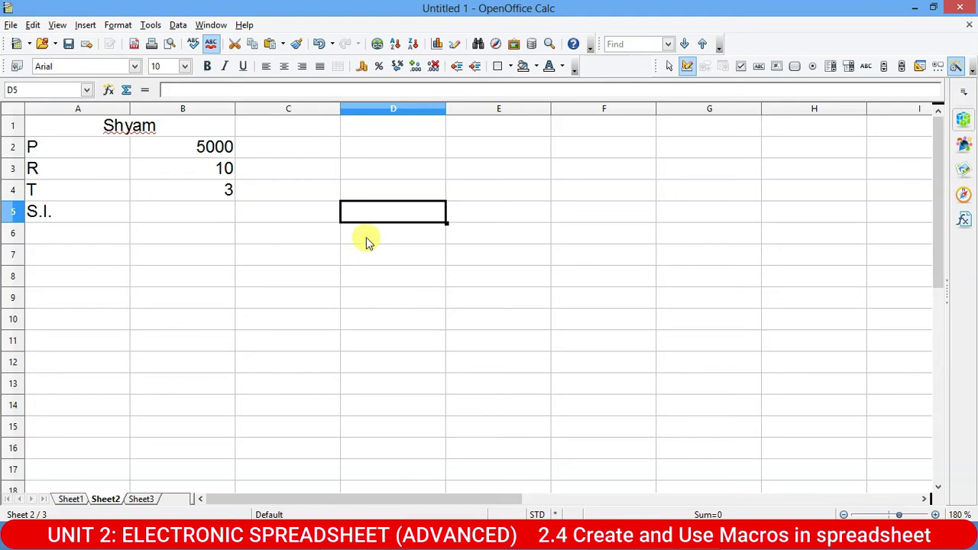
click(206, 210)
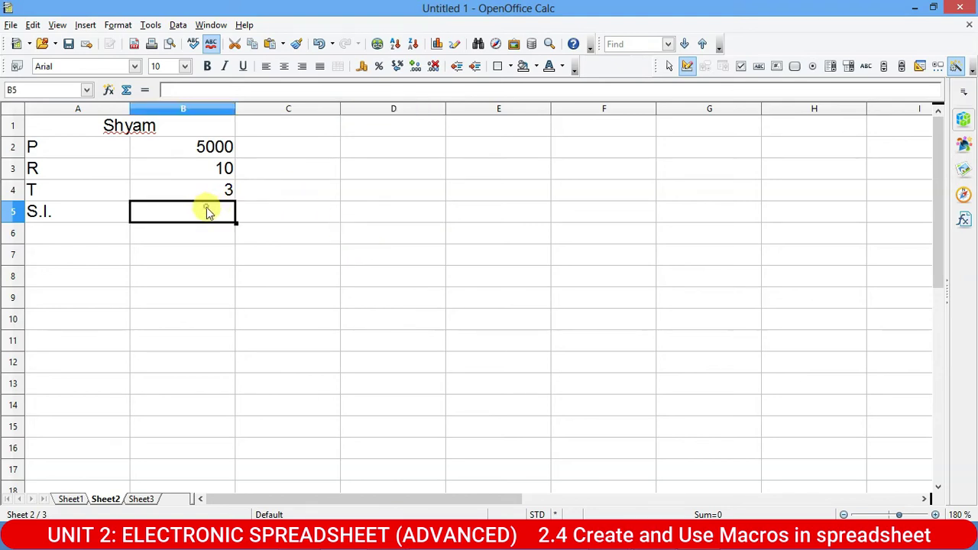
click(384, 220)
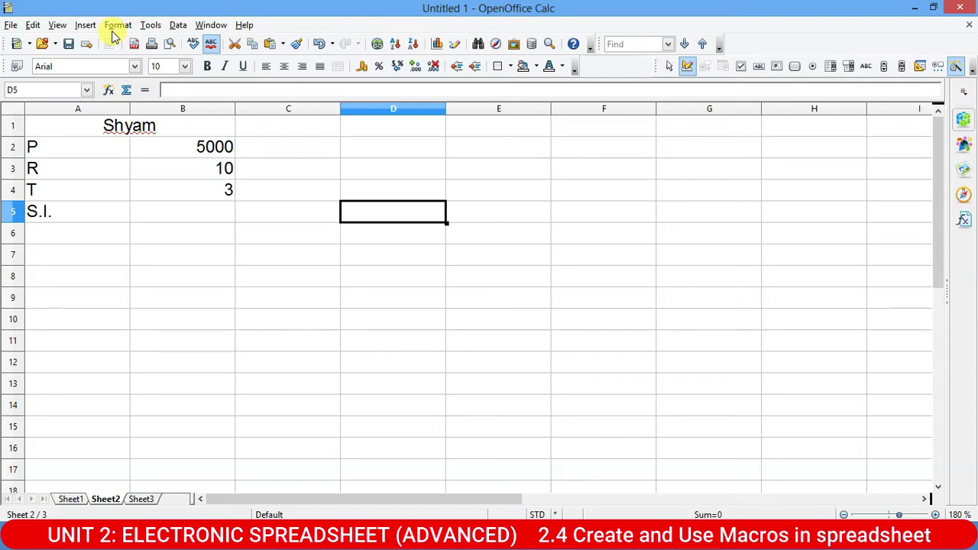
Step: Hide the Form Controls toolbar and display it again
click(58, 26)
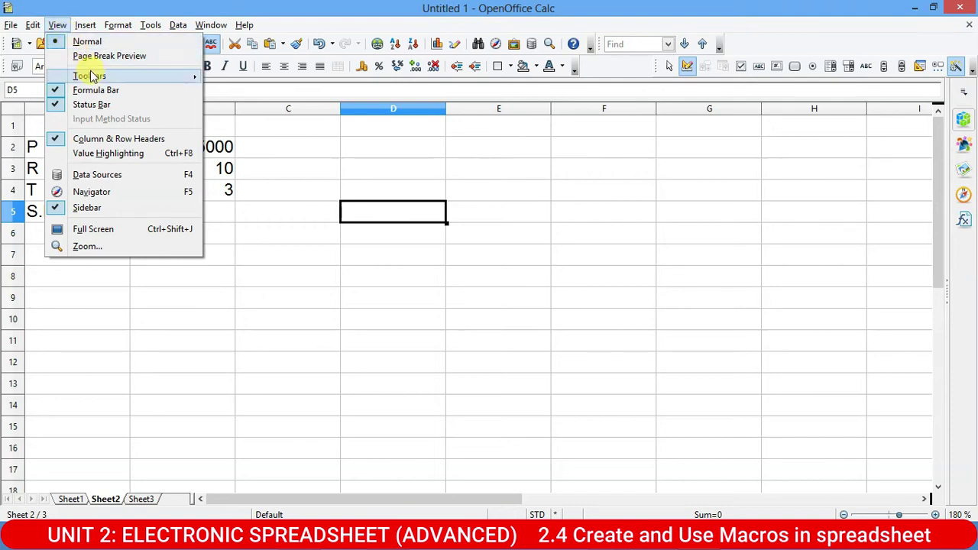
mouse_move(90, 75)
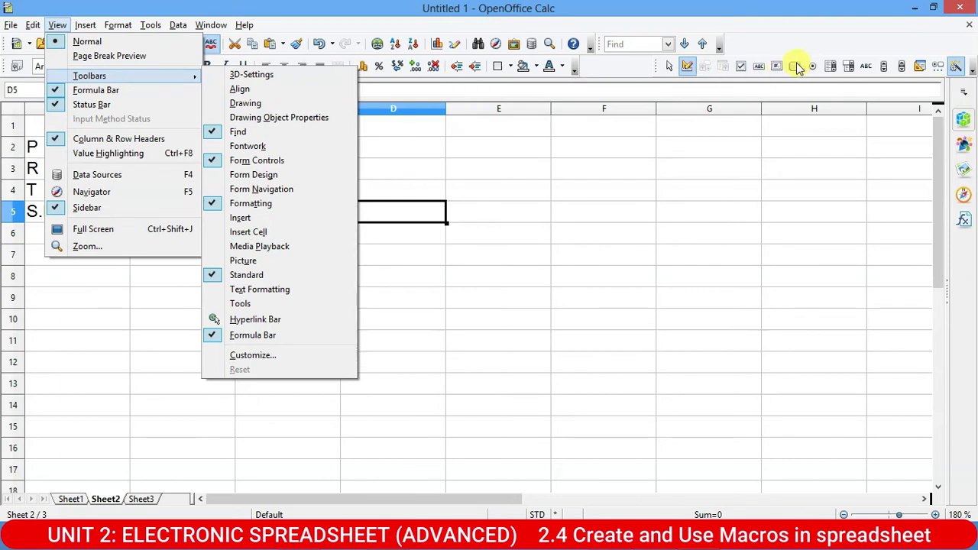
click(774, 75)
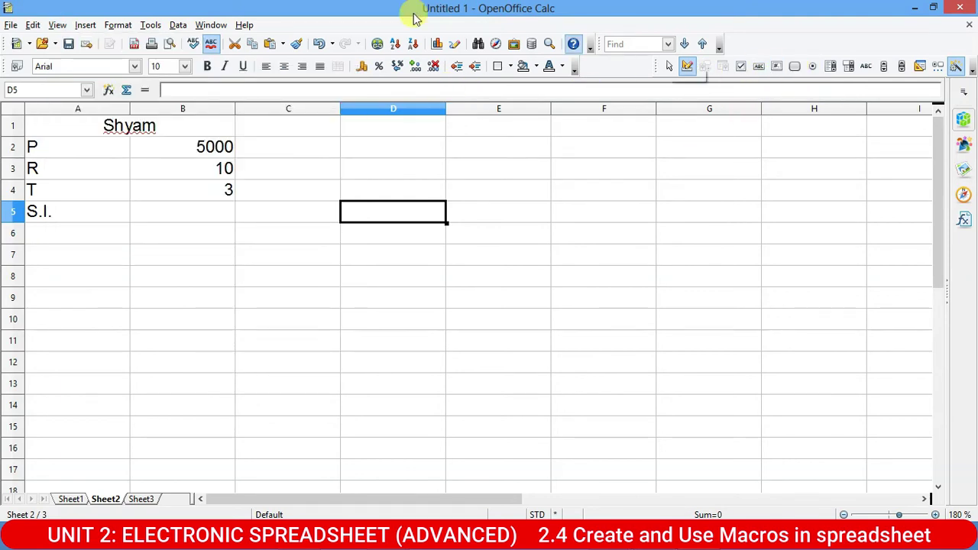
click(59, 26)
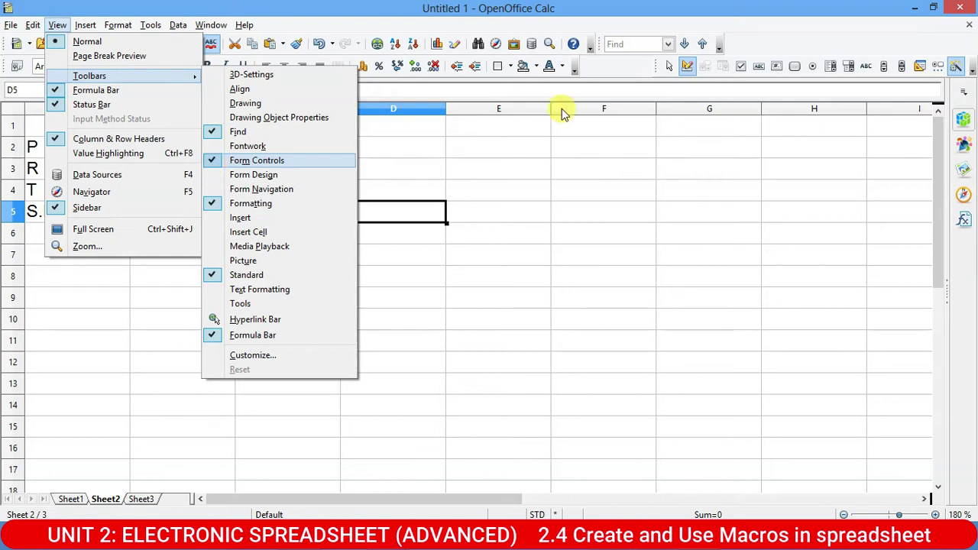
click(252, 160)
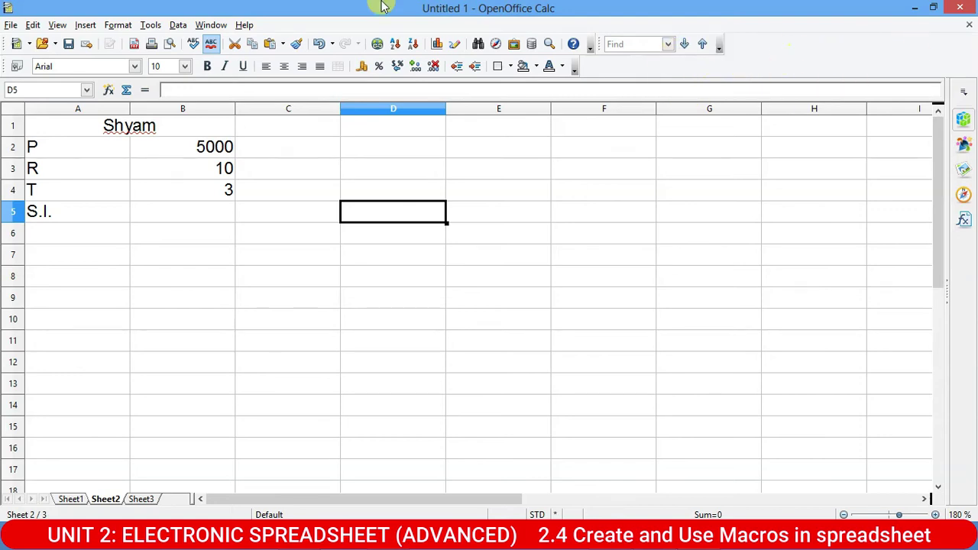
click(56, 24)
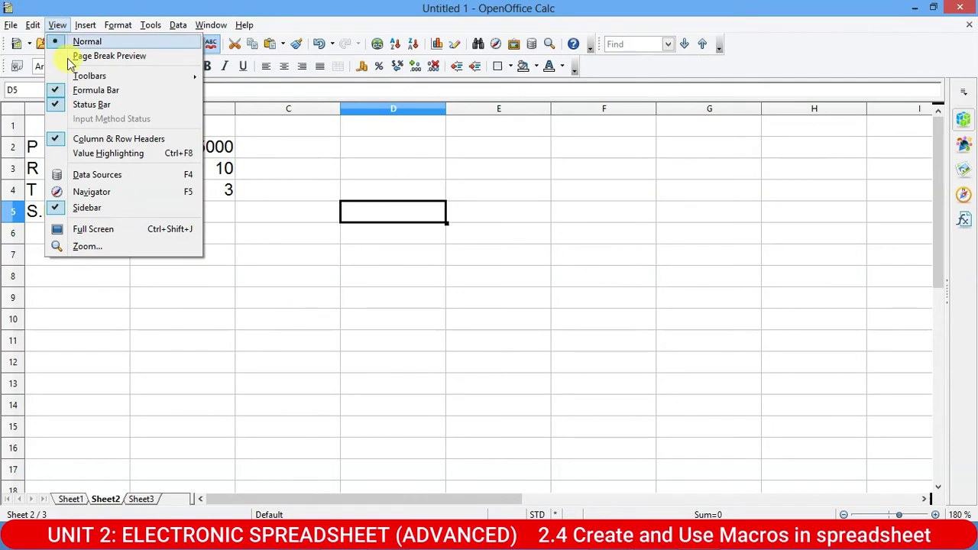
mouse_move(115, 78)
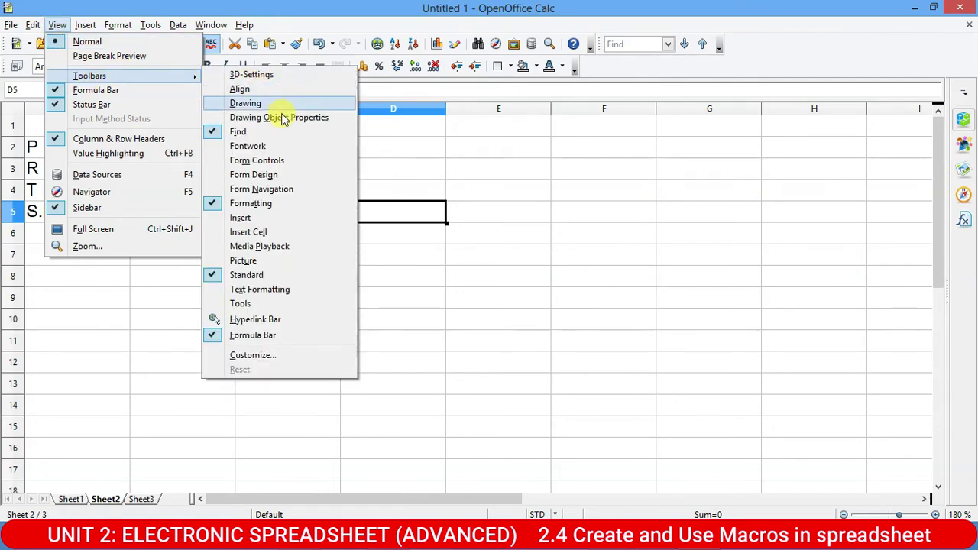
click(274, 160)
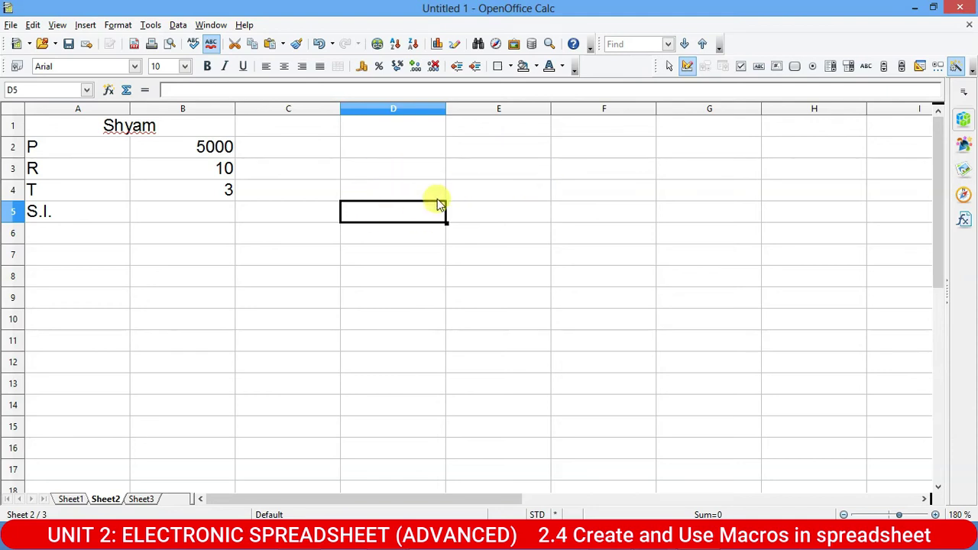
Step: Draw a push button about 1.75 by 0.47 in size across cells D4 to E6 of Sheet2
click(796, 67)
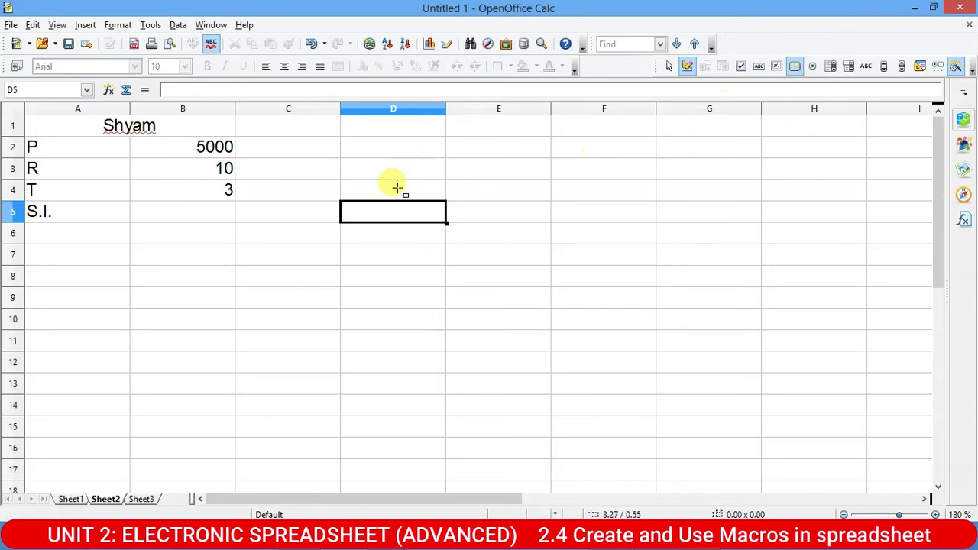
drag(345, 179, 552, 236)
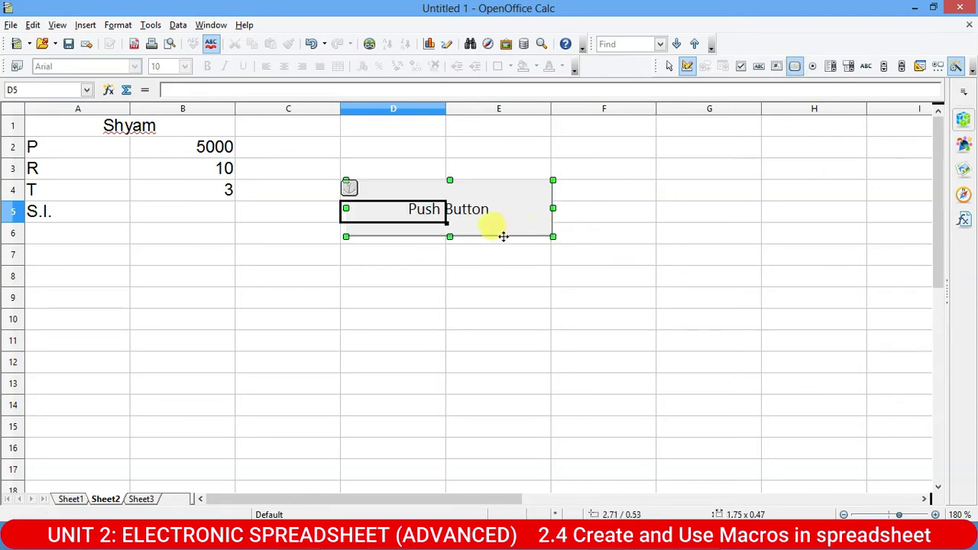
click(673, 266)
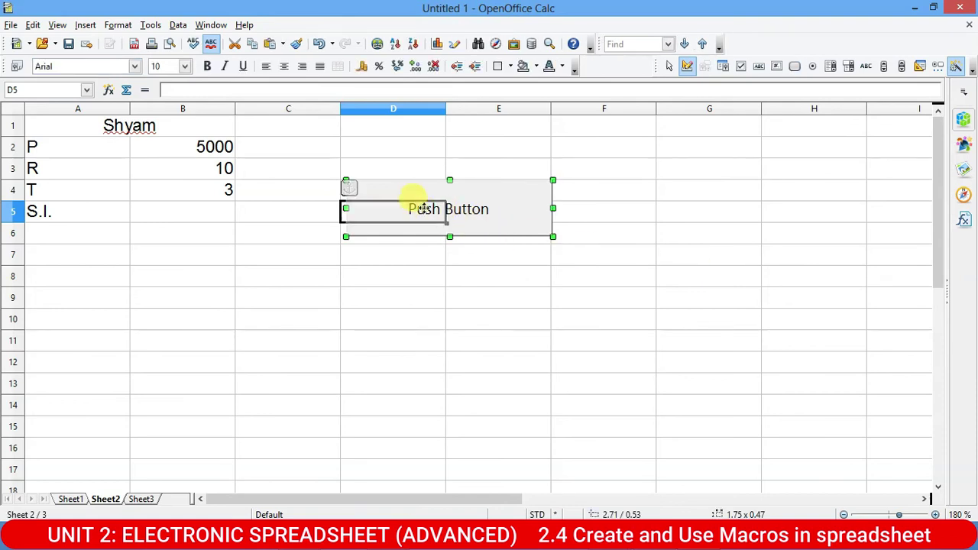
Step: Move the push button below the data, across columns C to E at rows 8 to 10
click(421, 209)
drag(507, 205, 540, 280)
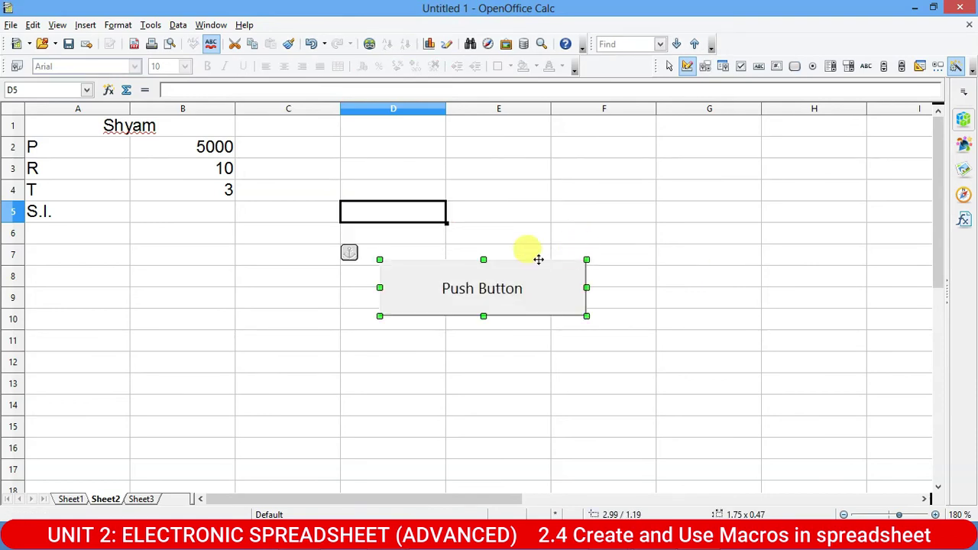
click(580, 196)
click(479, 280)
drag(482, 264, 296, 303)
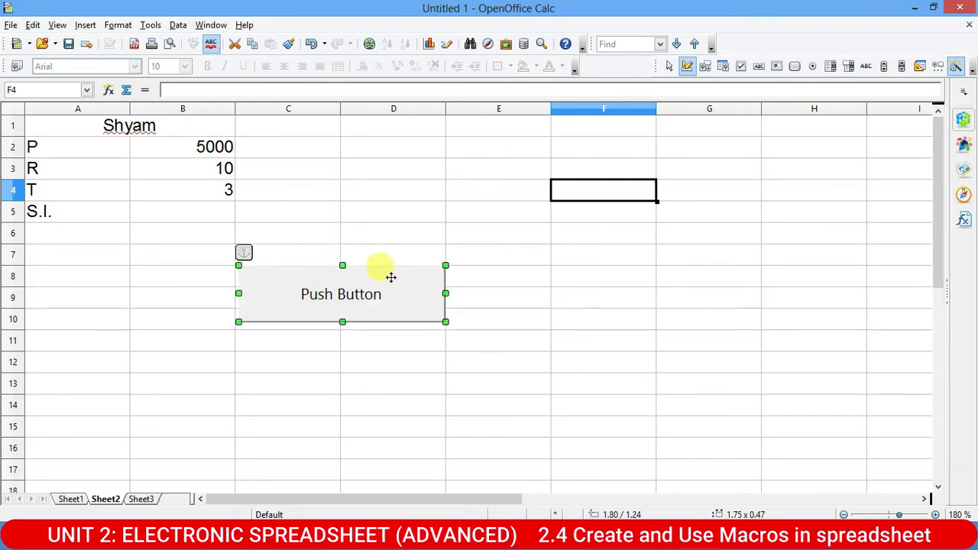
drag(374, 280, 393, 279)
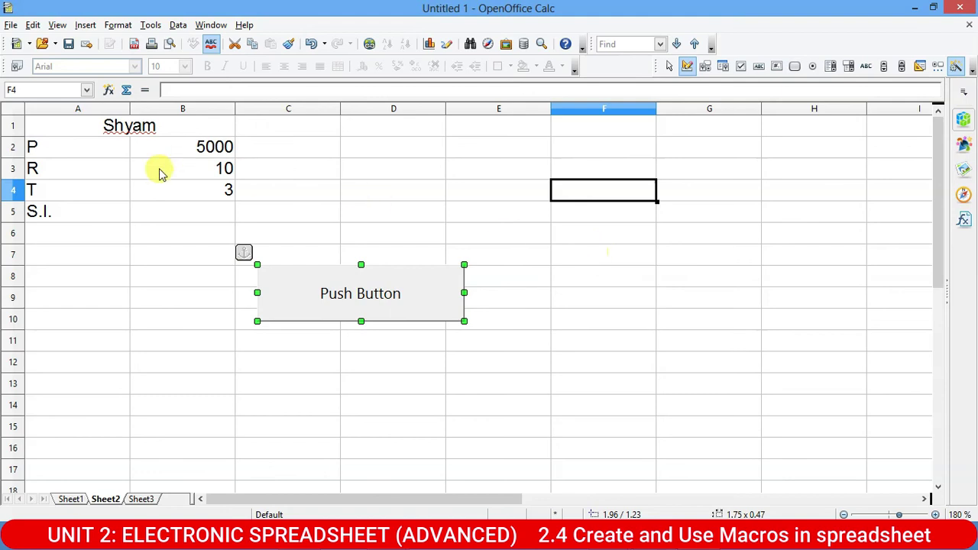
Step: Open the push button's control properties and bring up its list of events down to the mouse button events
click(222, 219)
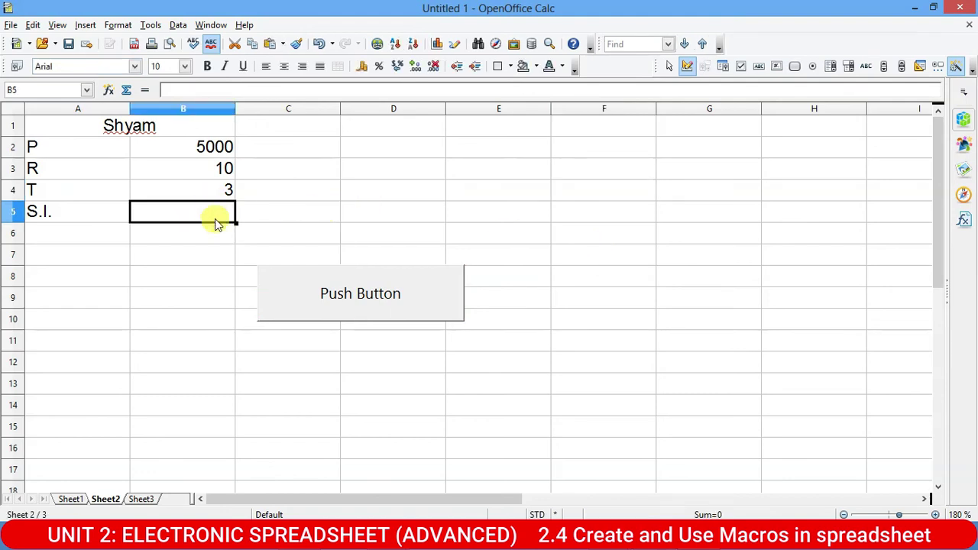
click(365, 297)
right_click(364, 293)
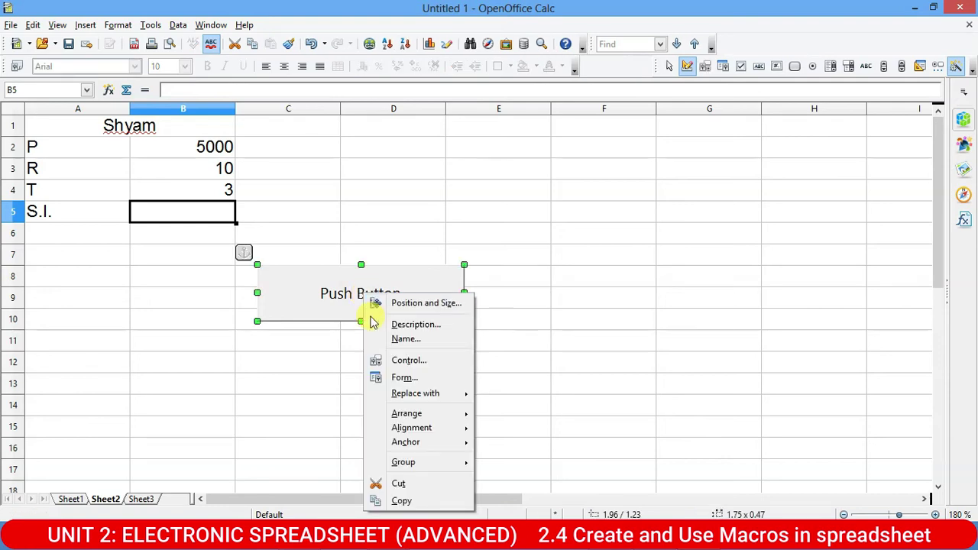
click(405, 361)
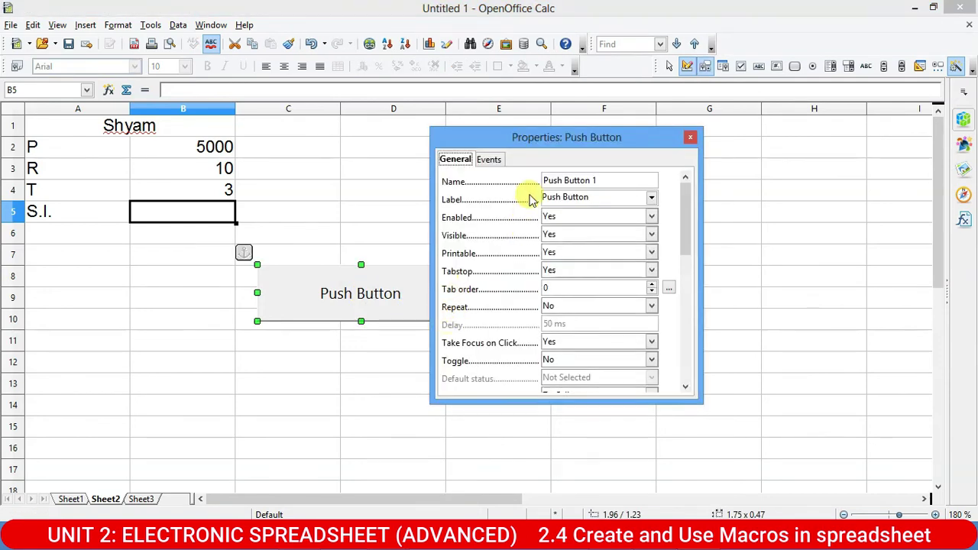
click(489, 160)
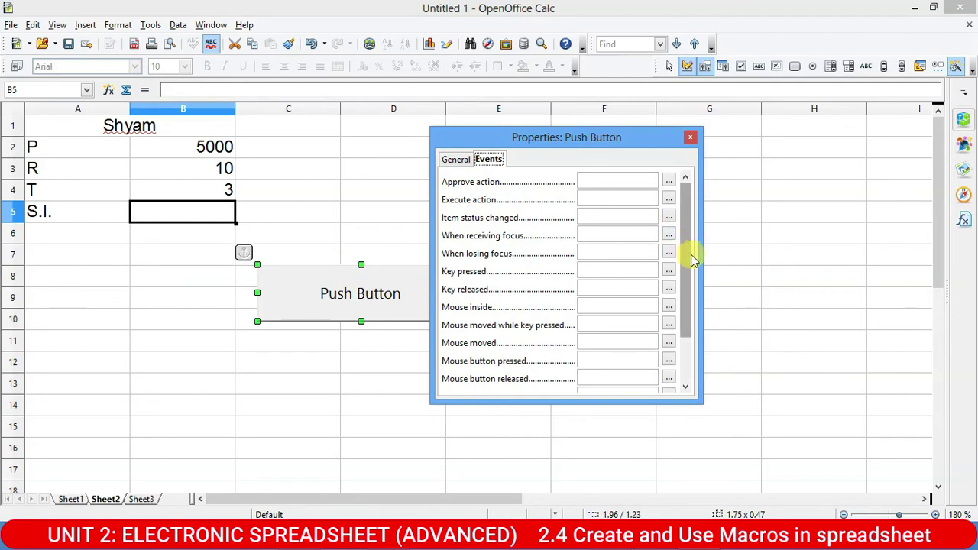
click(455, 159)
click(489, 159)
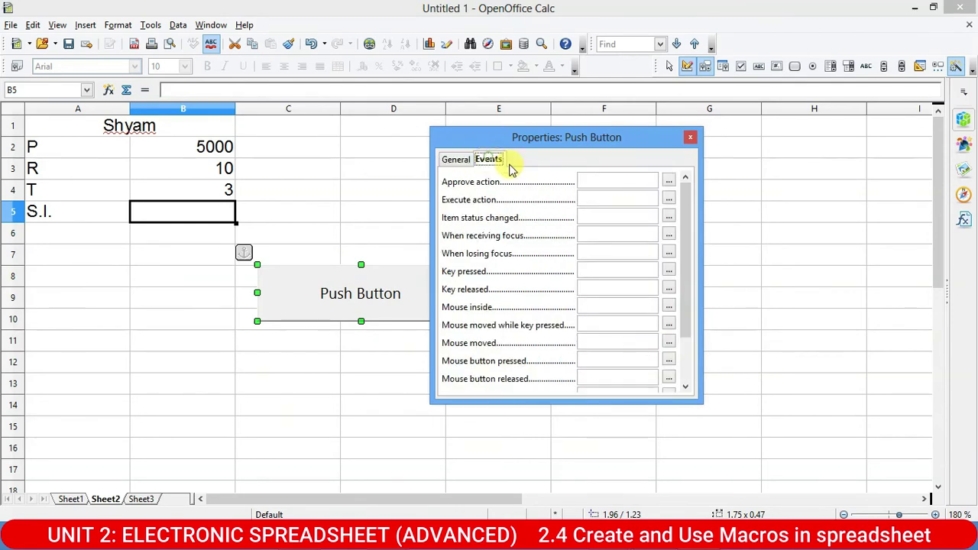
drag(689, 234, 689, 327)
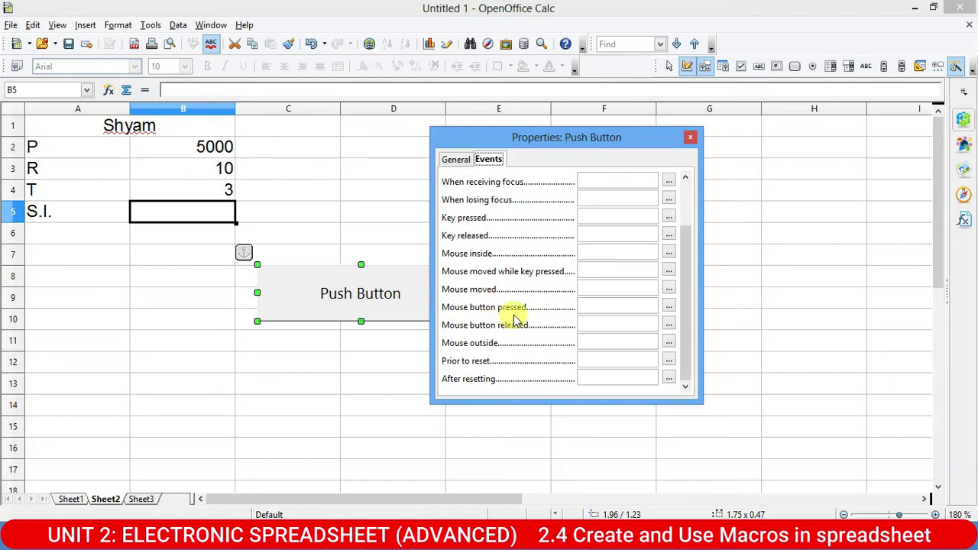
Step: Assign the macro Simplei from My Macros, Library1, Module1 to the push button's Mouse button pressed event
click(614, 308)
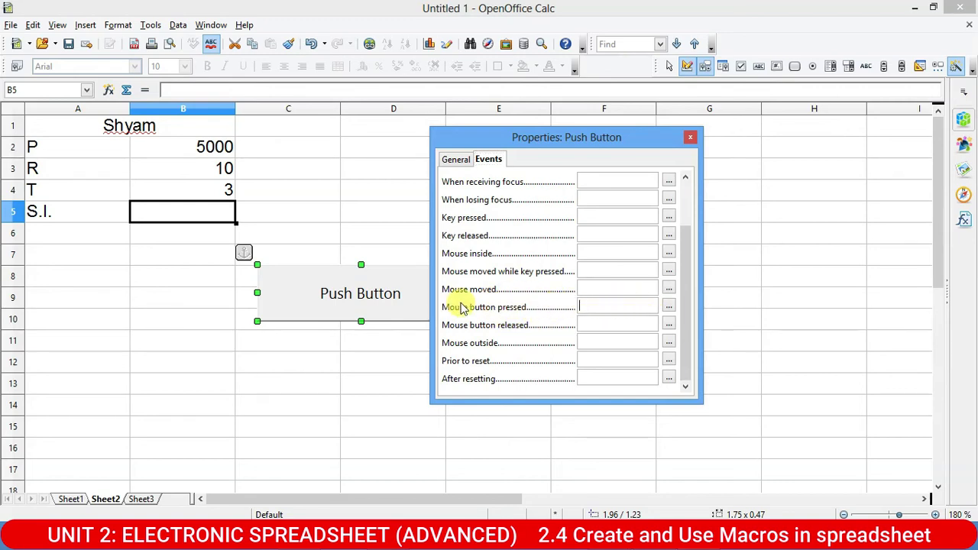
click(669, 308)
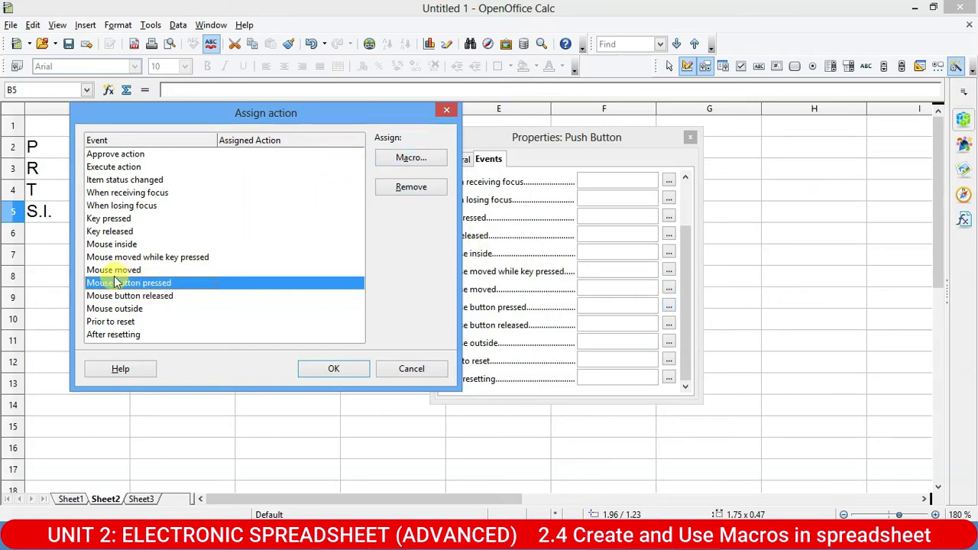
click(411, 158)
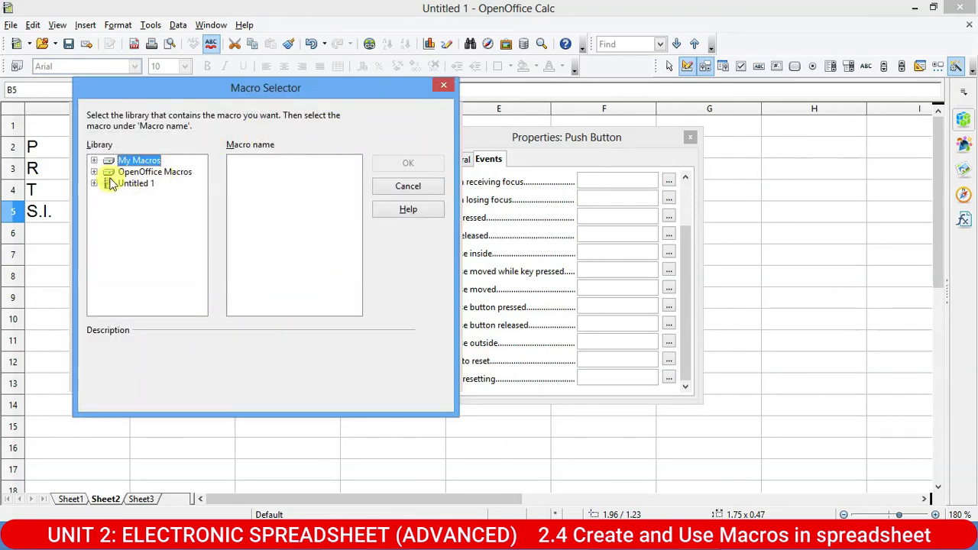
click(94, 161)
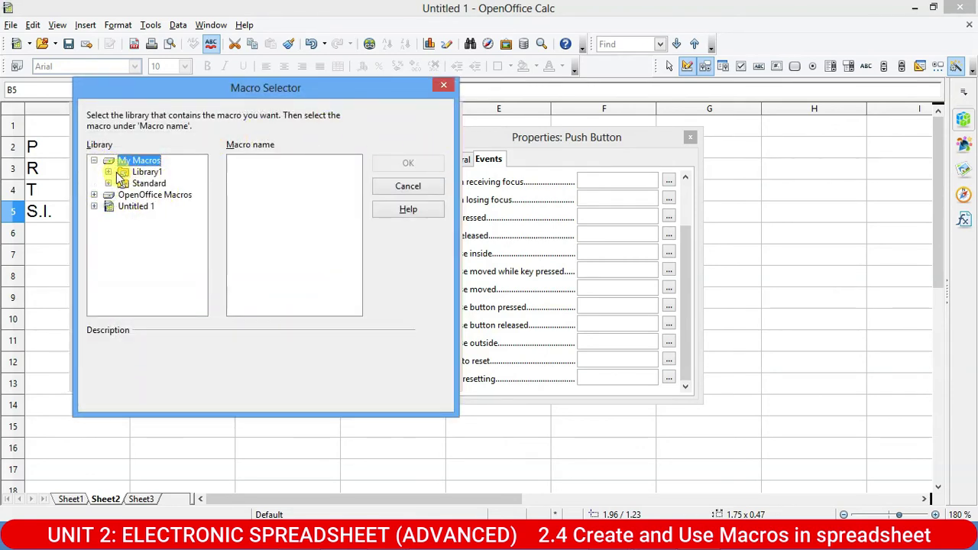
click(109, 173)
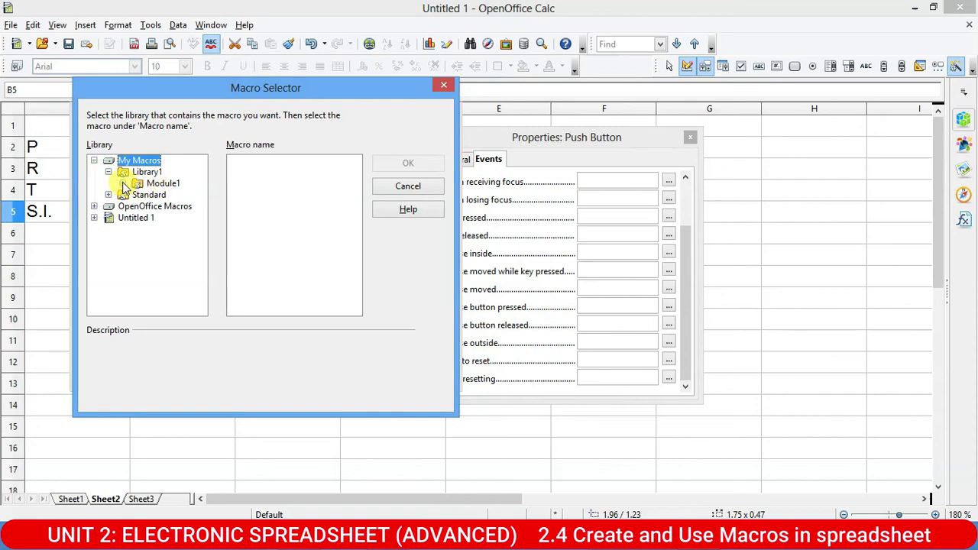
click(157, 185)
click(259, 172)
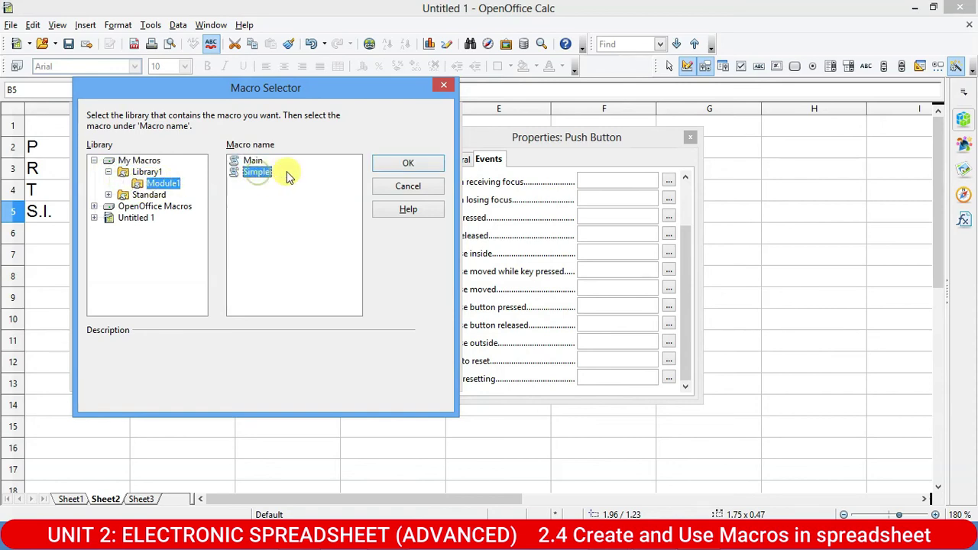
click(406, 166)
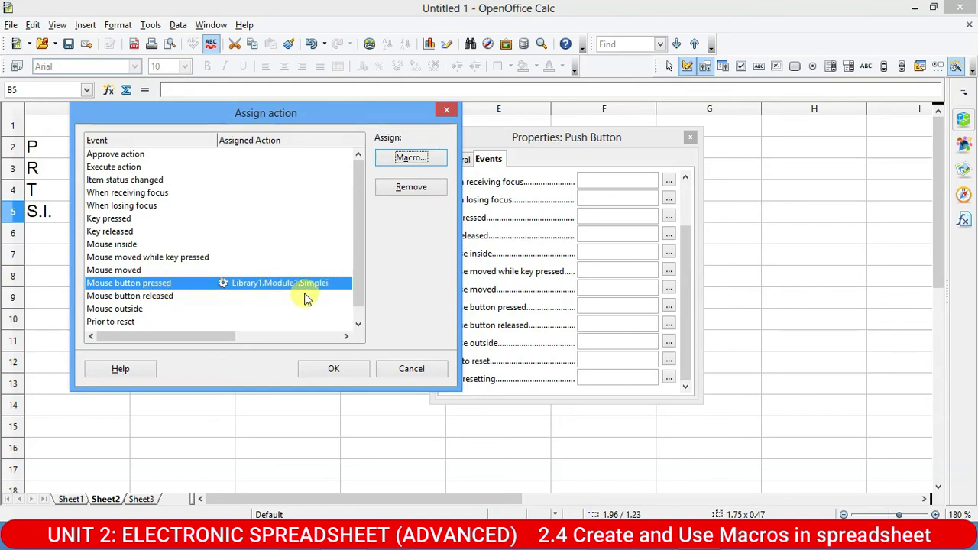
click(334, 369)
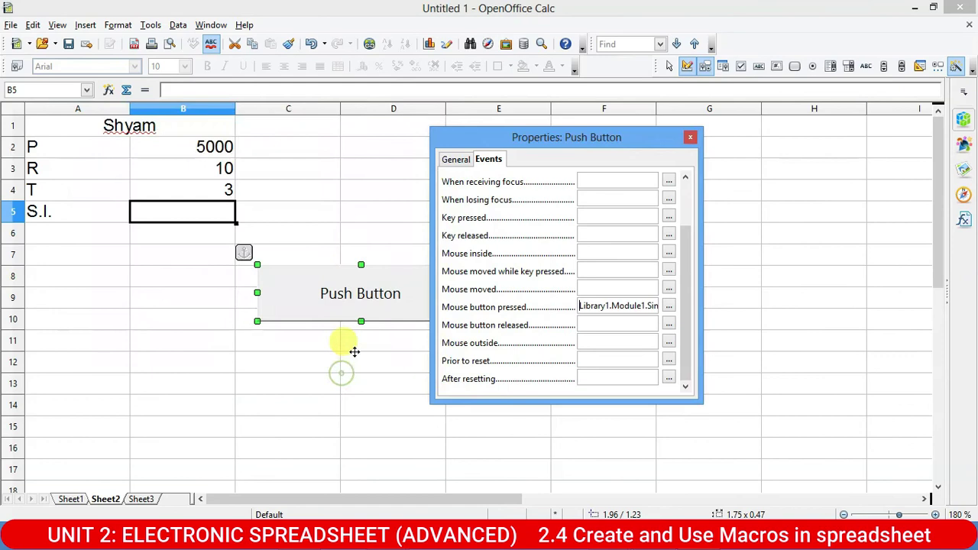
Step: Set both the name and the label of the push button to "S.I." and close its properties
click(451, 161)
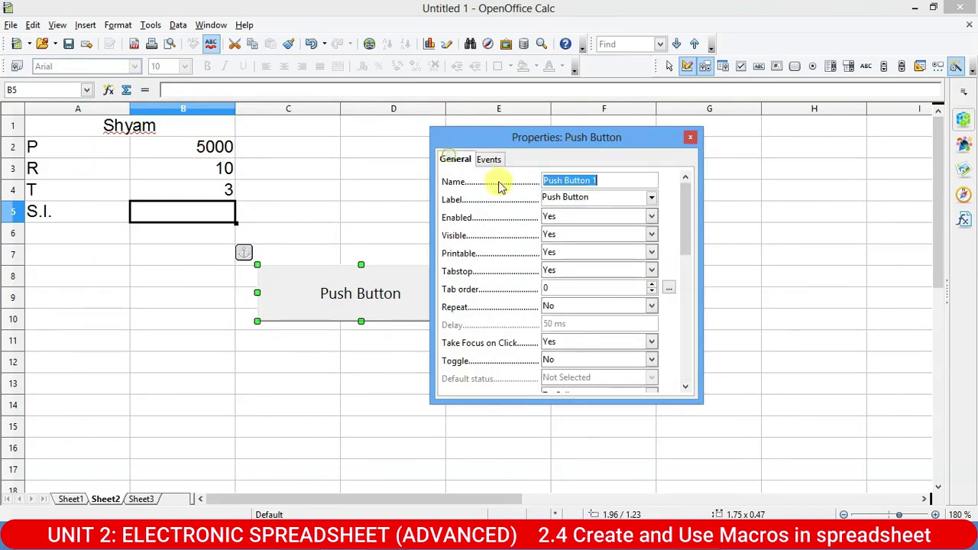
click(626, 179)
drag(627, 179, 239, 197)
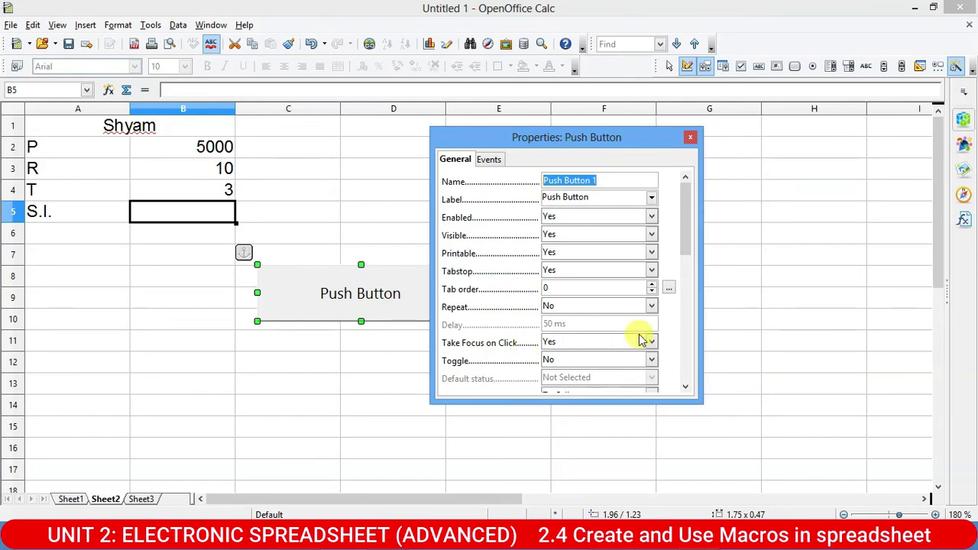
key(BackSpace)
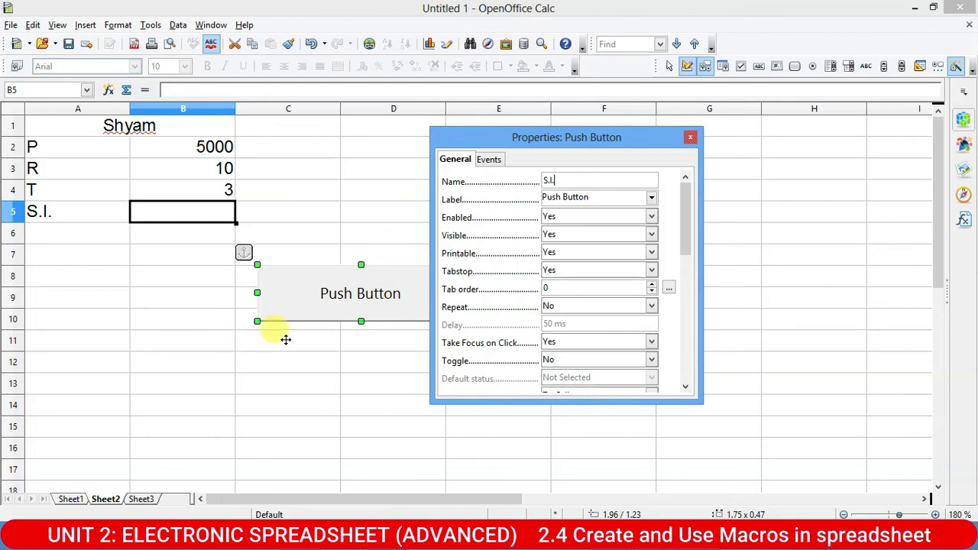
click(595, 198)
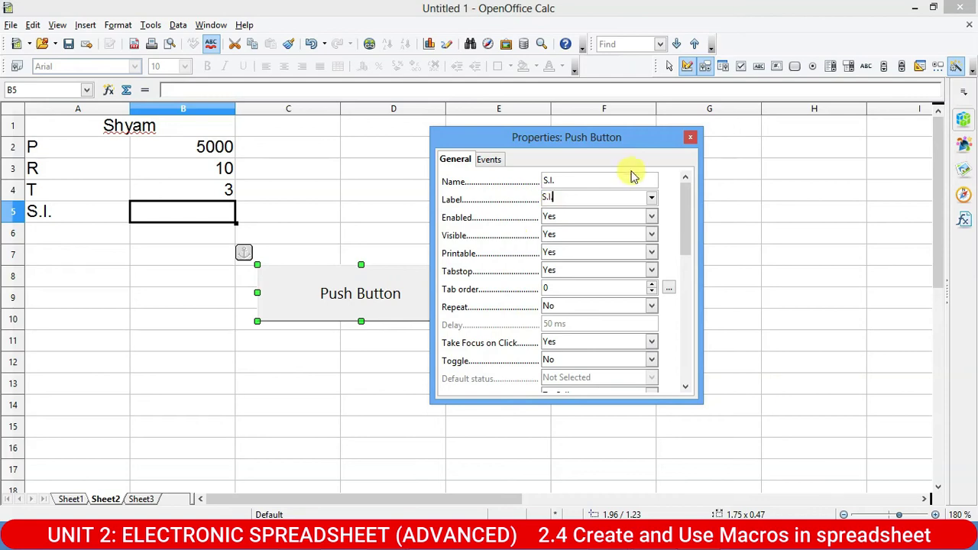
click(690, 138)
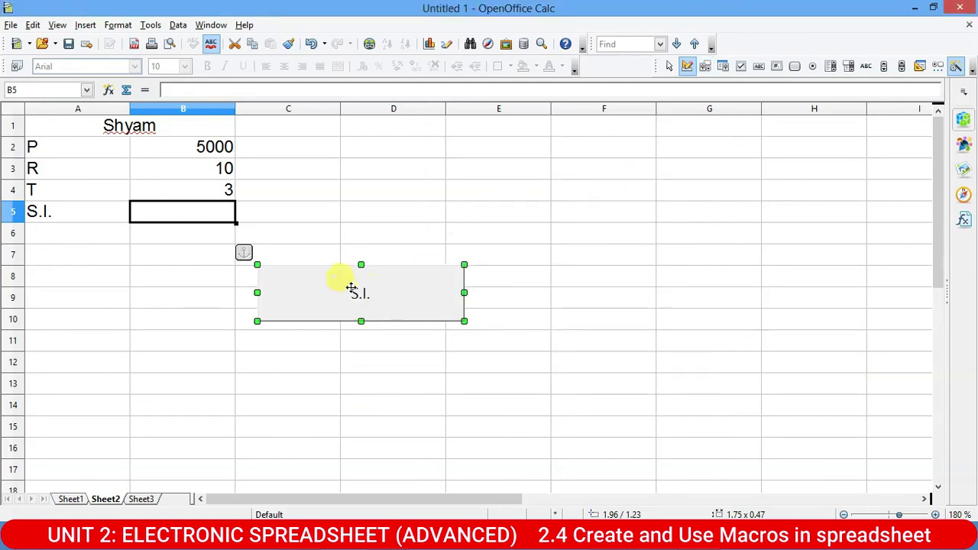
Step: Turn off Design Mode and use the S.I. push button to calculate the simple interest in cell B5
click(666, 298)
click(403, 278)
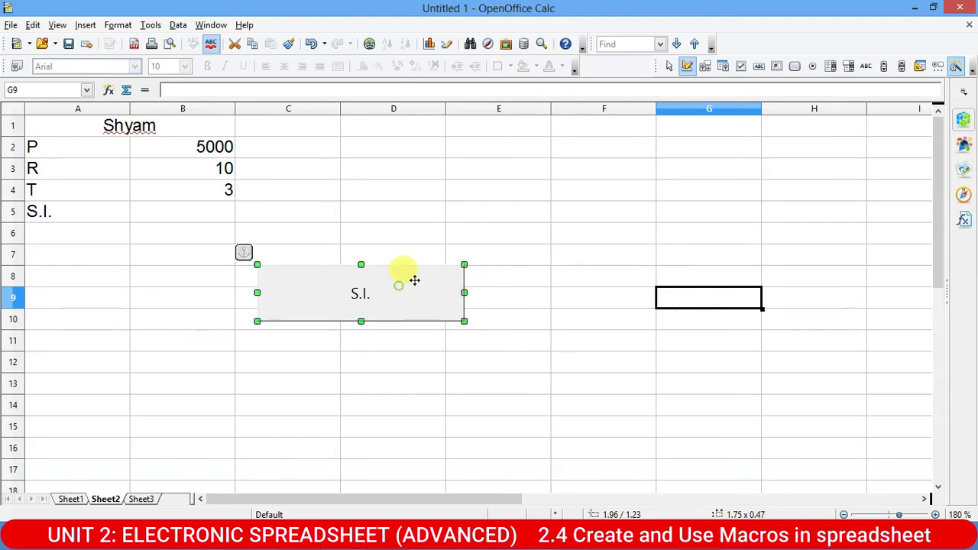
click(689, 69)
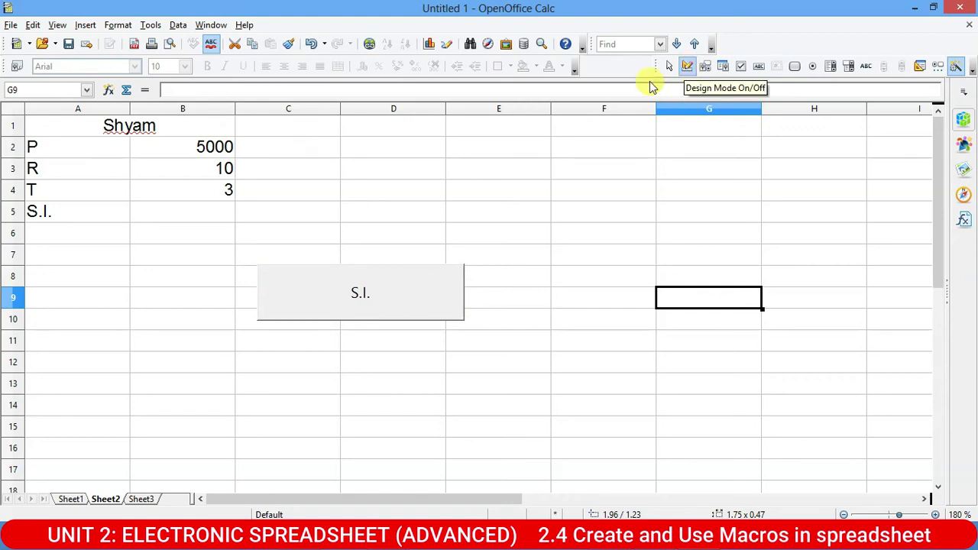
click(203, 211)
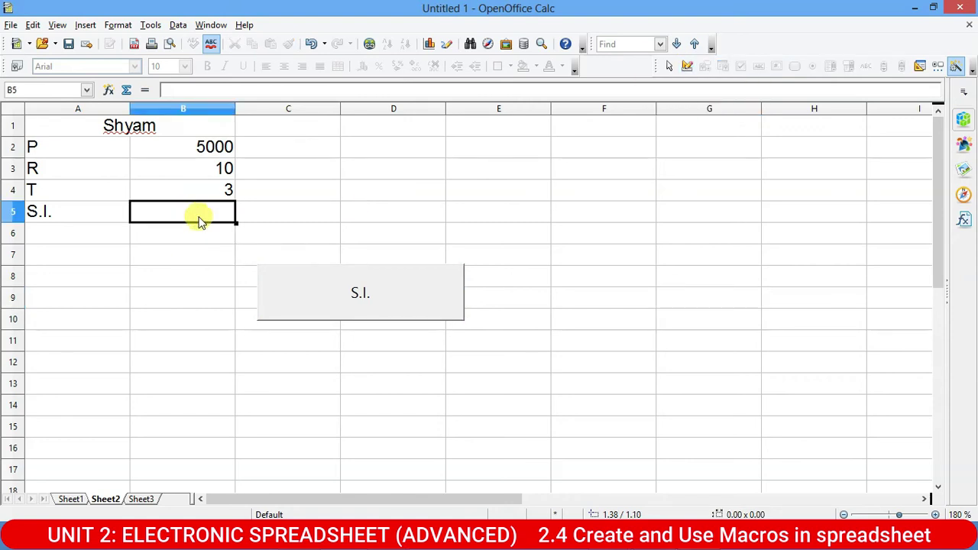
click(363, 297)
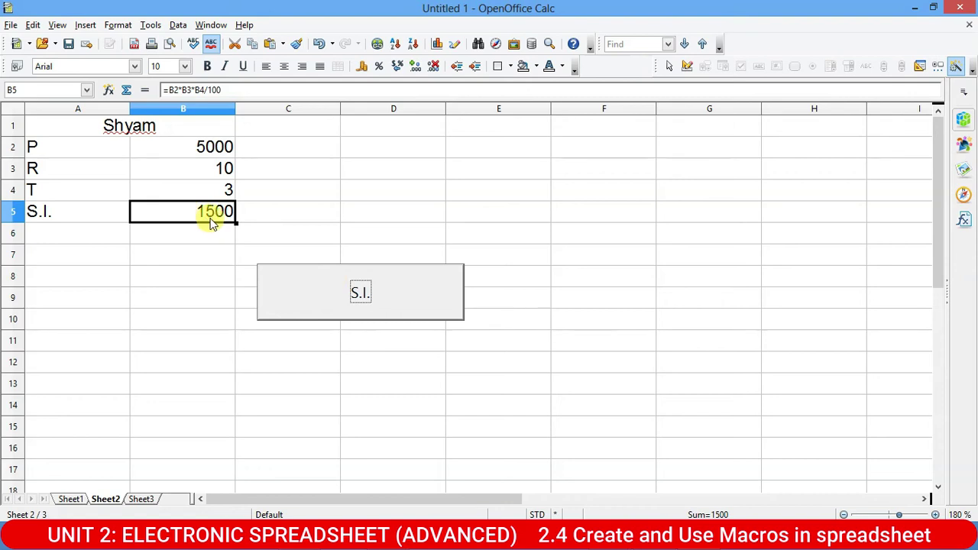
Step: Run the macro with the S.I. push button in cells F6, F9, B11 and D14 in turn
click(621, 244)
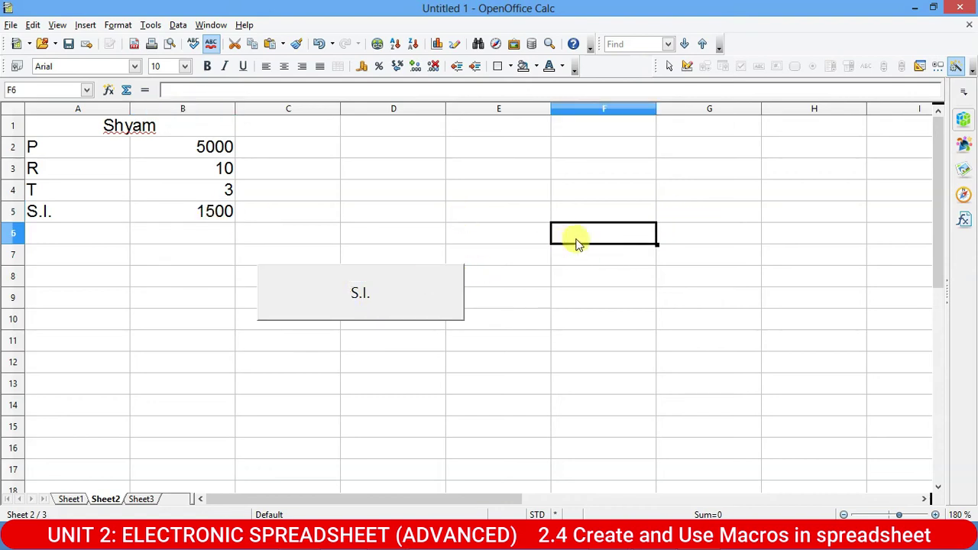
click(370, 296)
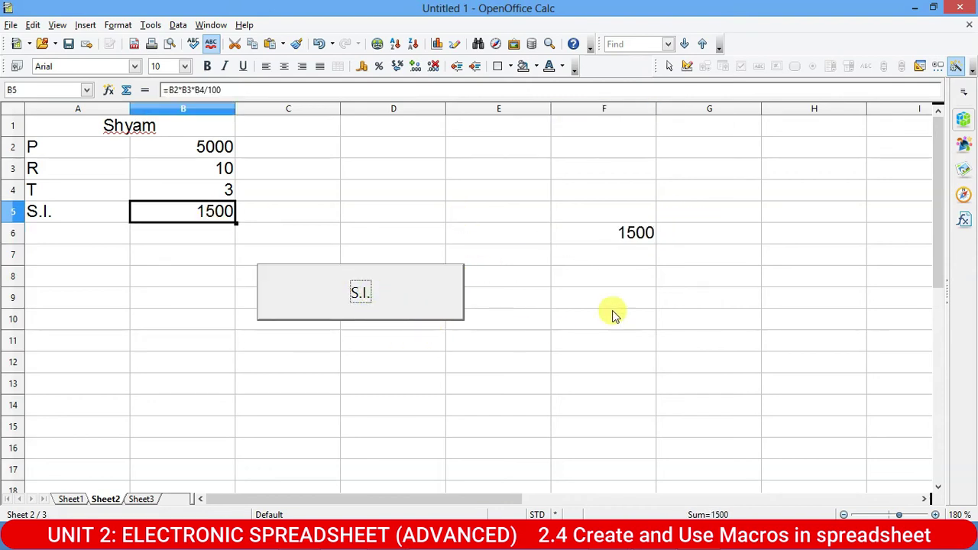
click(634, 298)
click(386, 295)
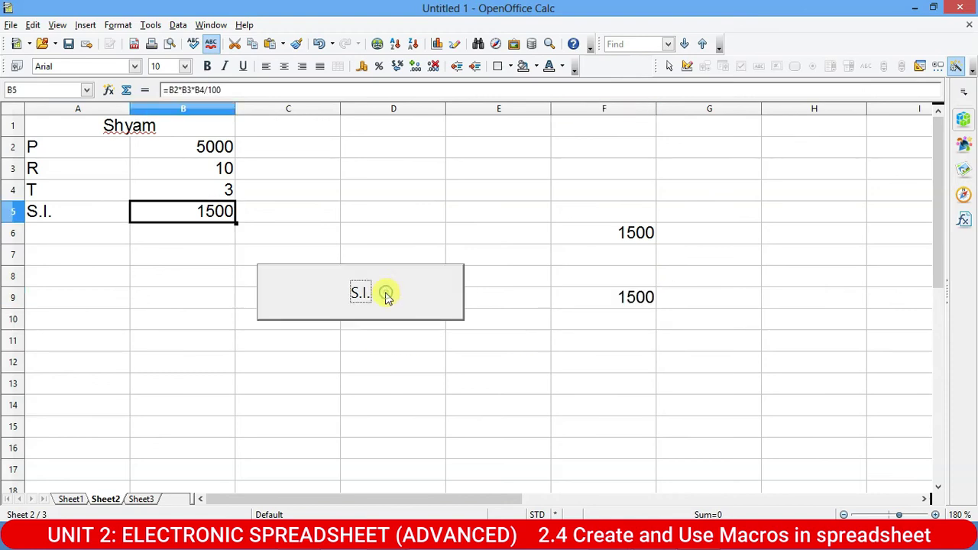
click(150, 343)
click(385, 298)
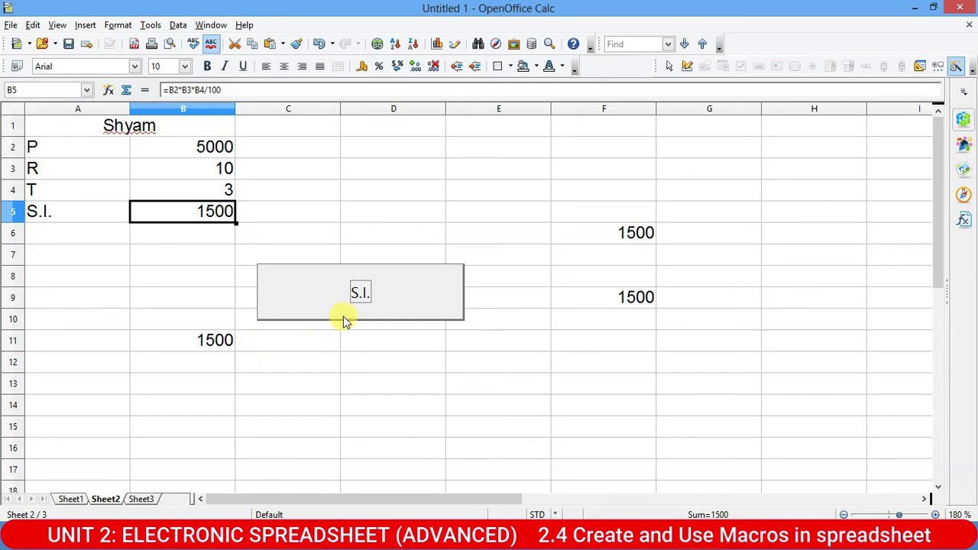
click(346, 400)
click(421, 290)
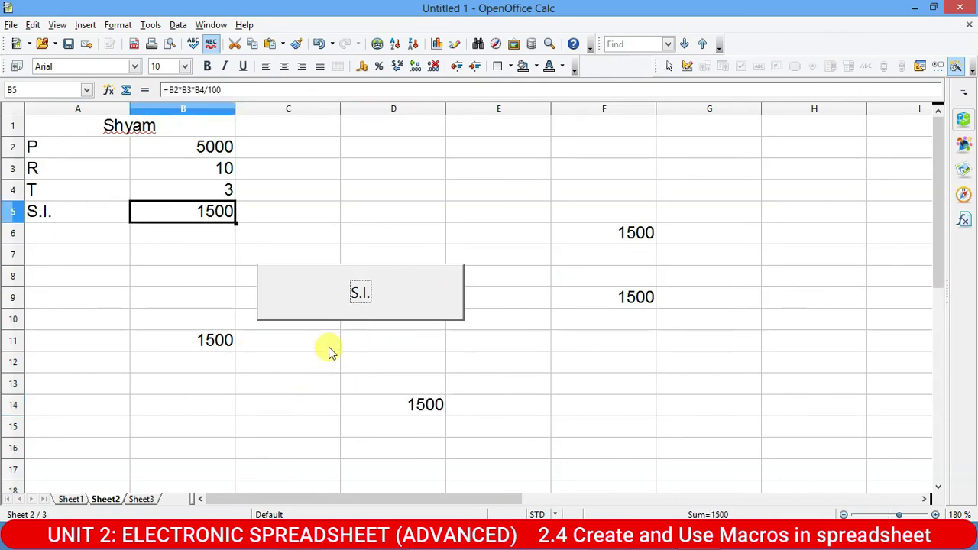
Step: Run the macro with the S.I. push button in cells D4, H4, H11 and G13 in turn
click(440, 191)
click(403, 310)
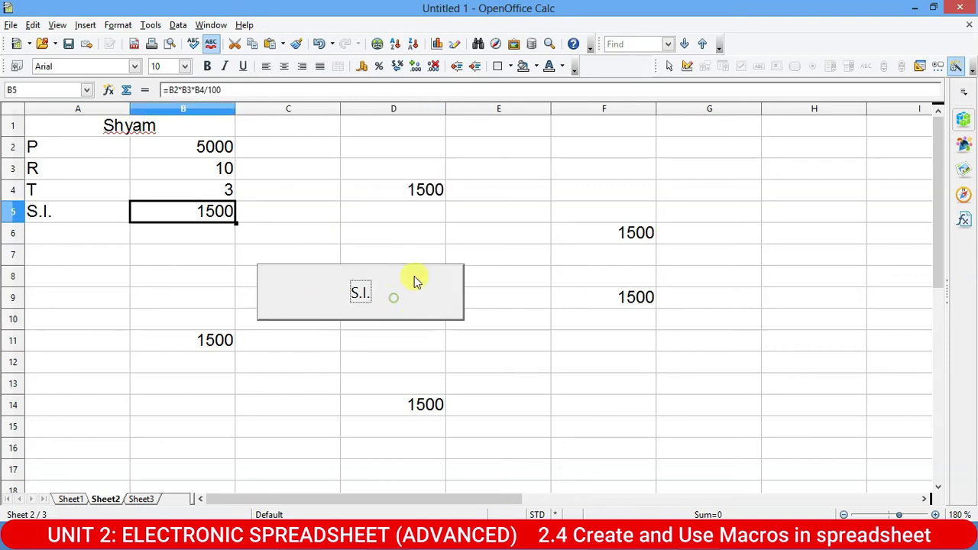
click(524, 196)
click(776, 196)
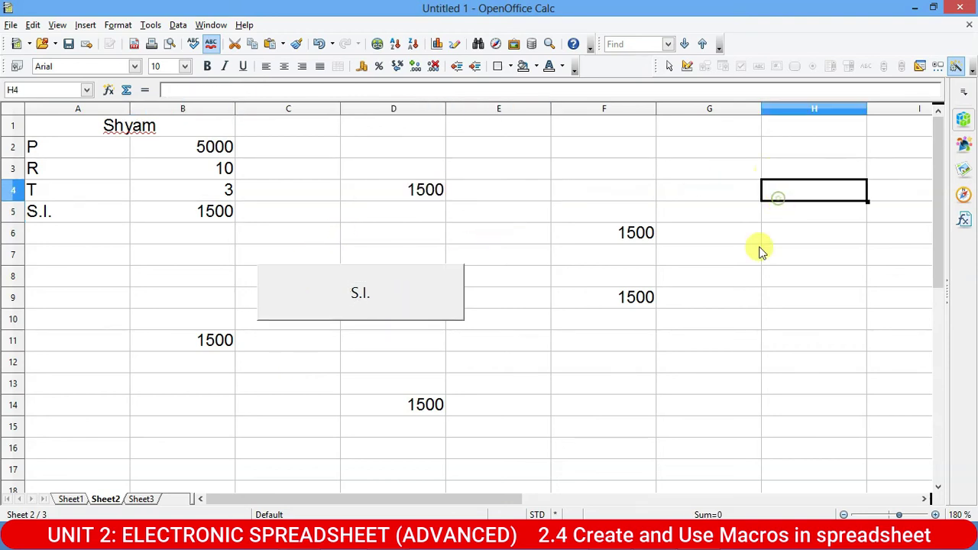
click(373, 313)
click(764, 343)
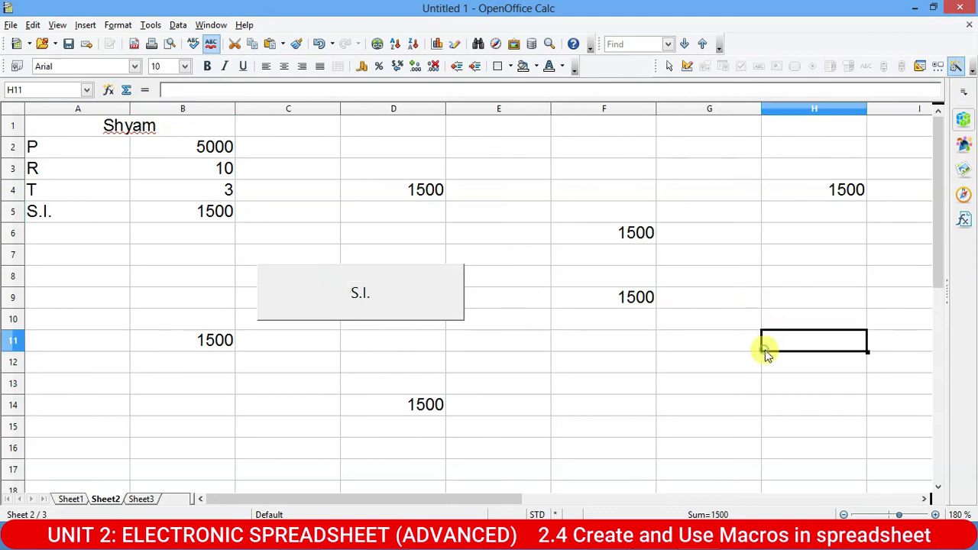
click(371, 309)
click(738, 390)
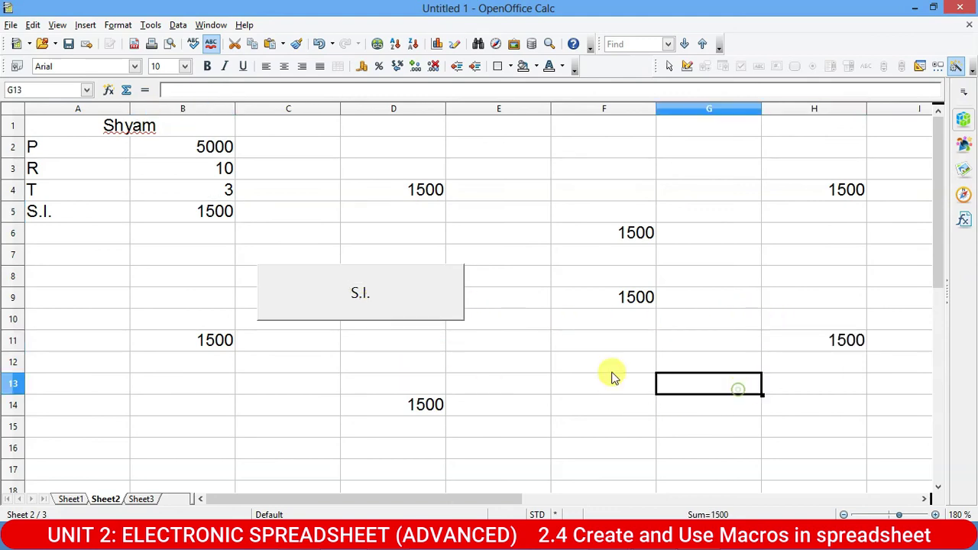
click(404, 297)
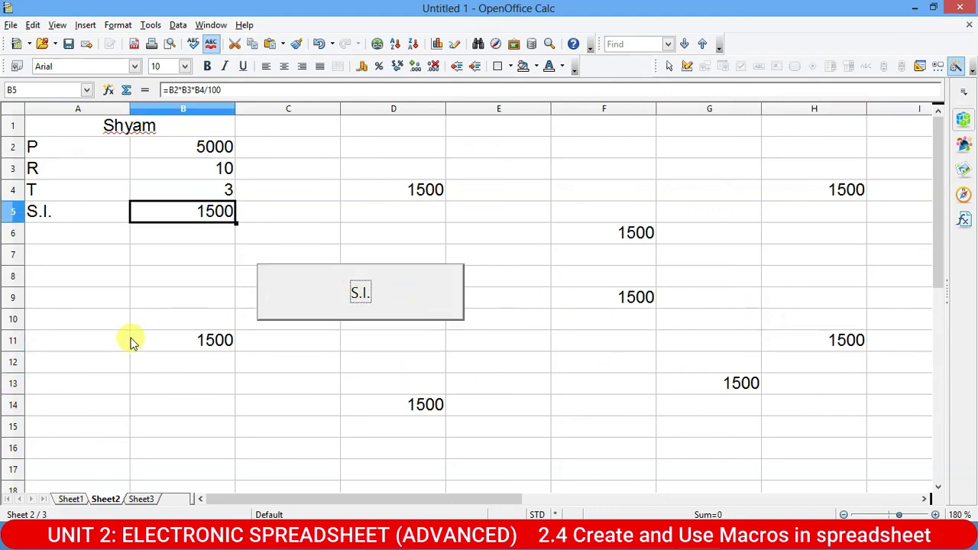
Step: Switch to Sheet3 and select the S.I. value cell B5 to check its formula
click(144, 498)
click(285, 229)
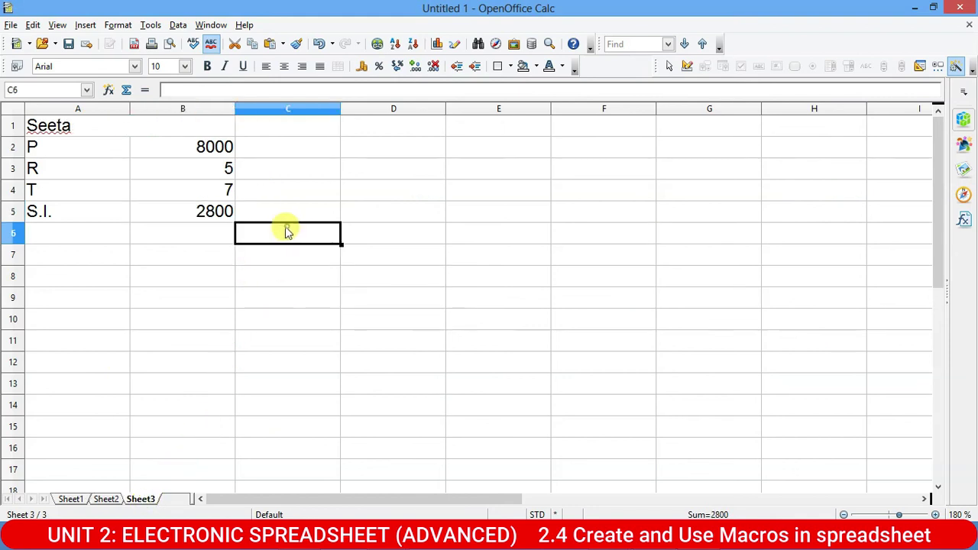
click(192, 214)
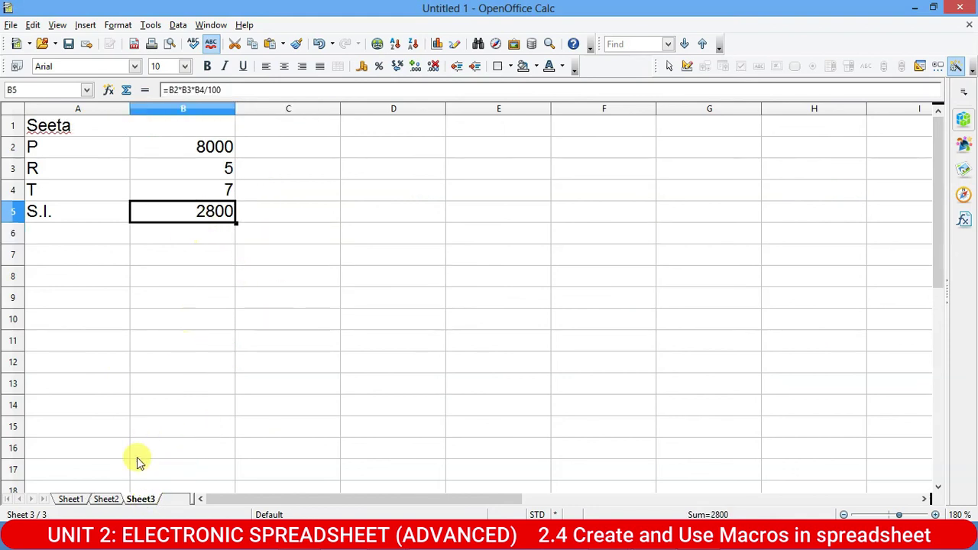
Step: Return to Sheet2 and run the macro with the S.I. push button in cells F2 and G3 in turn
click(104, 499)
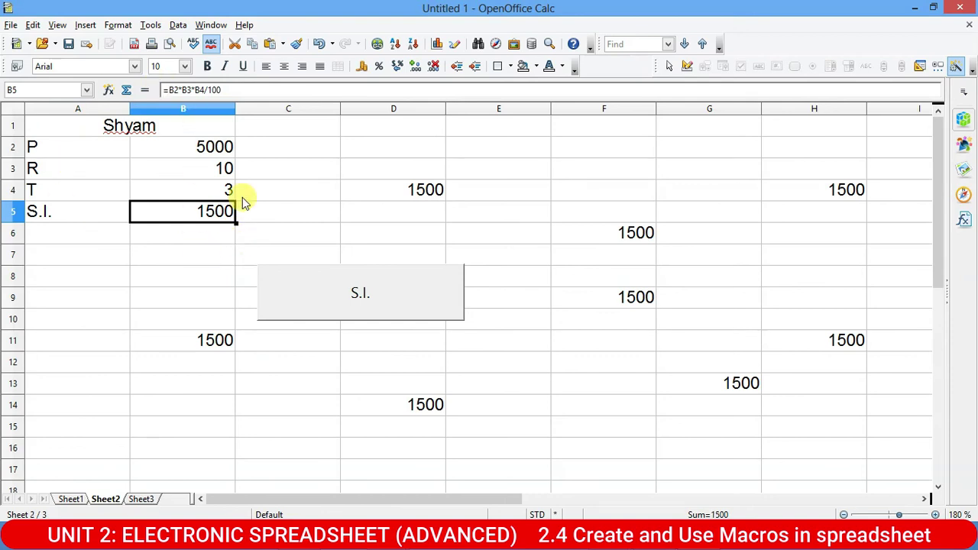
click(620, 155)
click(429, 272)
click(658, 168)
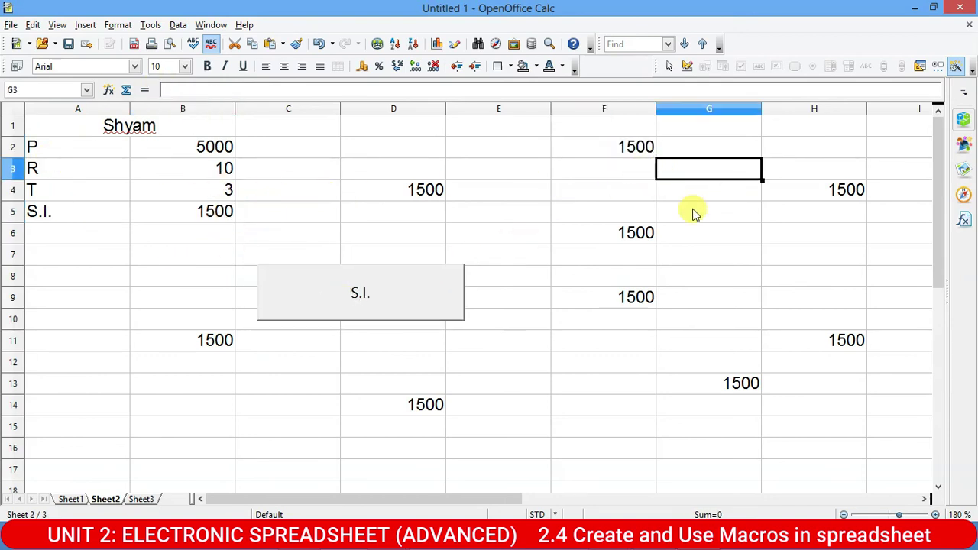
click(339, 315)
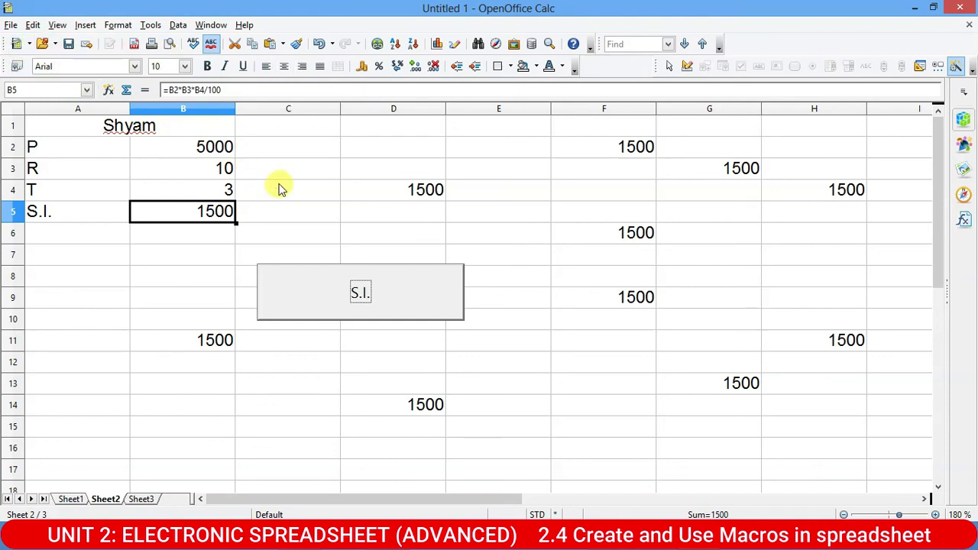
Step: Clear the contents of the range D1:H15 on Sheet2, keeping its formats and objects
drag(393, 123, 611, 233)
drag(710, 267, 851, 427)
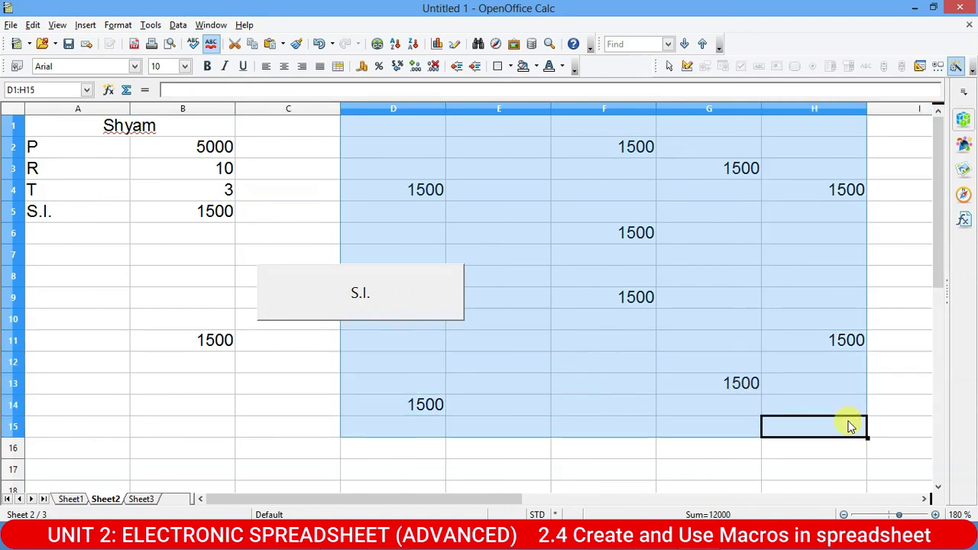
key(BackSpace)
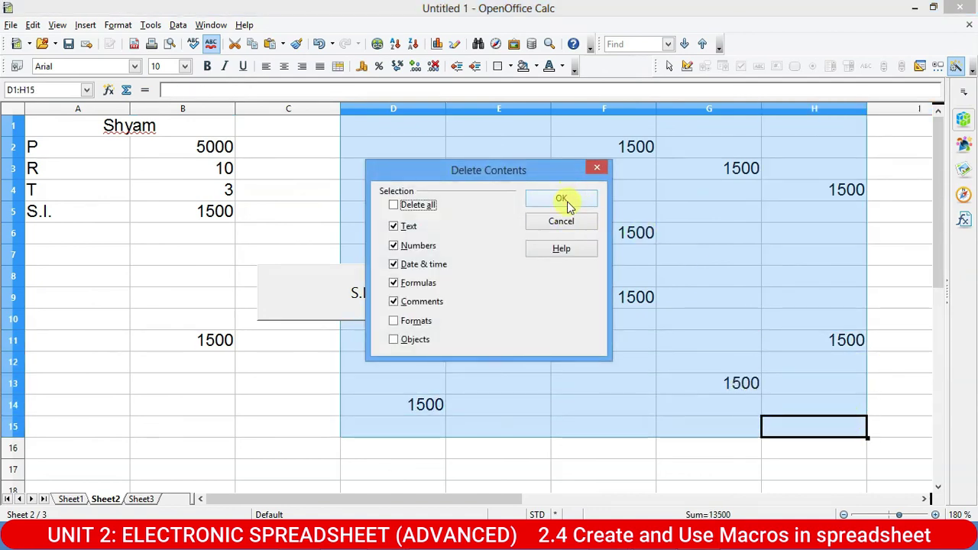
click(567, 201)
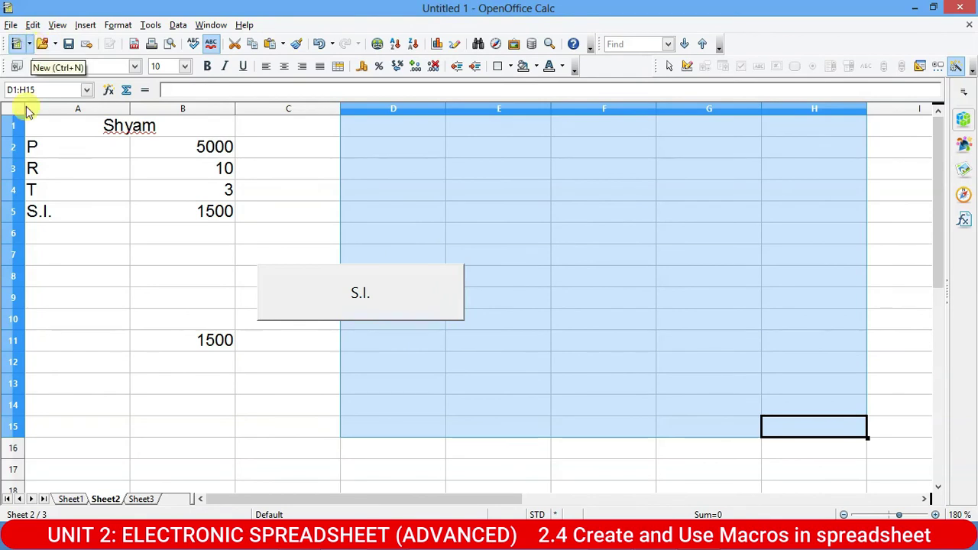
Step: Clear the contents of cell B11 and recalculate it with the S.I. push button
click(208, 342)
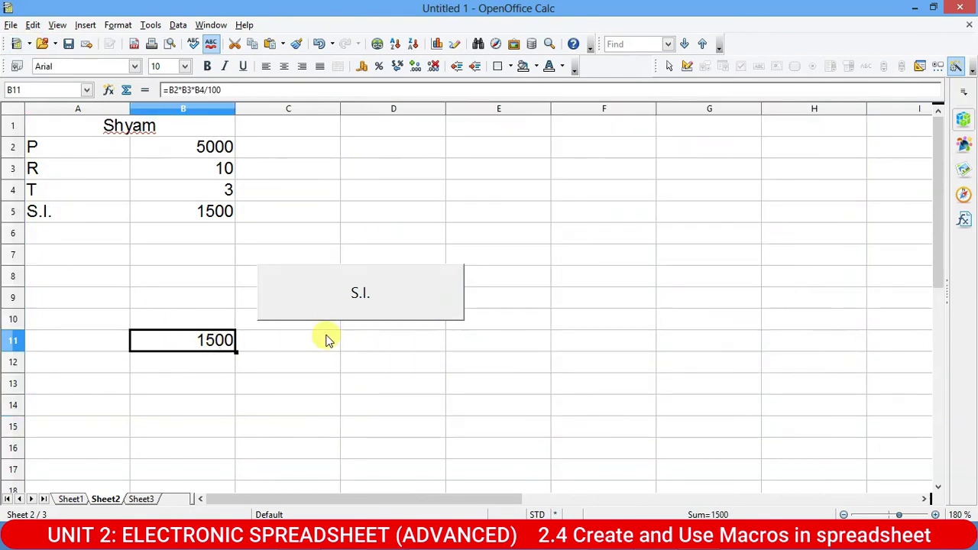
key(BackSpace)
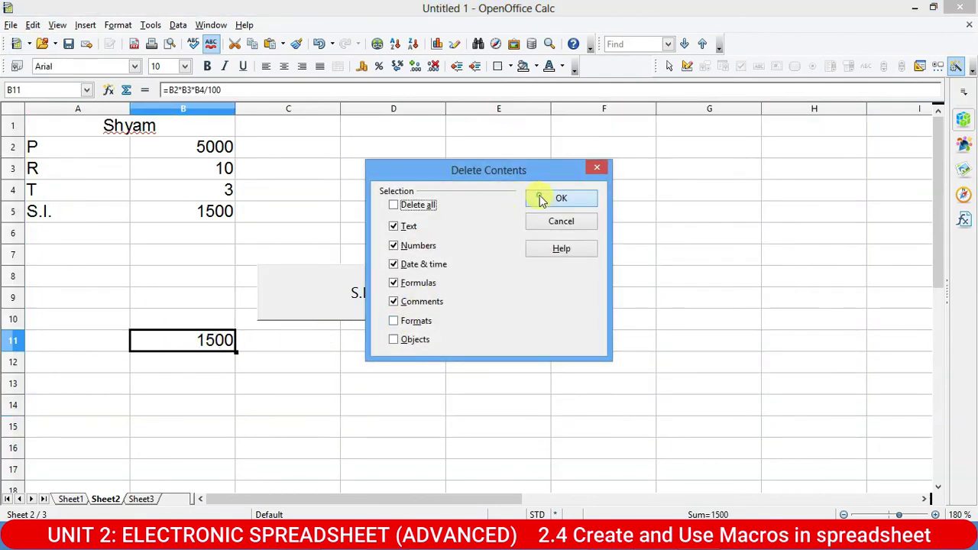
click(542, 197)
click(401, 294)
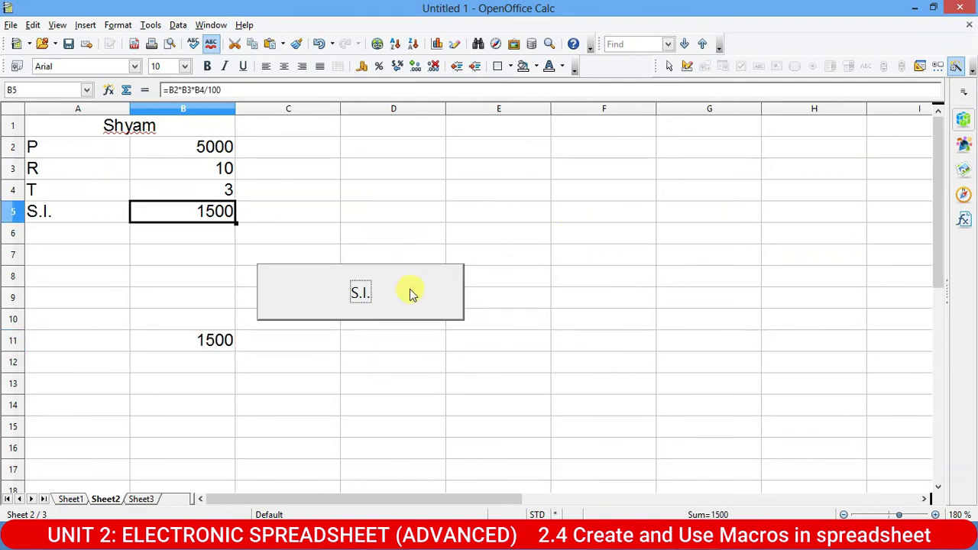
Step: Clear cell B5 and recalculate it with the S.I. push button, running the macro again in cell B11
key(BackSpace)
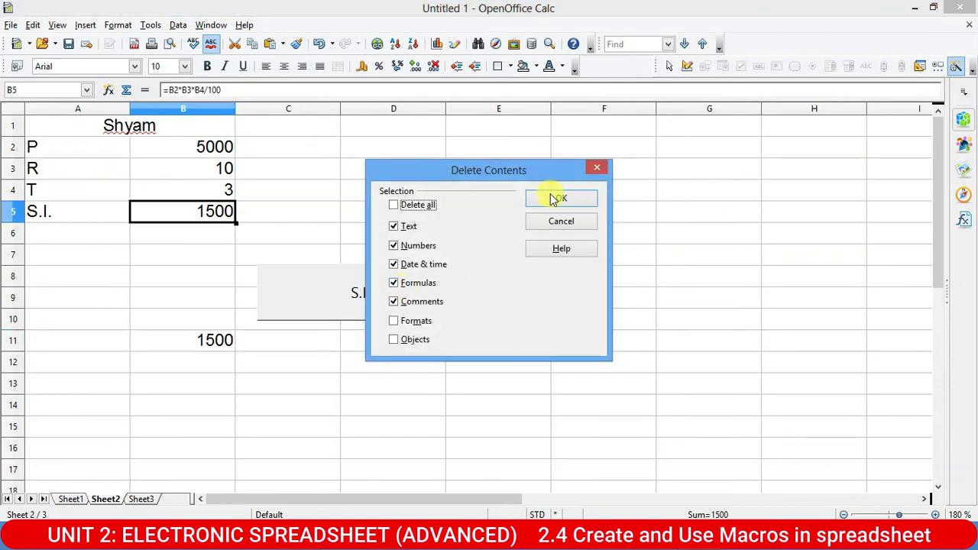
click(582, 200)
click(371, 302)
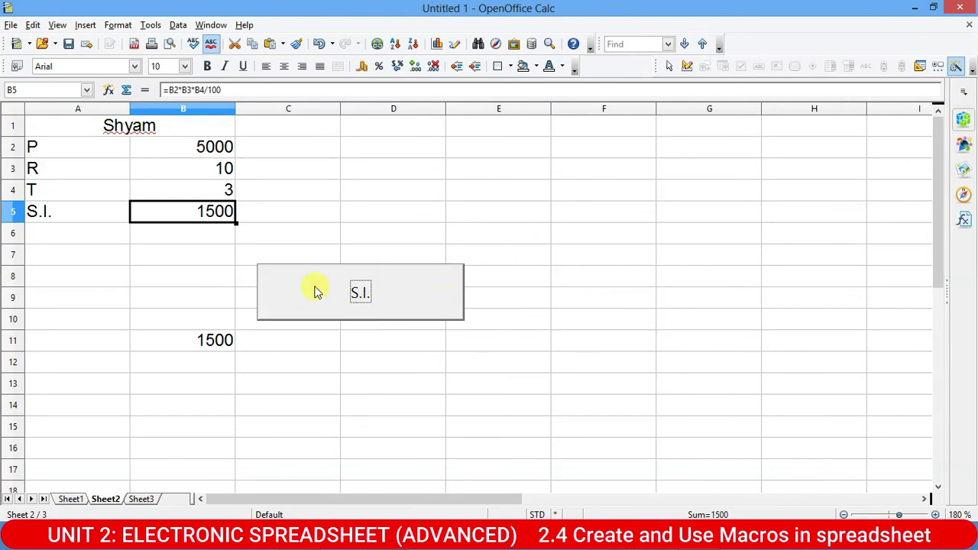
click(218, 336)
click(426, 282)
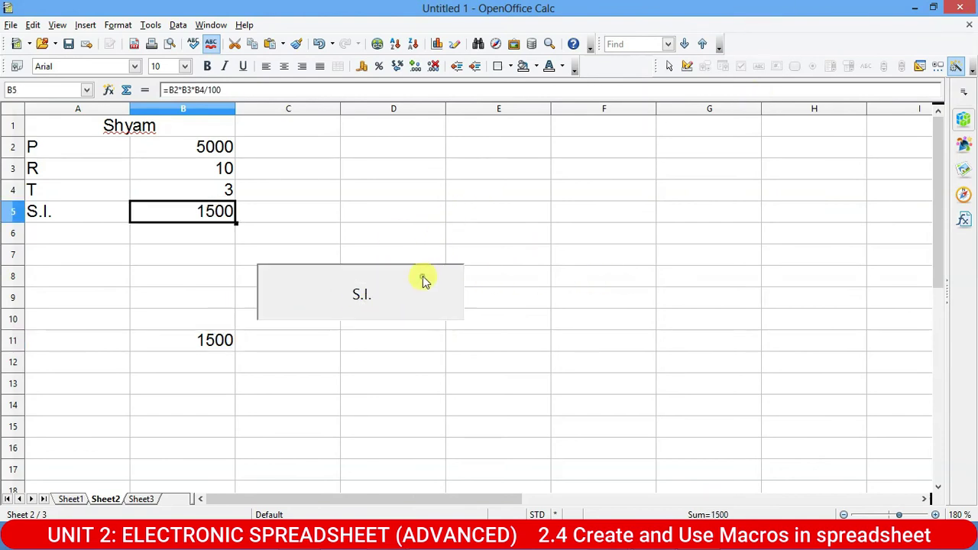
Step: Turn on Design Mode and delete the S.I. push button from Sheet2
click(689, 66)
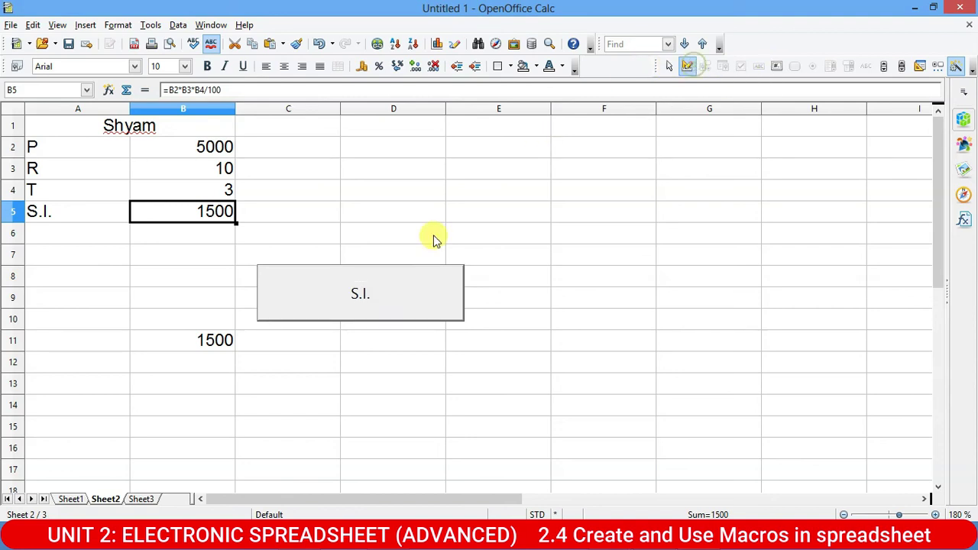
click(433, 289)
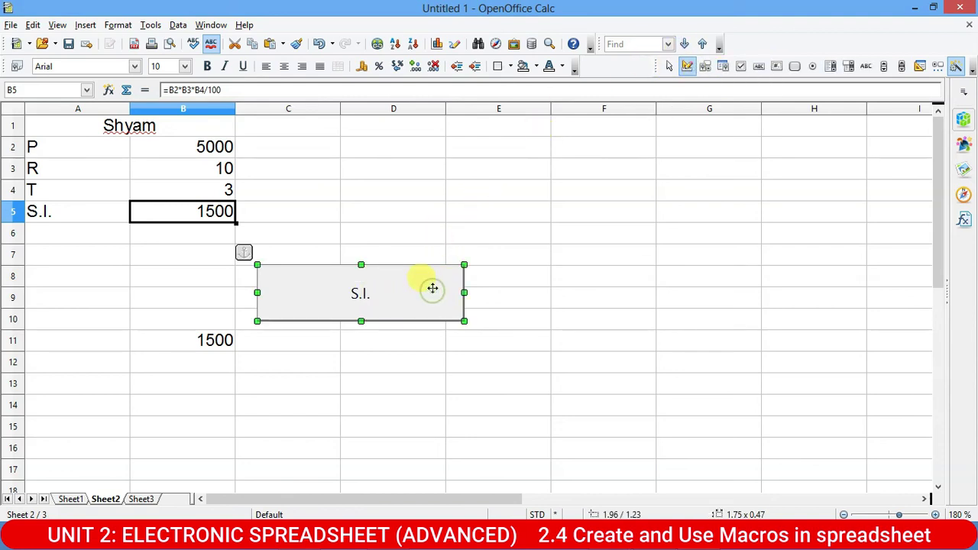
right_click(433, 289)
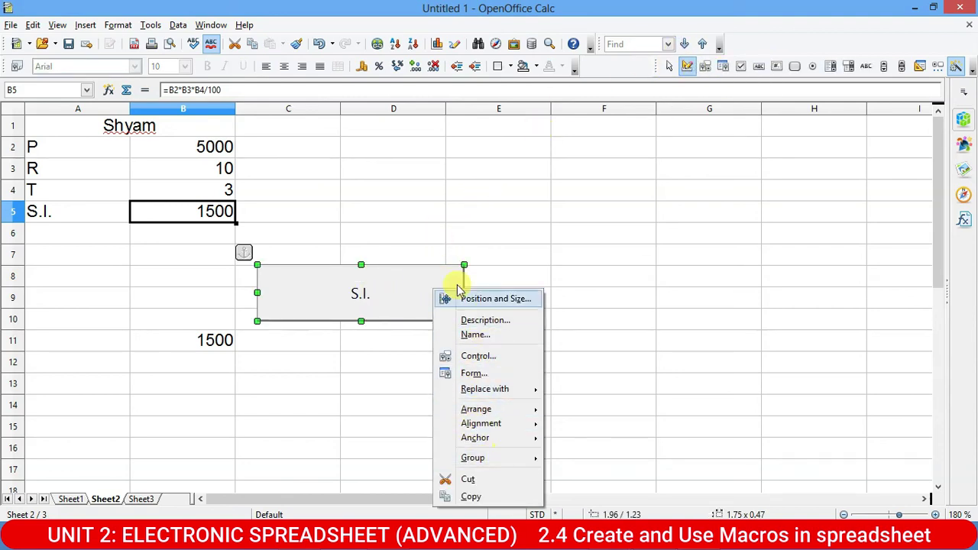
key(Escape)
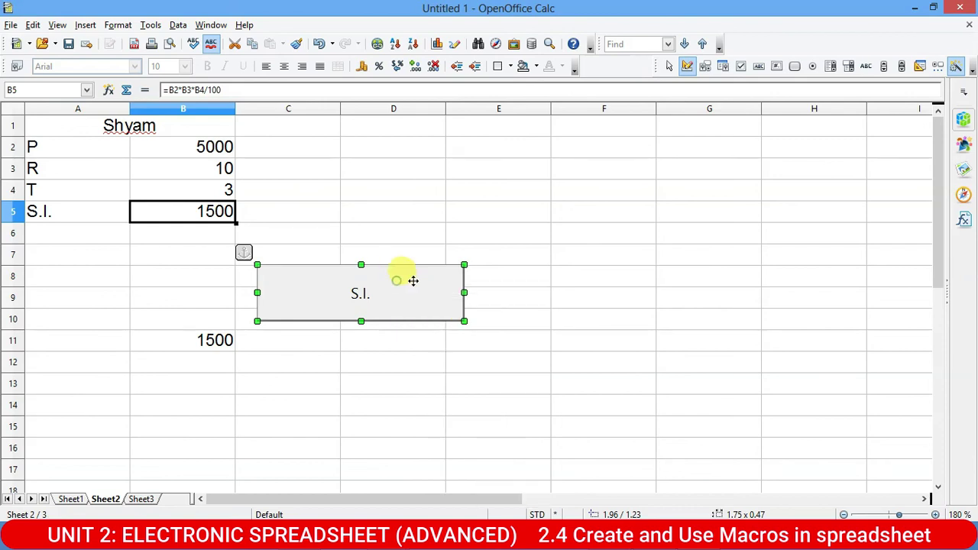
key(Delete)
Step: Clear the contents of cells B11 and B5 on Sheet2
click(210, 344)
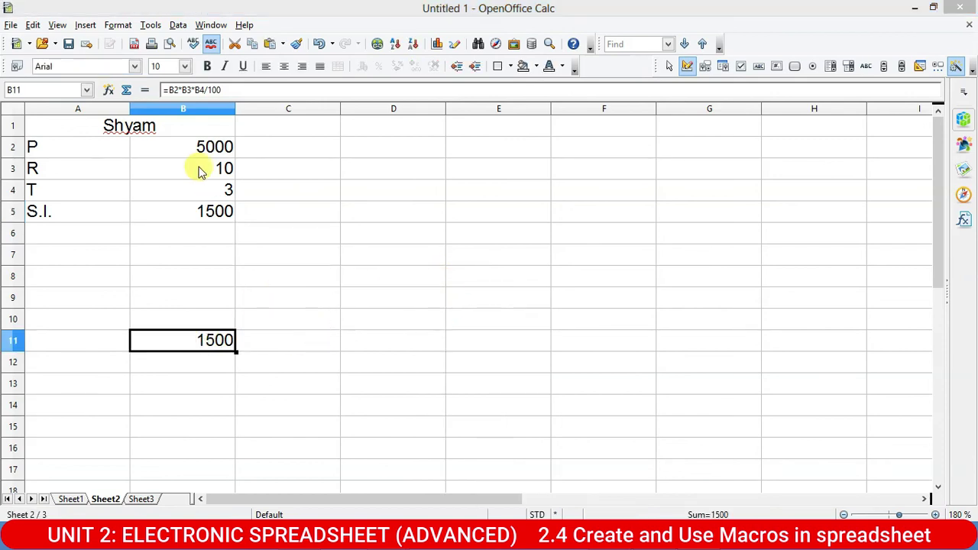
key(BackSpace)
click(581, 204)
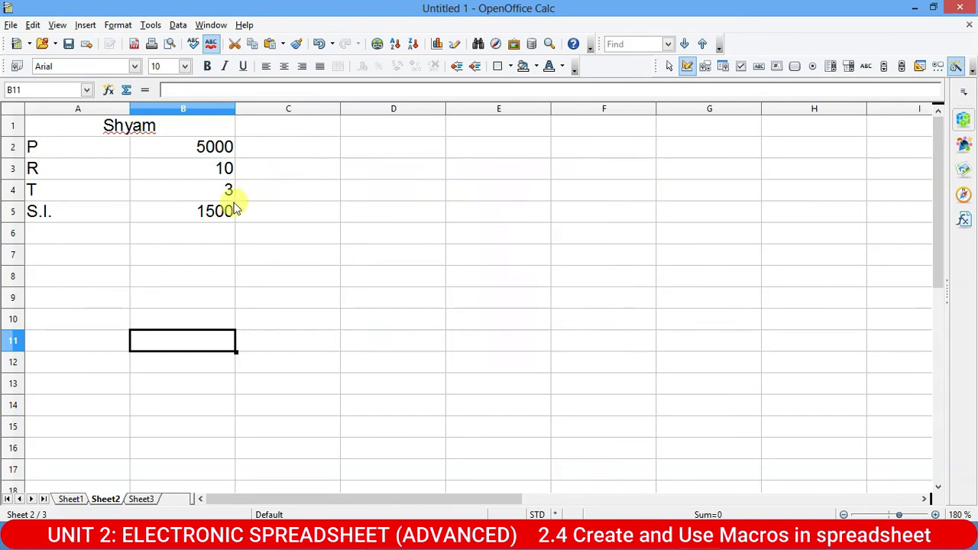
click(225, 211)
key(BackSpace)
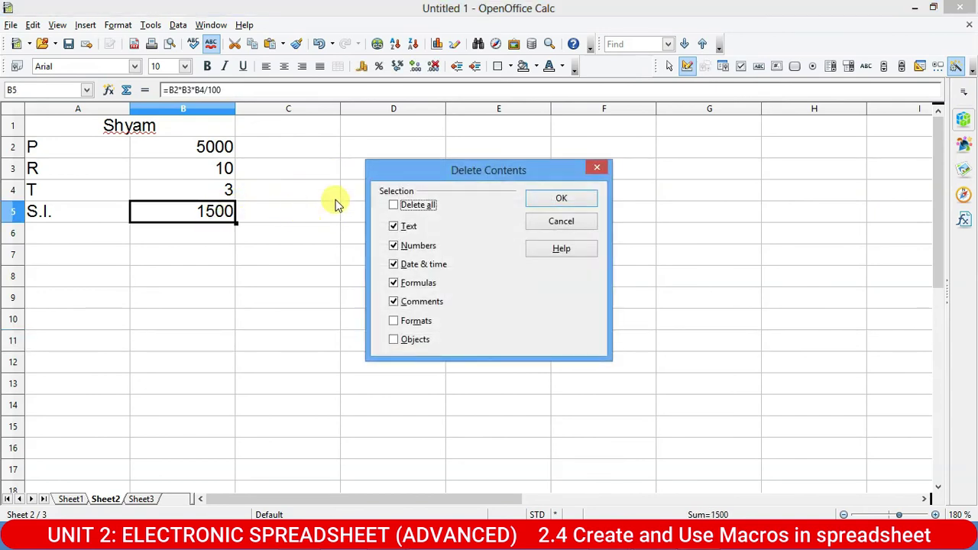
click(561, 197)
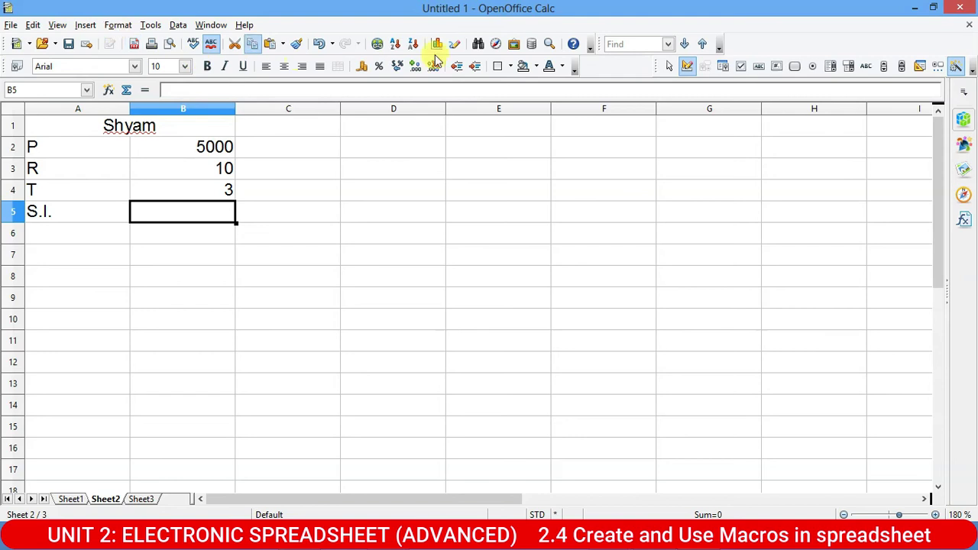
Step: Open the toolbar customization settings and choose the Standard toolbar as the one to customize
click(66, 29)
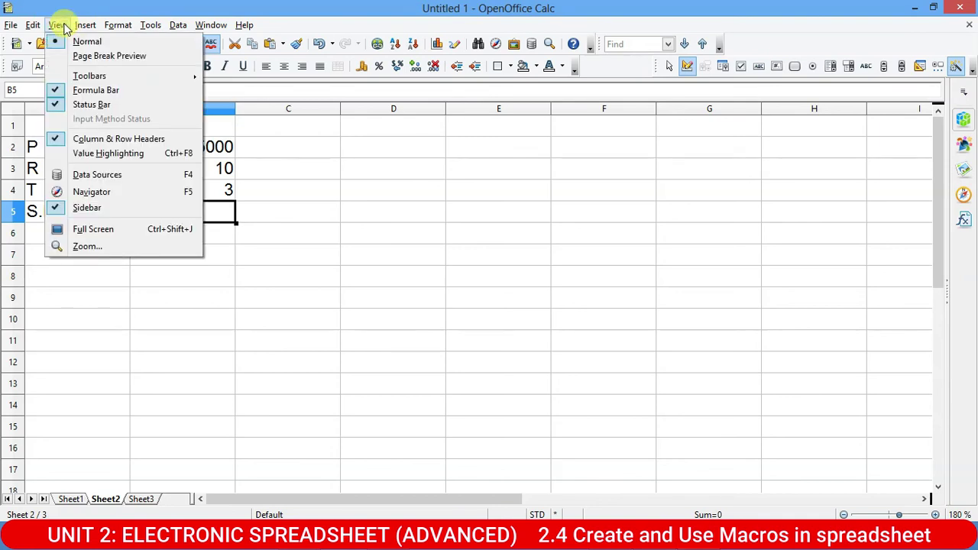
mouse_move(103, 78)
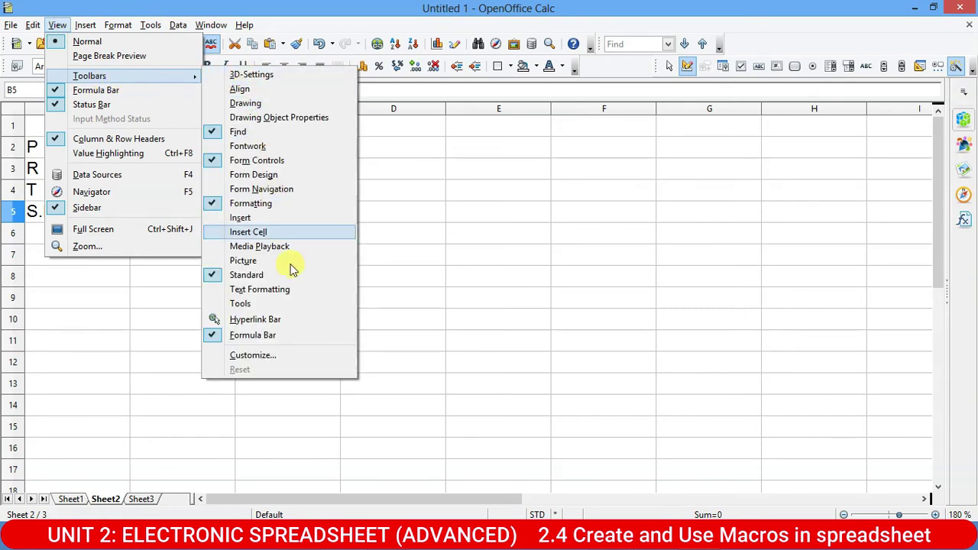
click(272, 353)
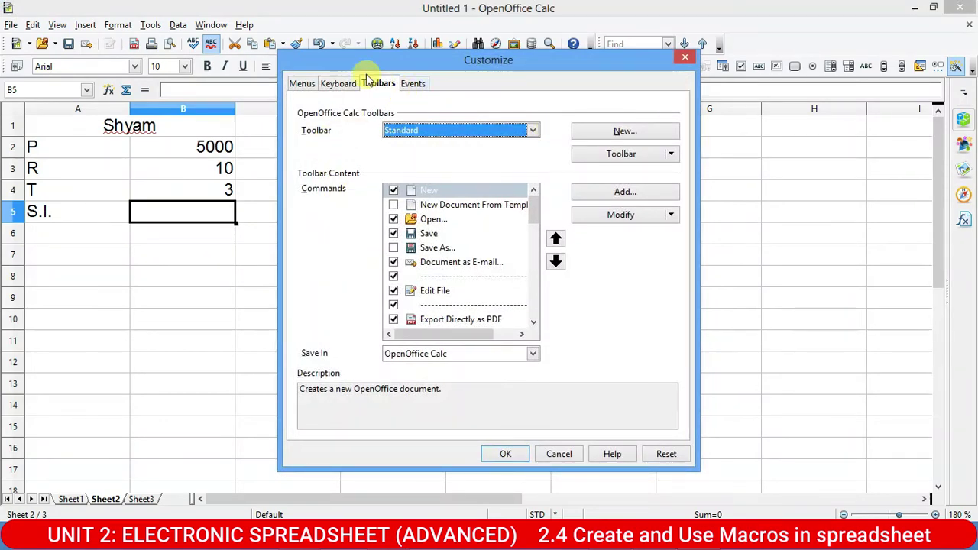
click(300, 86)
click(340, 85)
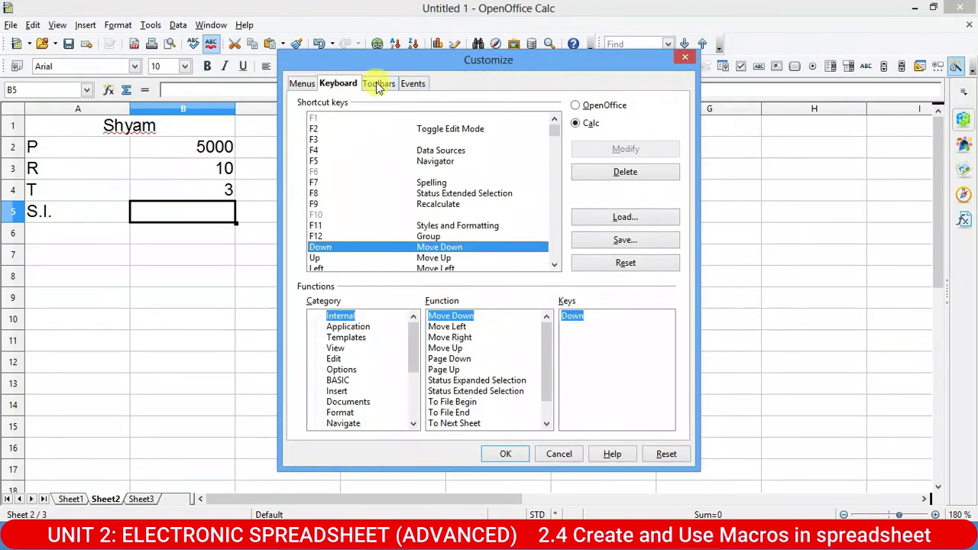
click(381, 84)
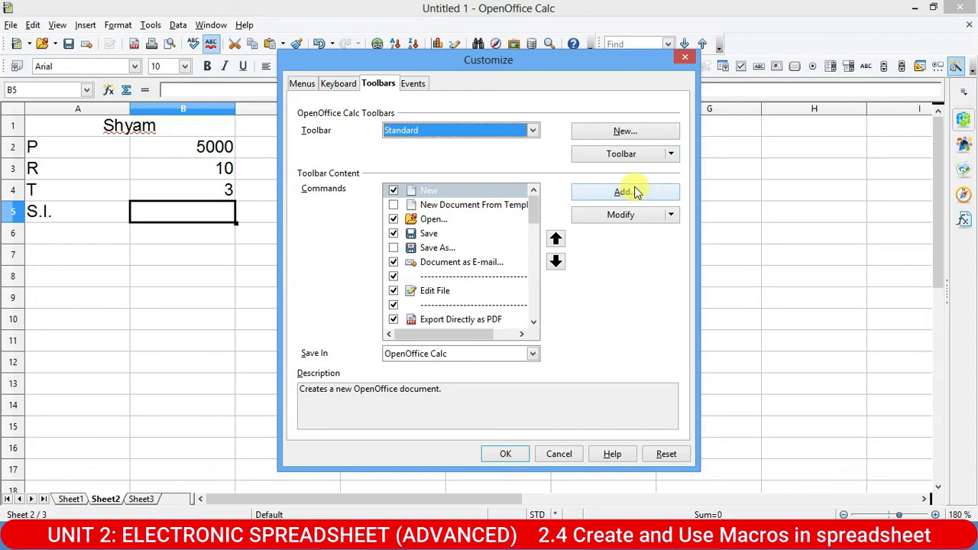
click(443, 131)
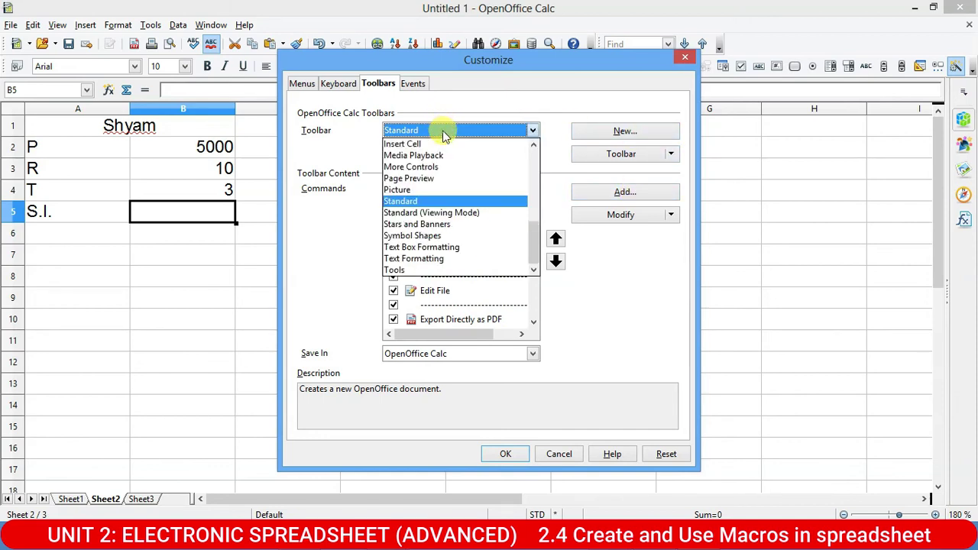
click(403, 201)
click(430, 131)
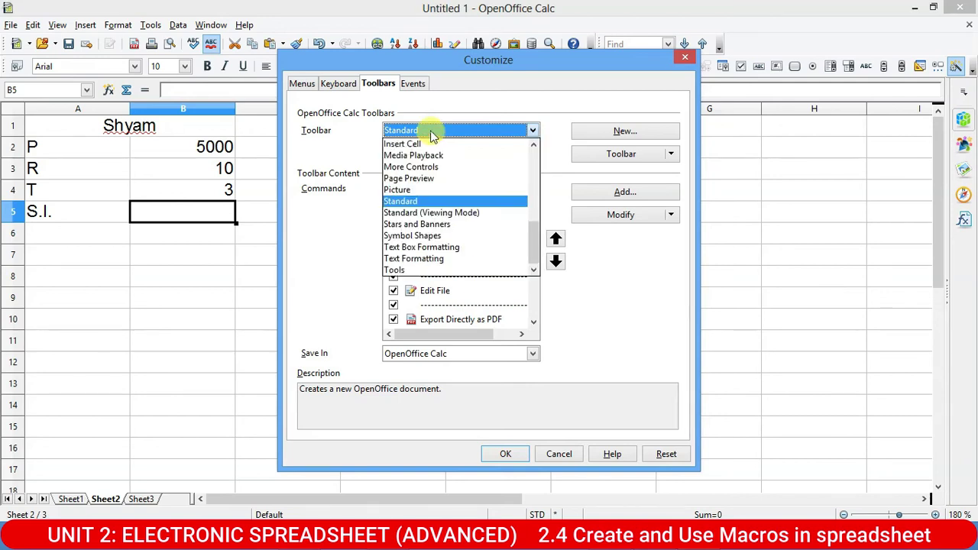
click(412, 201)
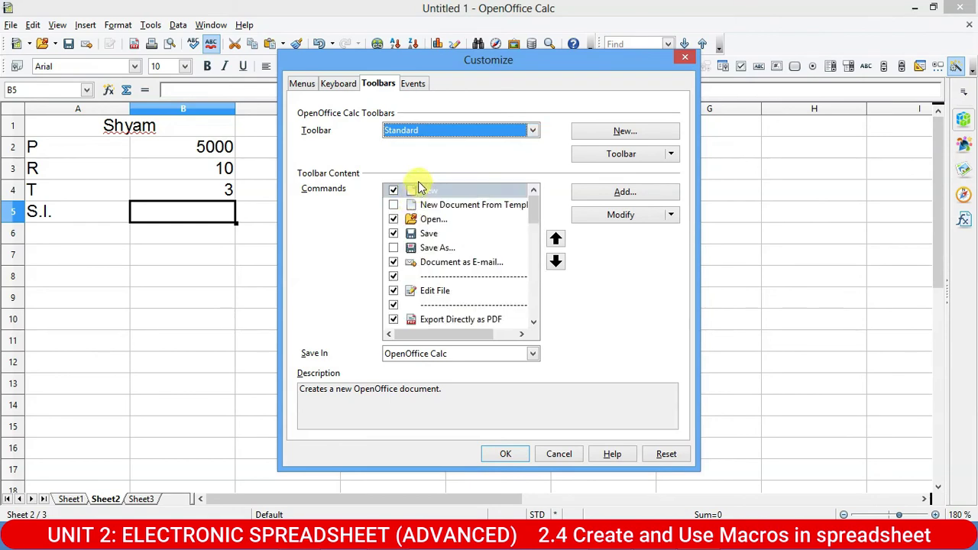
Step: Add the Simplei macro from My Macros, Library1, Module1 to the Standard toolbar and close the Add Commands dialog
click(634, 195)
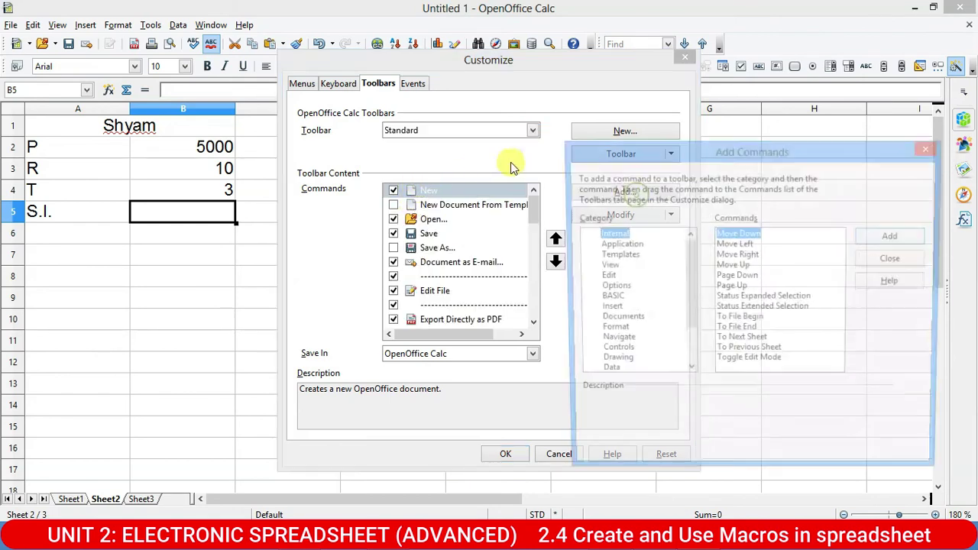
drag(693, 269, 697, 329)
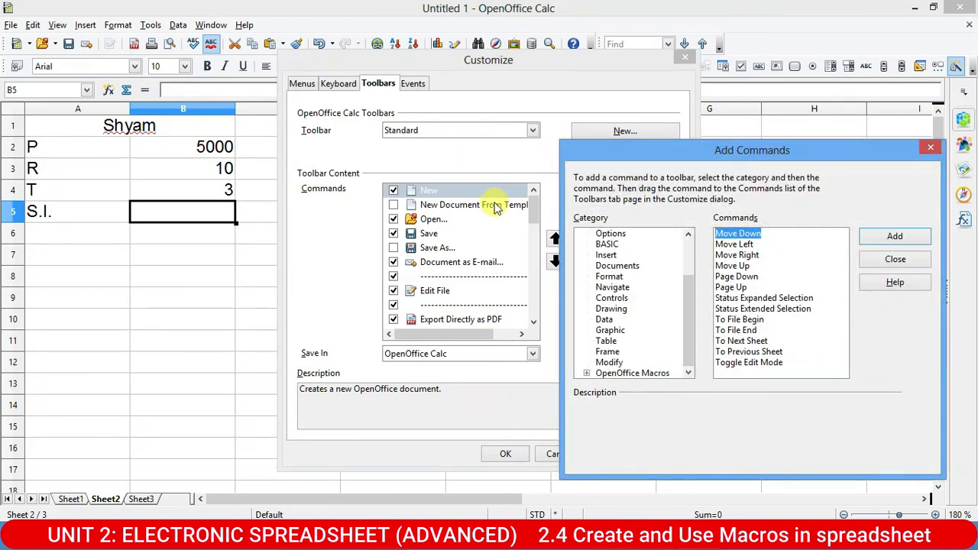
click(586, 373)
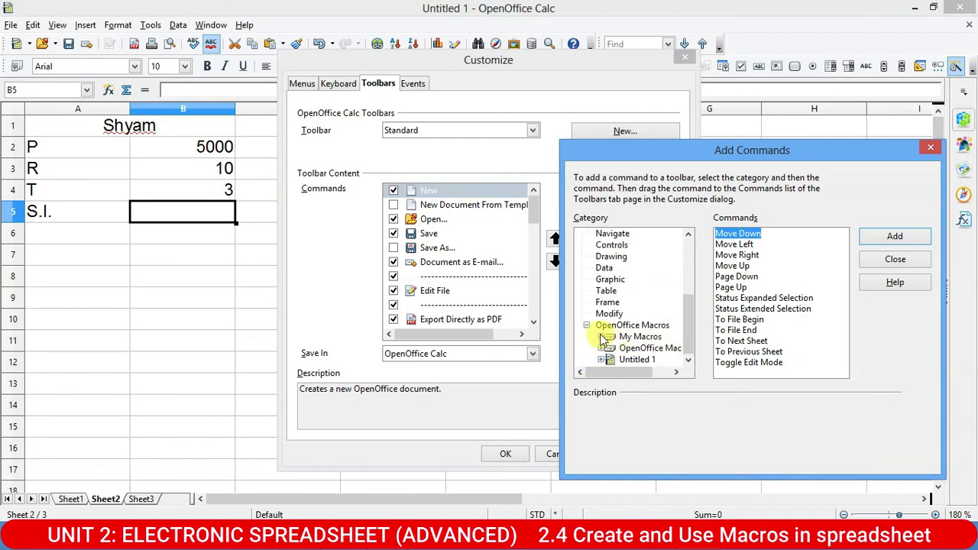
click(601, 336)
click(622, 350)
click(615, 348)
click(655, 360)
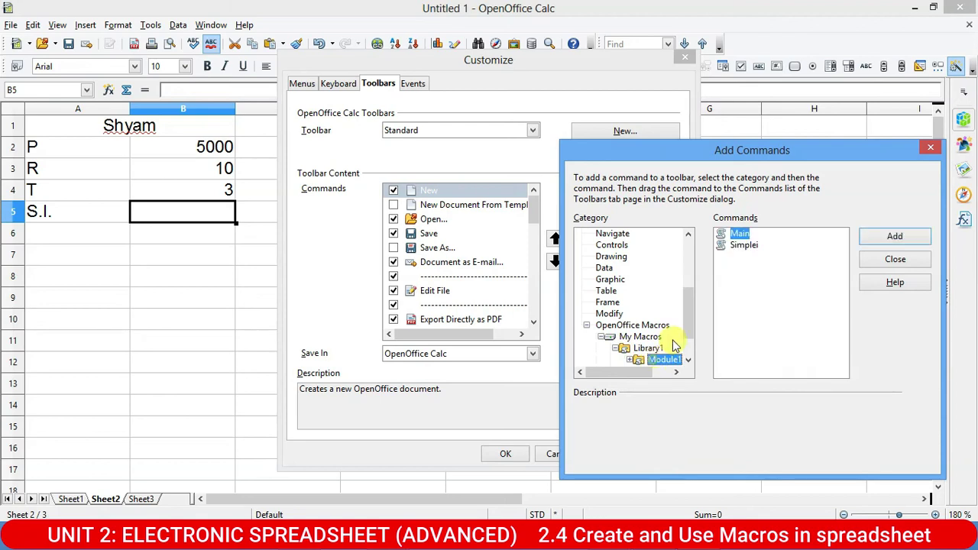
click(744, 246)
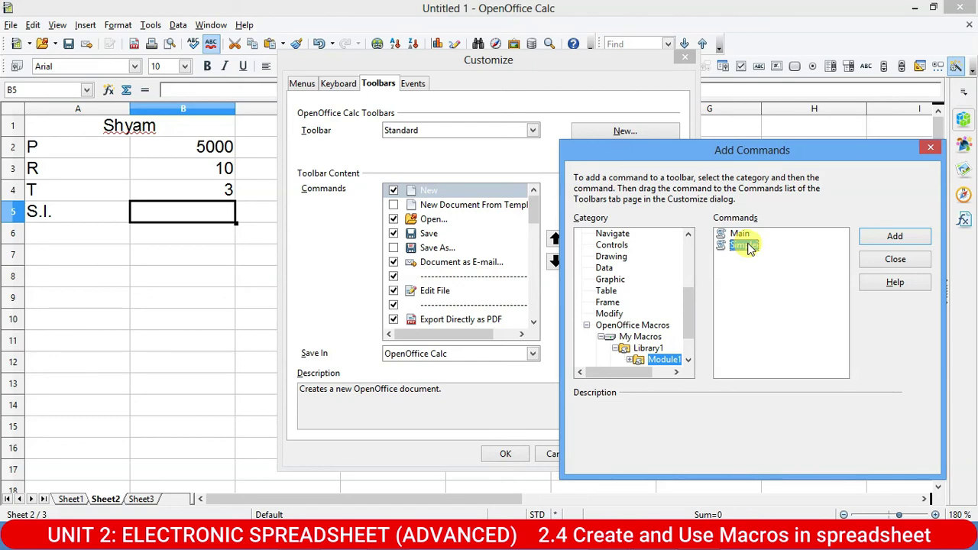
click(880, 235)
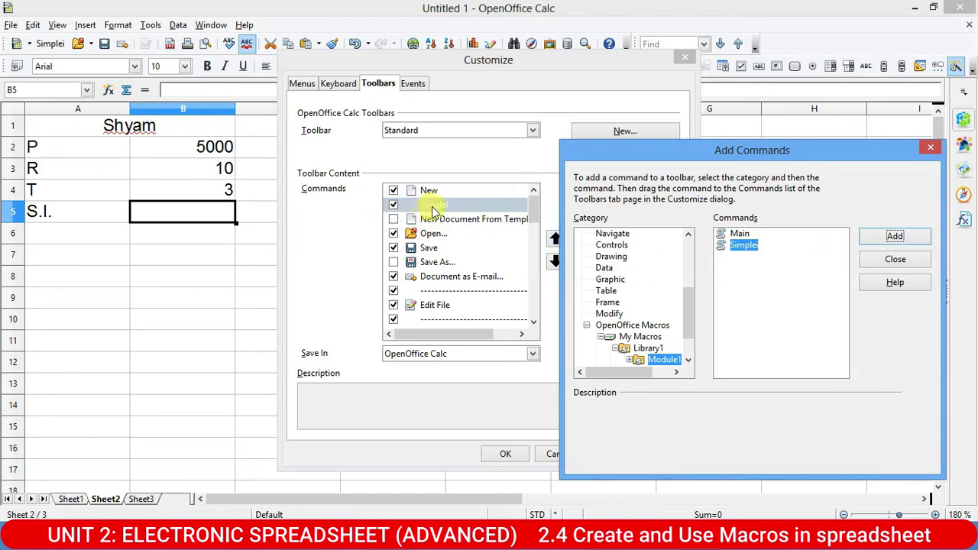
click(931, 152)
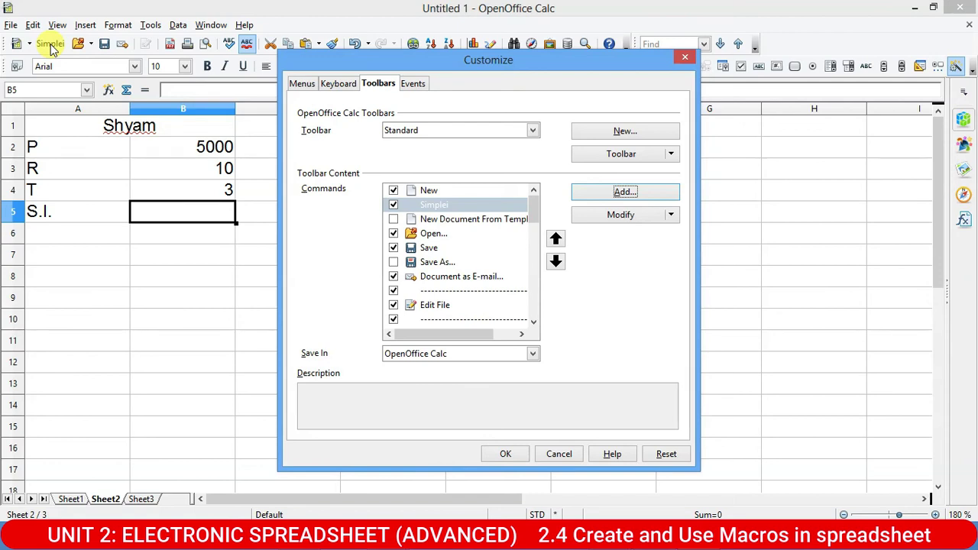
Step: Confirm the toolbar customization and run the Simplei macro in cell B5 with its new Standard toolbar command
click(506, 454)
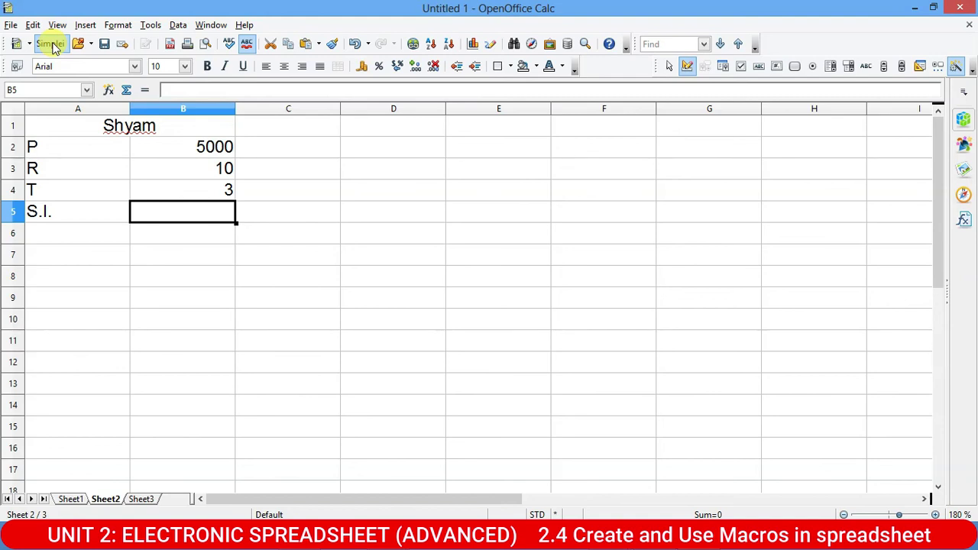
click(52, 44)
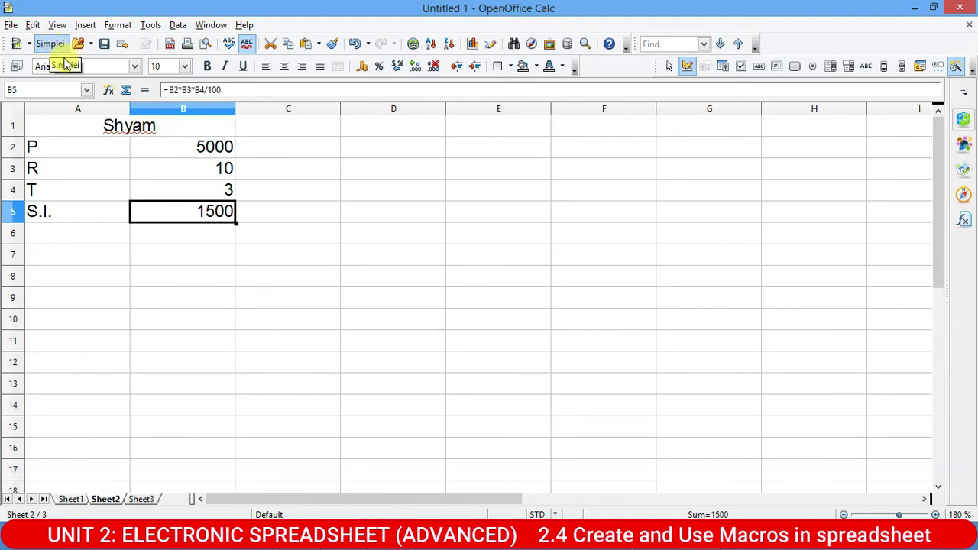
Step: Run the Simplei macro with its Standard toolbar command in cells B7, E8, F5 and C9 of Sheet2
click(192, 247)
click(51, 45)
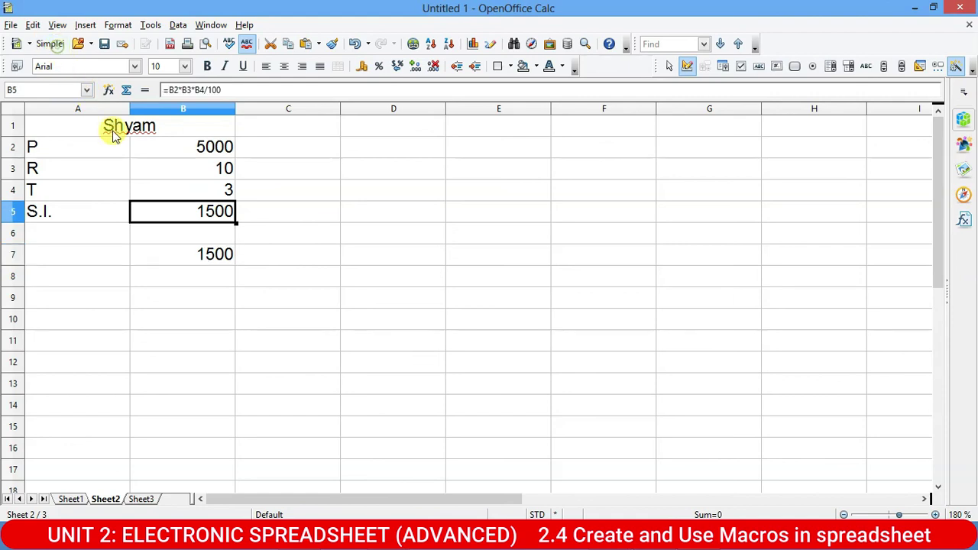
click(511, 274)
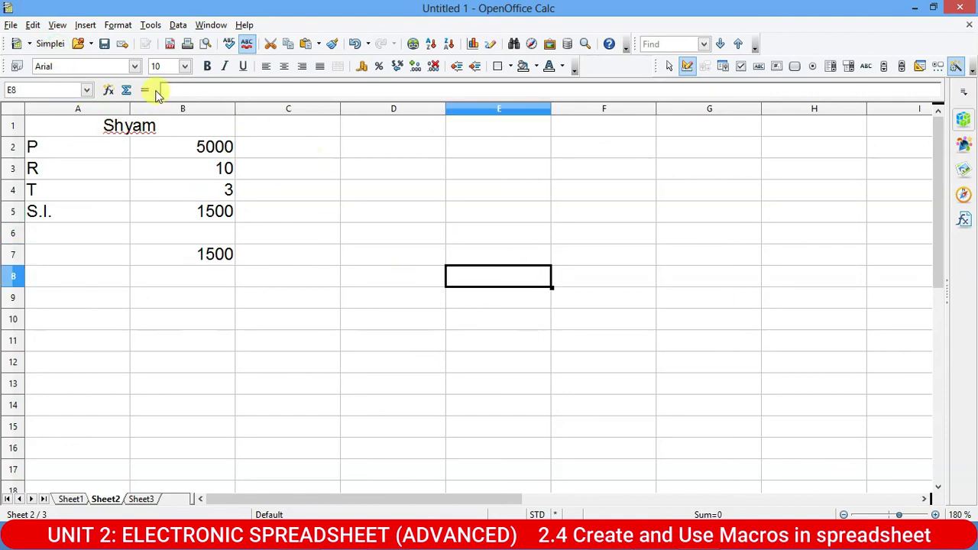
click(47, 44)
click(566, 208)
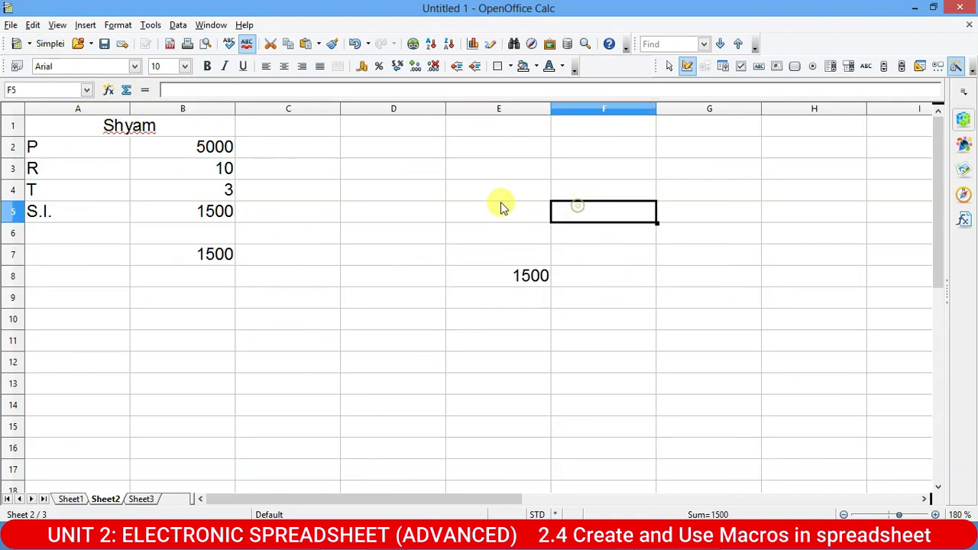
click(48, 45)
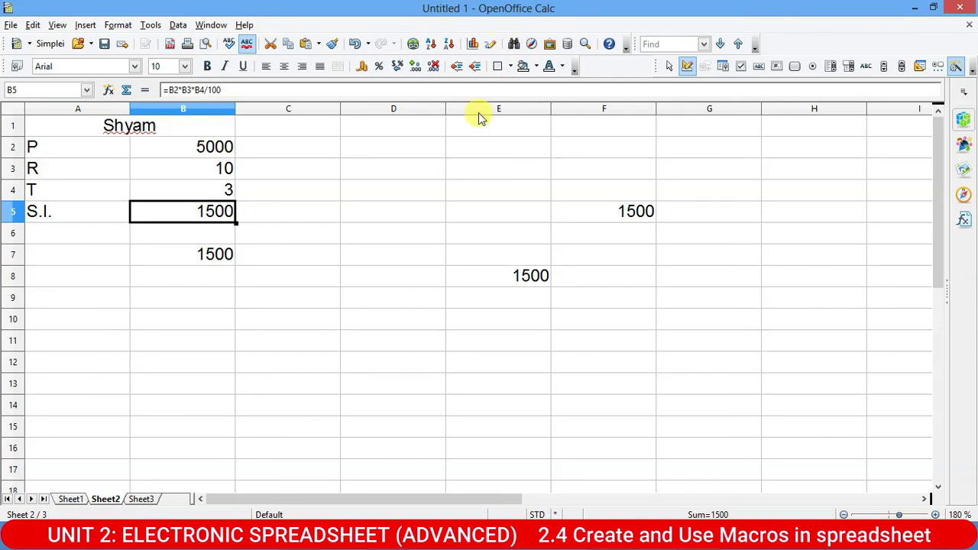
click(241, 300)
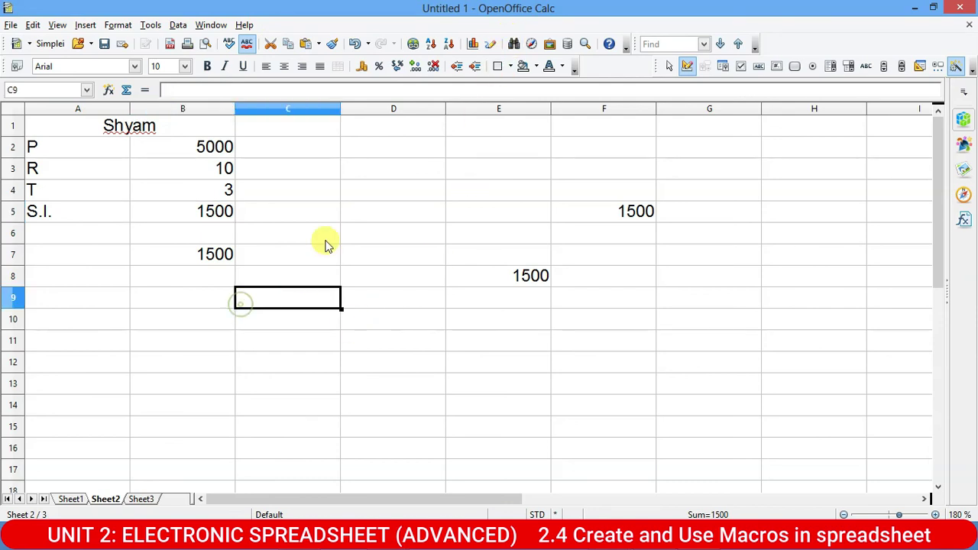
click(47, 43)
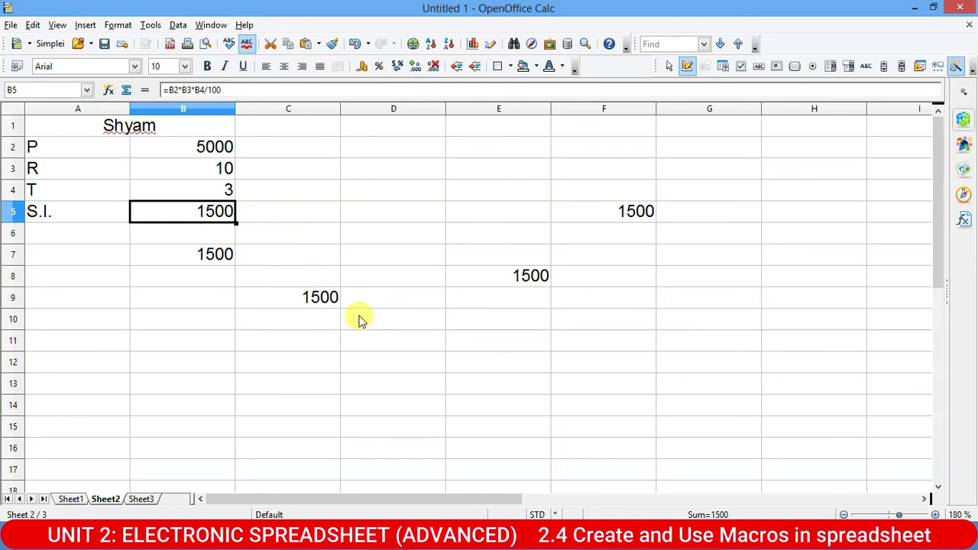
Step: Clear the contents of range B5:F11 on Sheet2 and run the Simplei macro again in cell B5
drag(166, 231, 413, 298)
drag(560, 285, 718, 273)
click(296, 237)
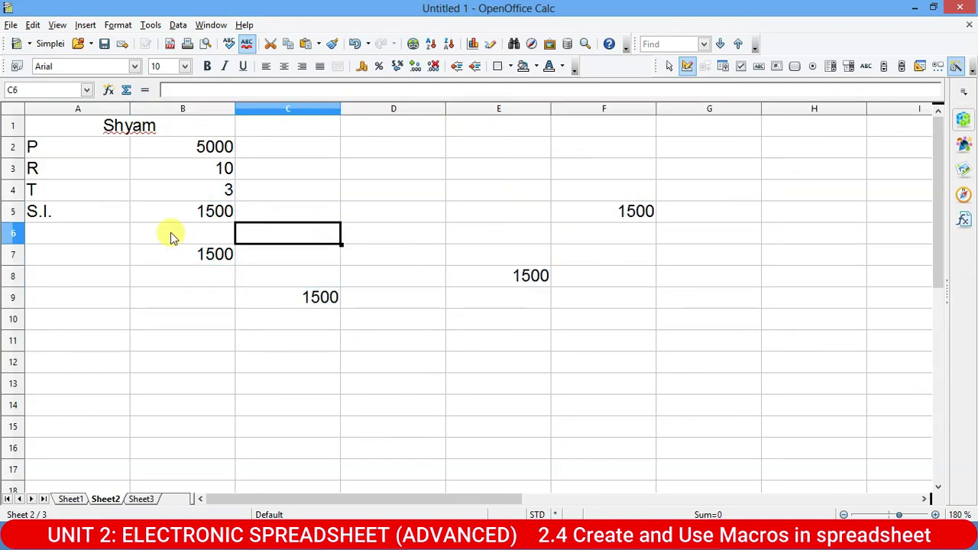
drag(173, 209, 629, 339)
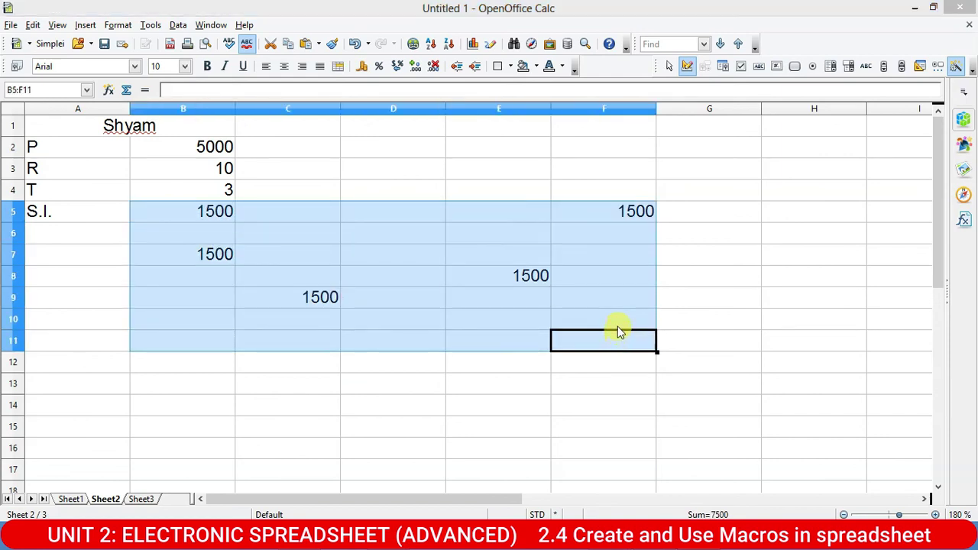
key(Delete)
click(562, 200)
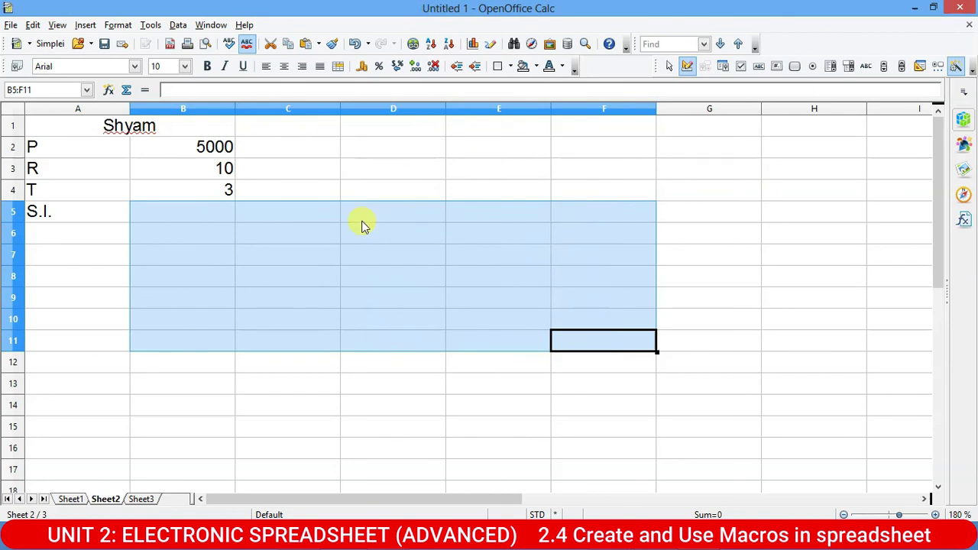
click(203, 208)
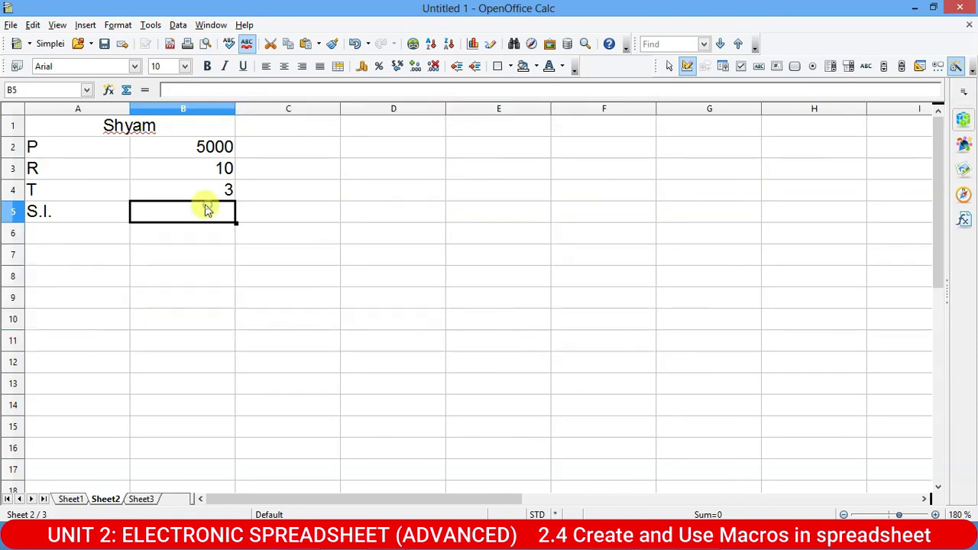
click(49, 44)
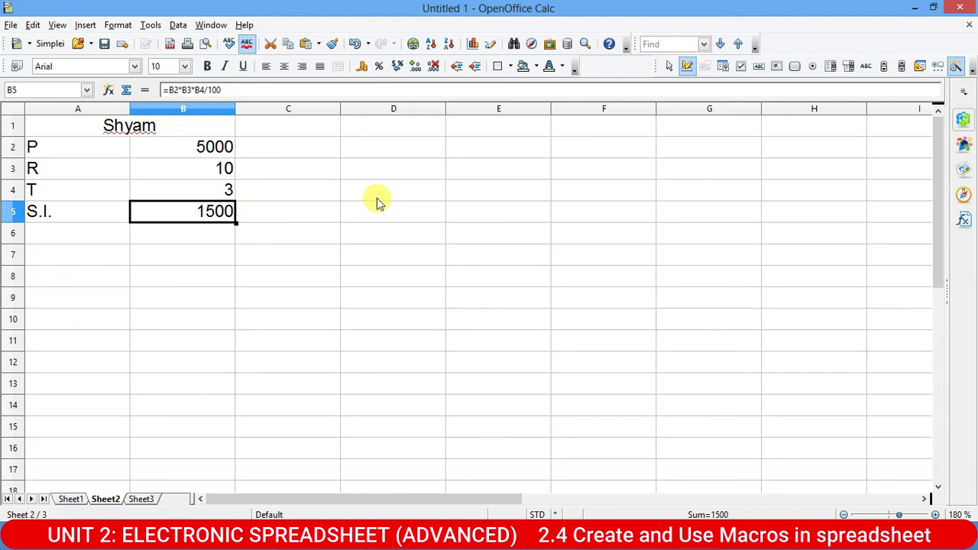
Step: Open the Simplei macro from My Macros, Library1, Module1 for editing in the OpenOffice Basic editor and maximize the window
click(151, 25)
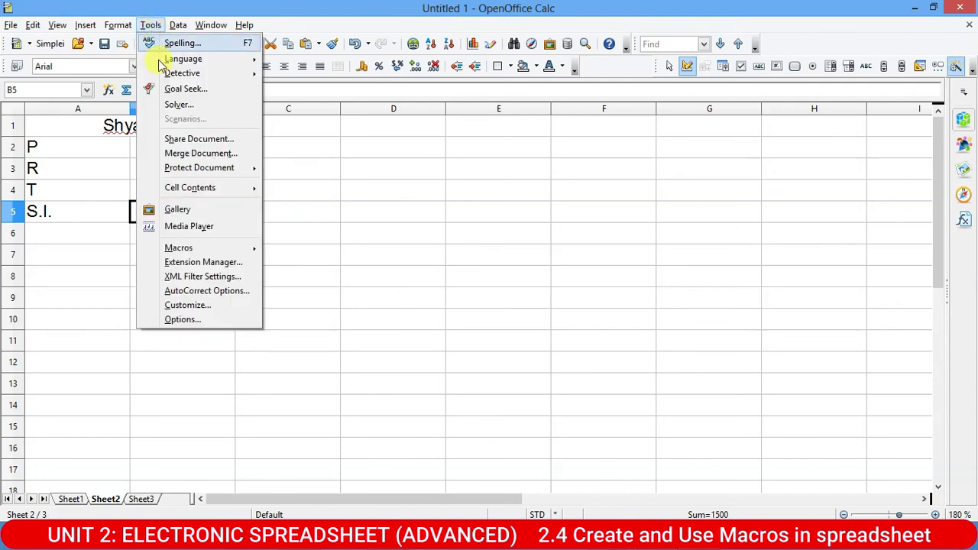
mouse_move(215, 248)
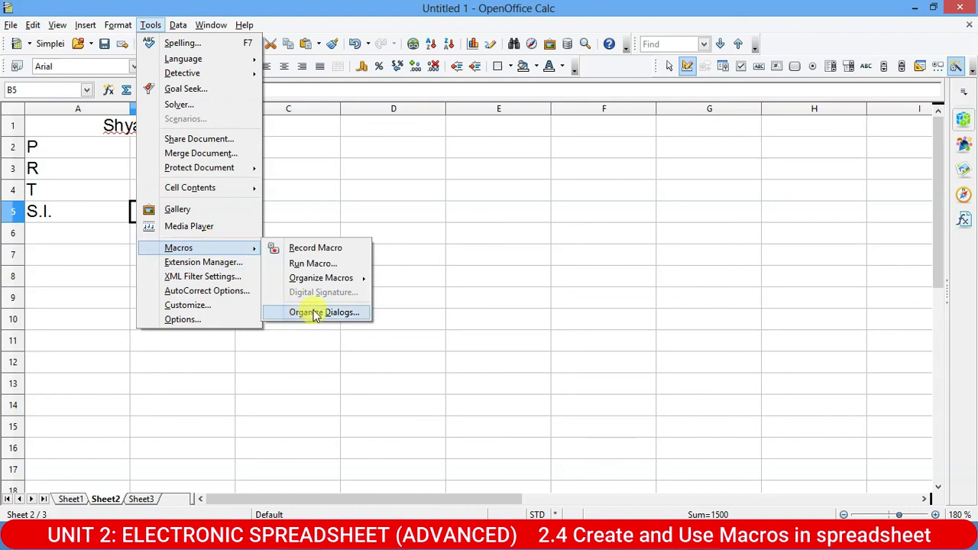
mouse_move(320, 282)
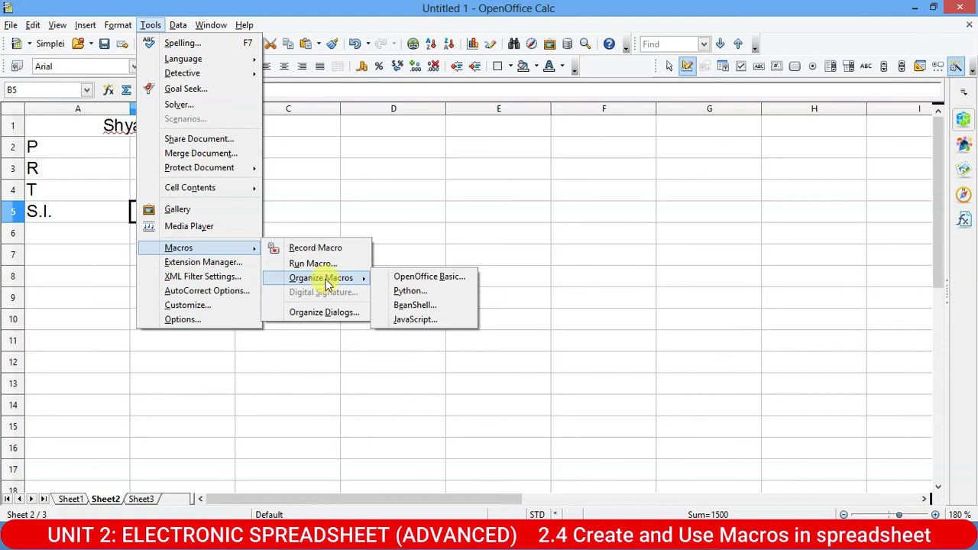
click(423, 281)
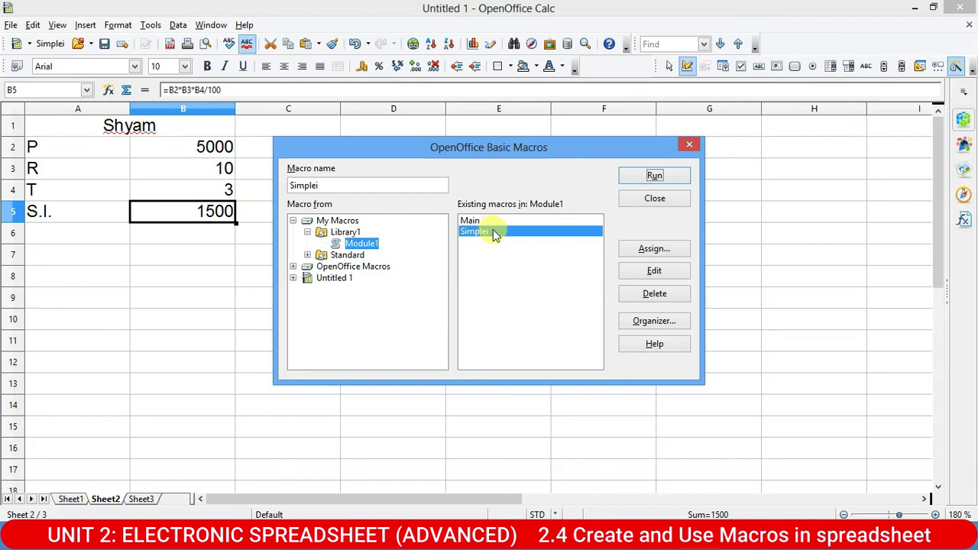
click(658, 271)
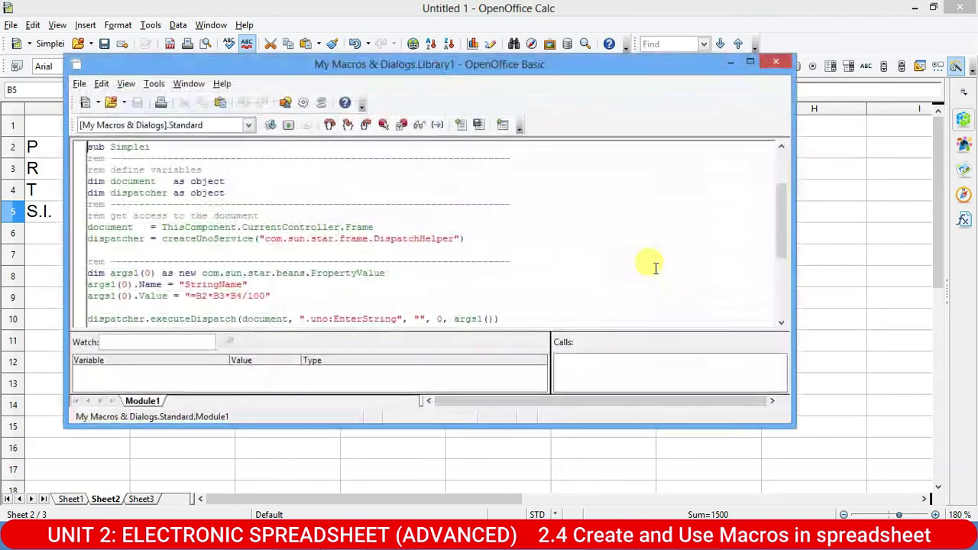
click(749, 61)
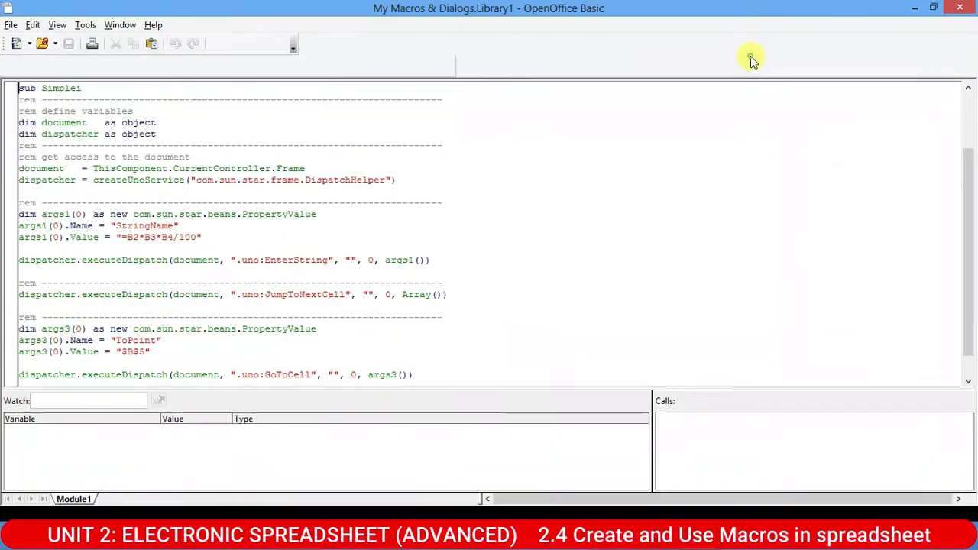
Step: Review the full code of Module1, from Sub Main to the end of the Simplei macro, and close the Basic editor
scroll(7, 126, up, 3)
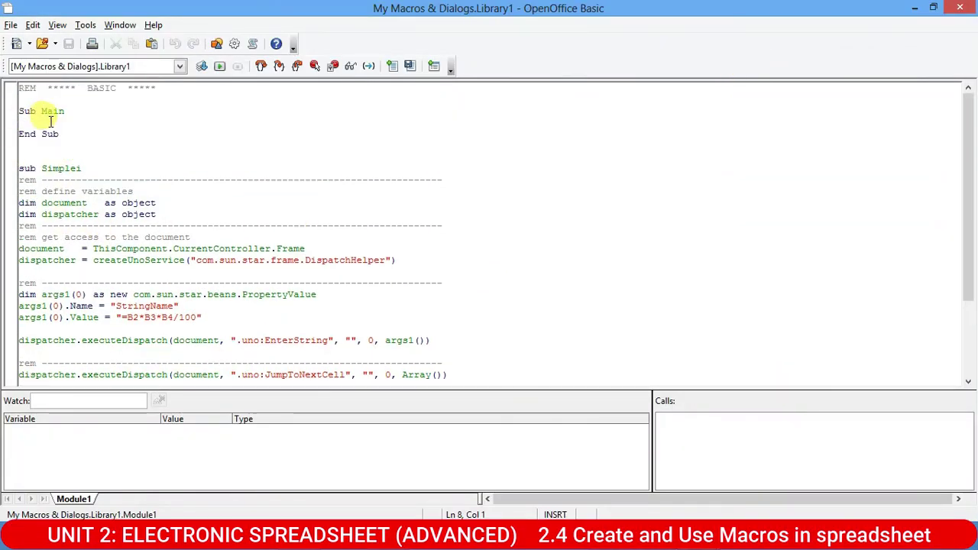
scroll(87, 243, down, 3)
scroll(107, 238, up, 3)
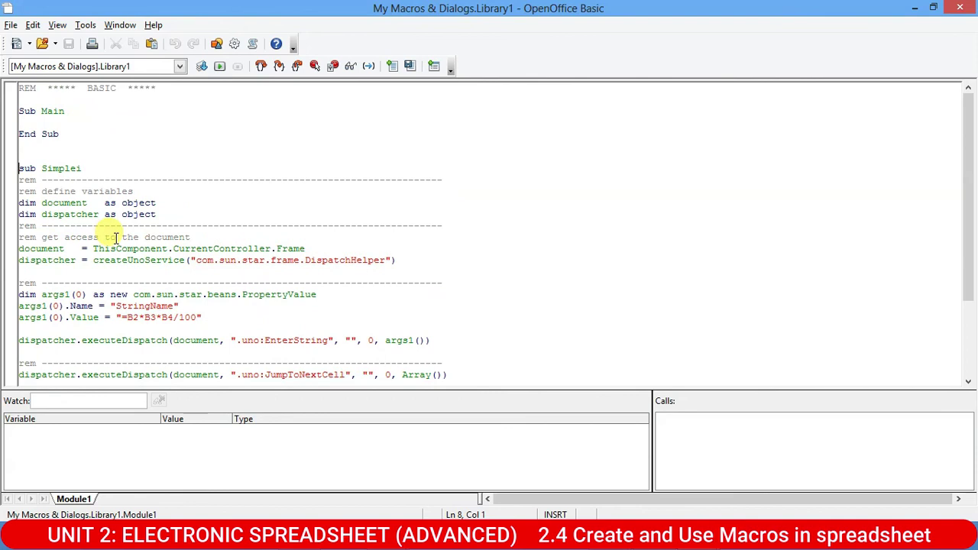
scroll(114, 233, down, 3)
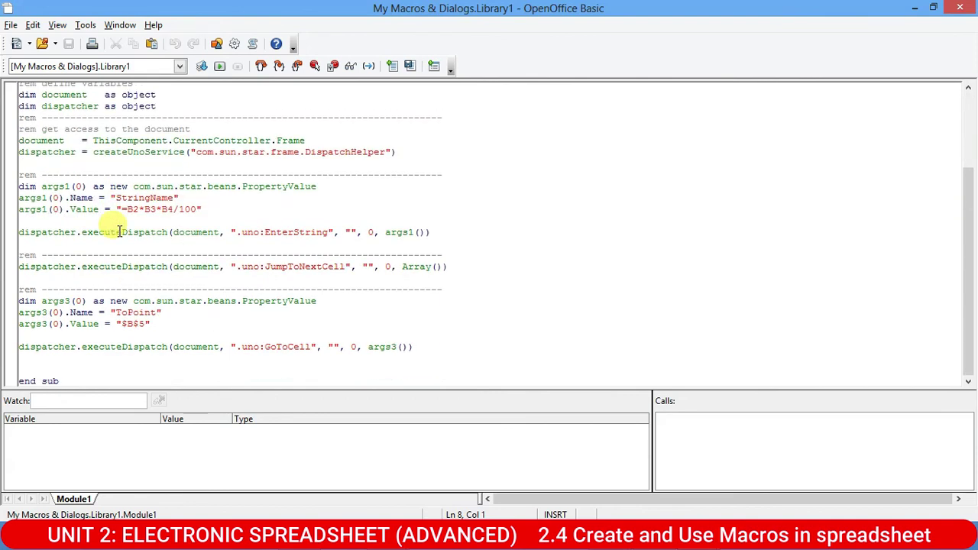
scroll(114, 233, up, 3)
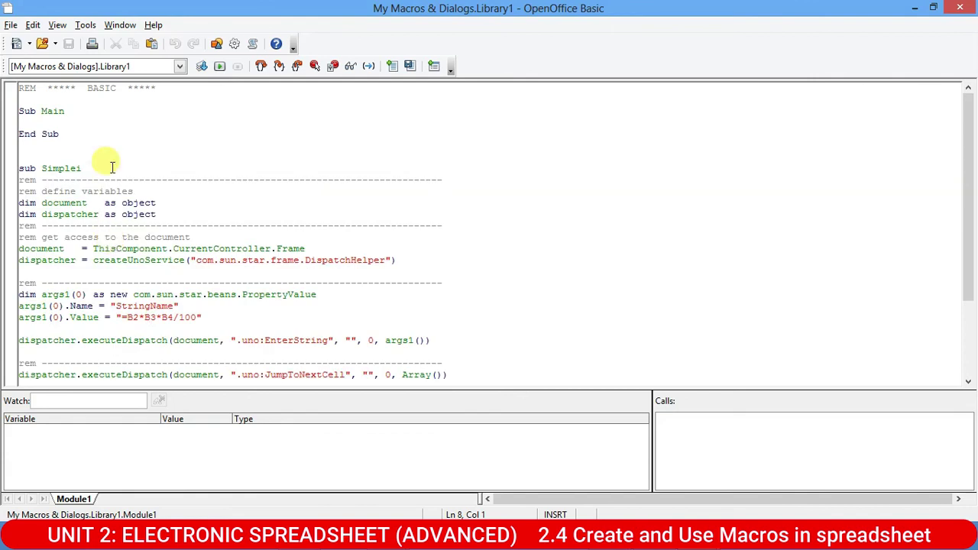
drag(18, 87, 489, 373)
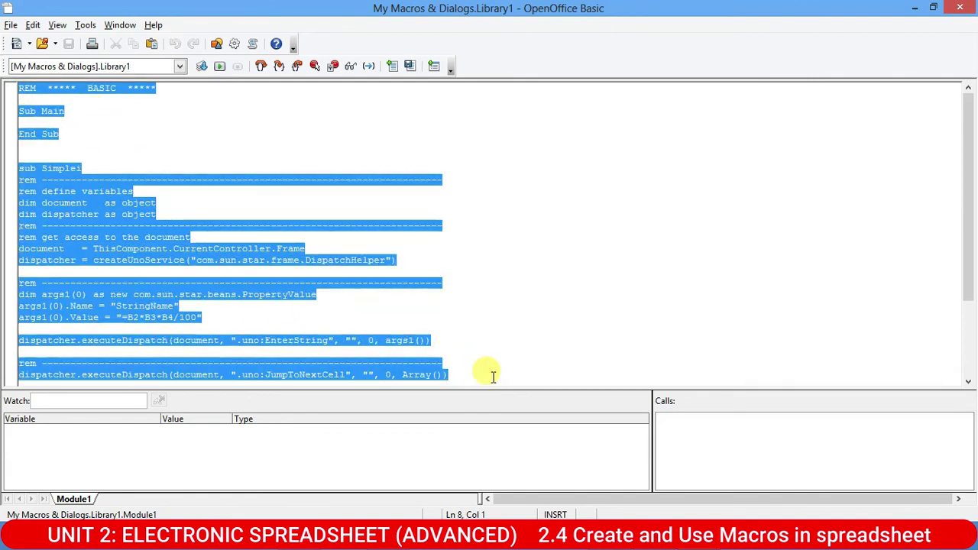
scroll(369, 293, down, 1)
scroll(369, 292, down, 2)
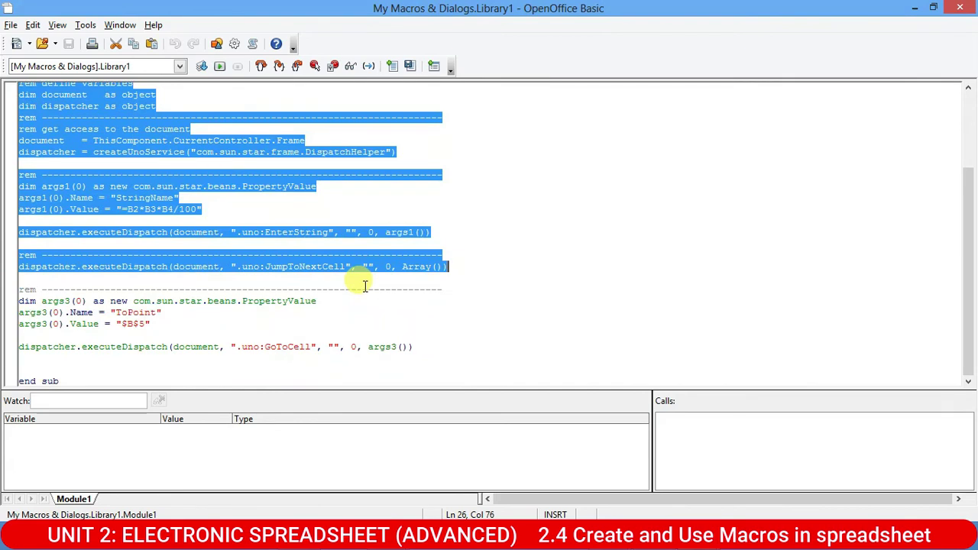
click(176, 252)
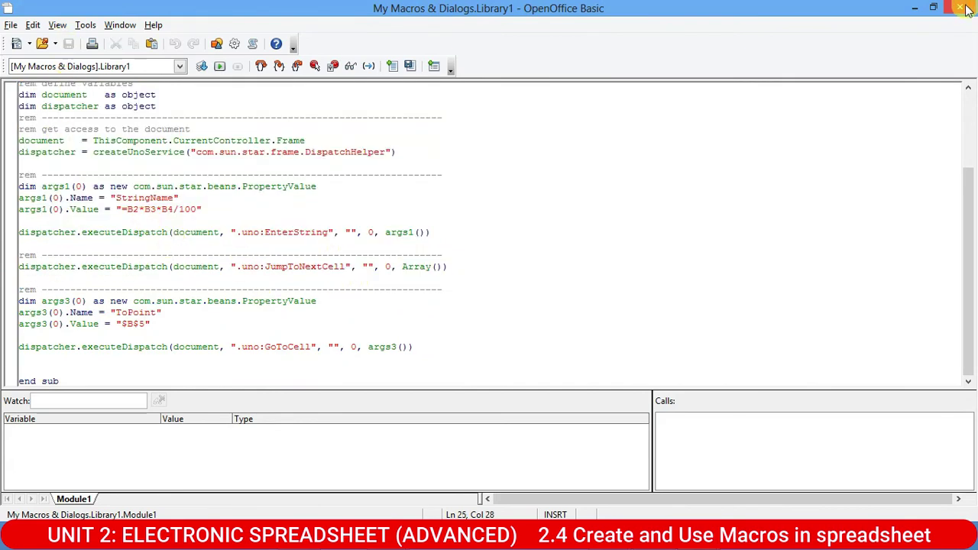
click(959, 8)
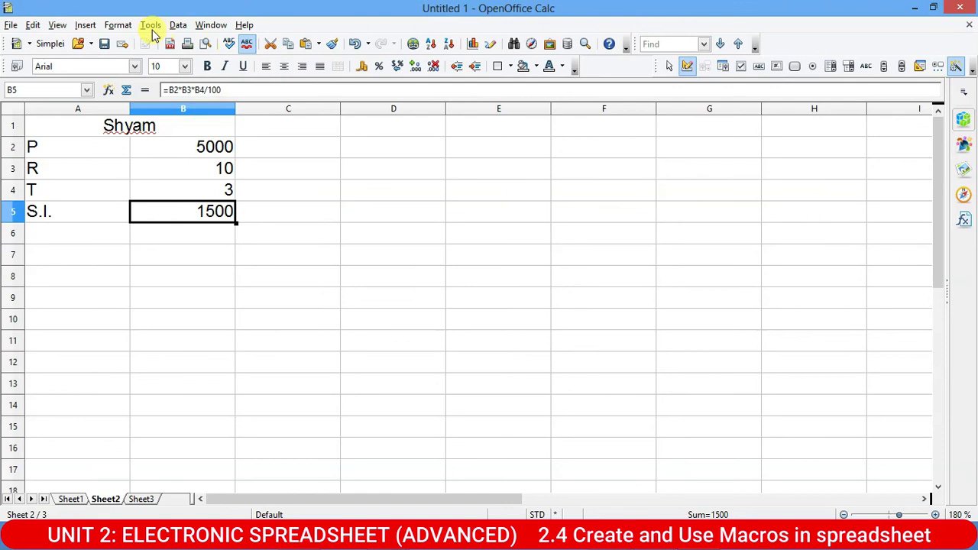
Step: Reopen the Simplei macro for editing through the OpenOffice Basic macro organizer and go to the beginning of the module's code
click(150, 26)
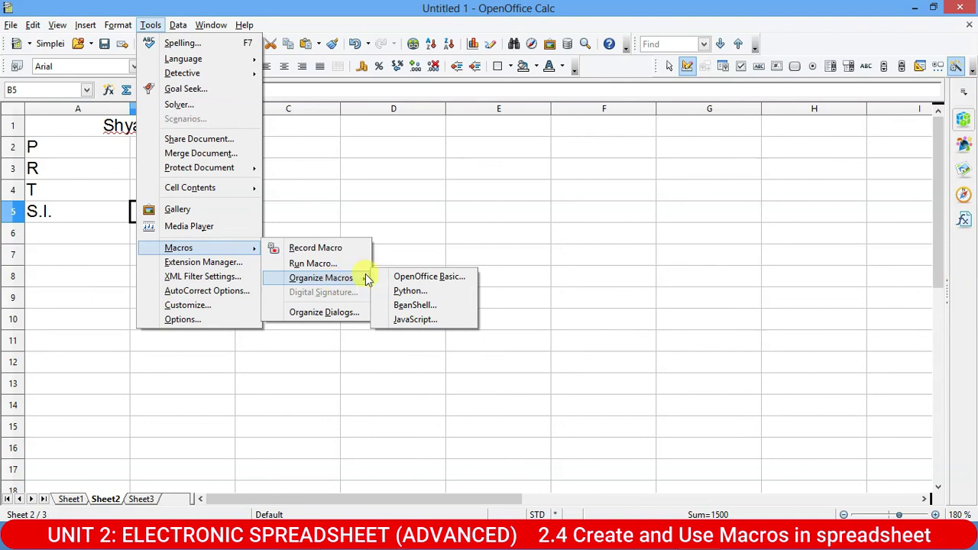
click(422, 278)
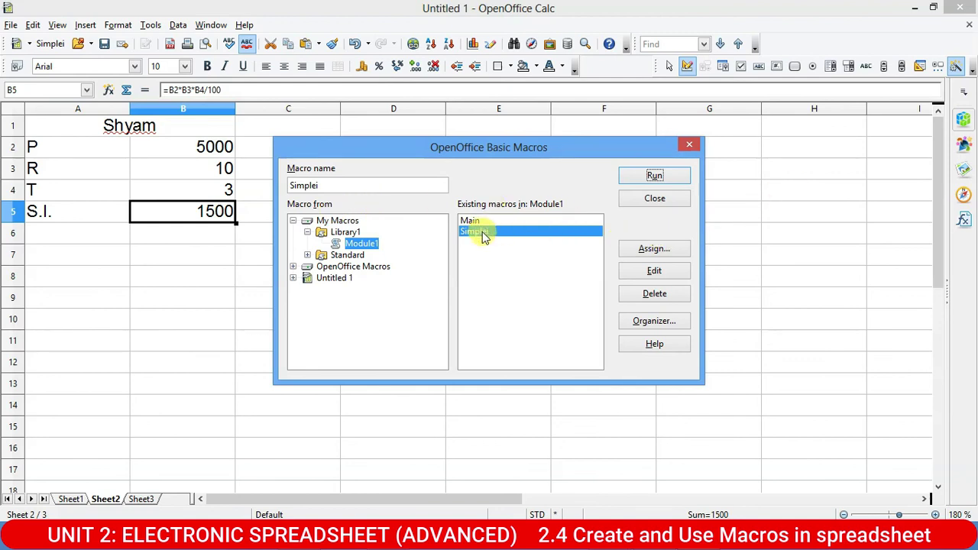
click(655, 271)
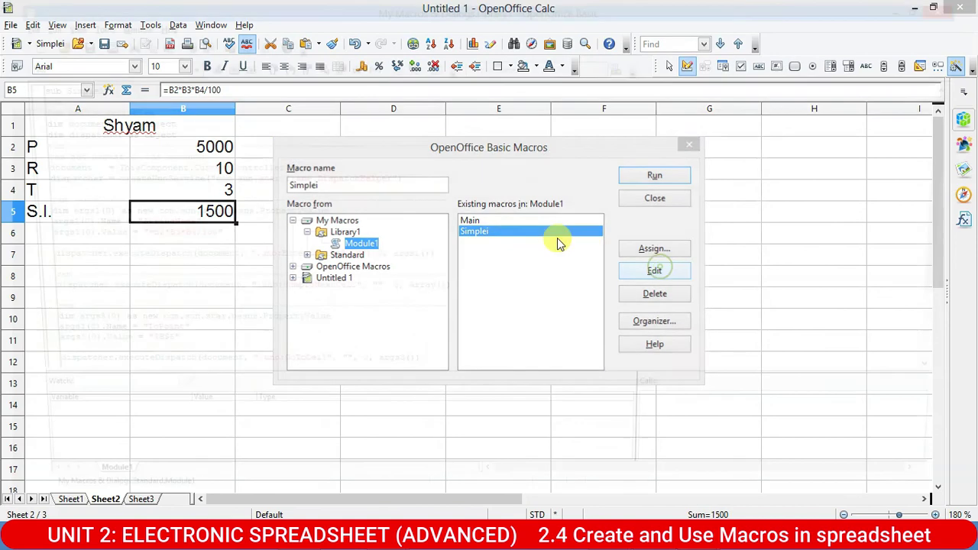
scroll(233, 203, up, 3)
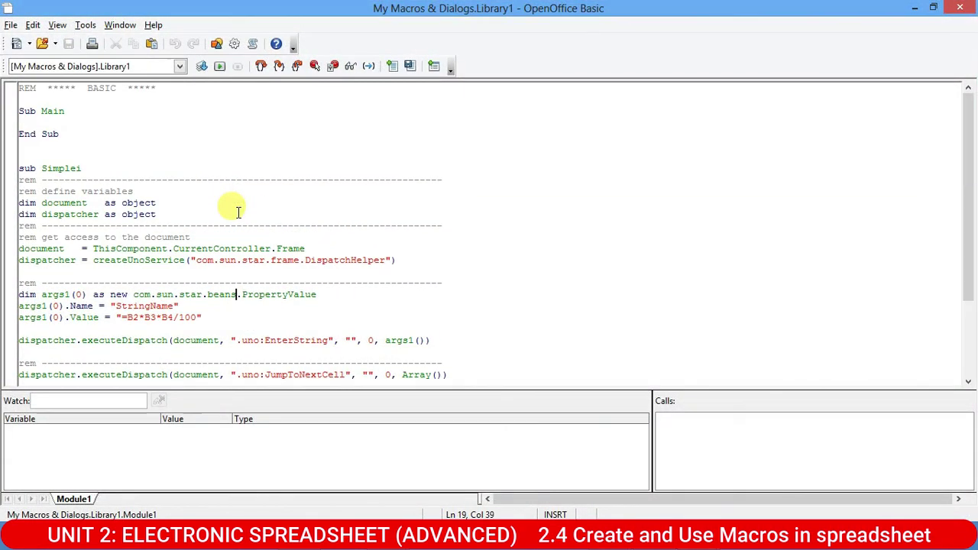